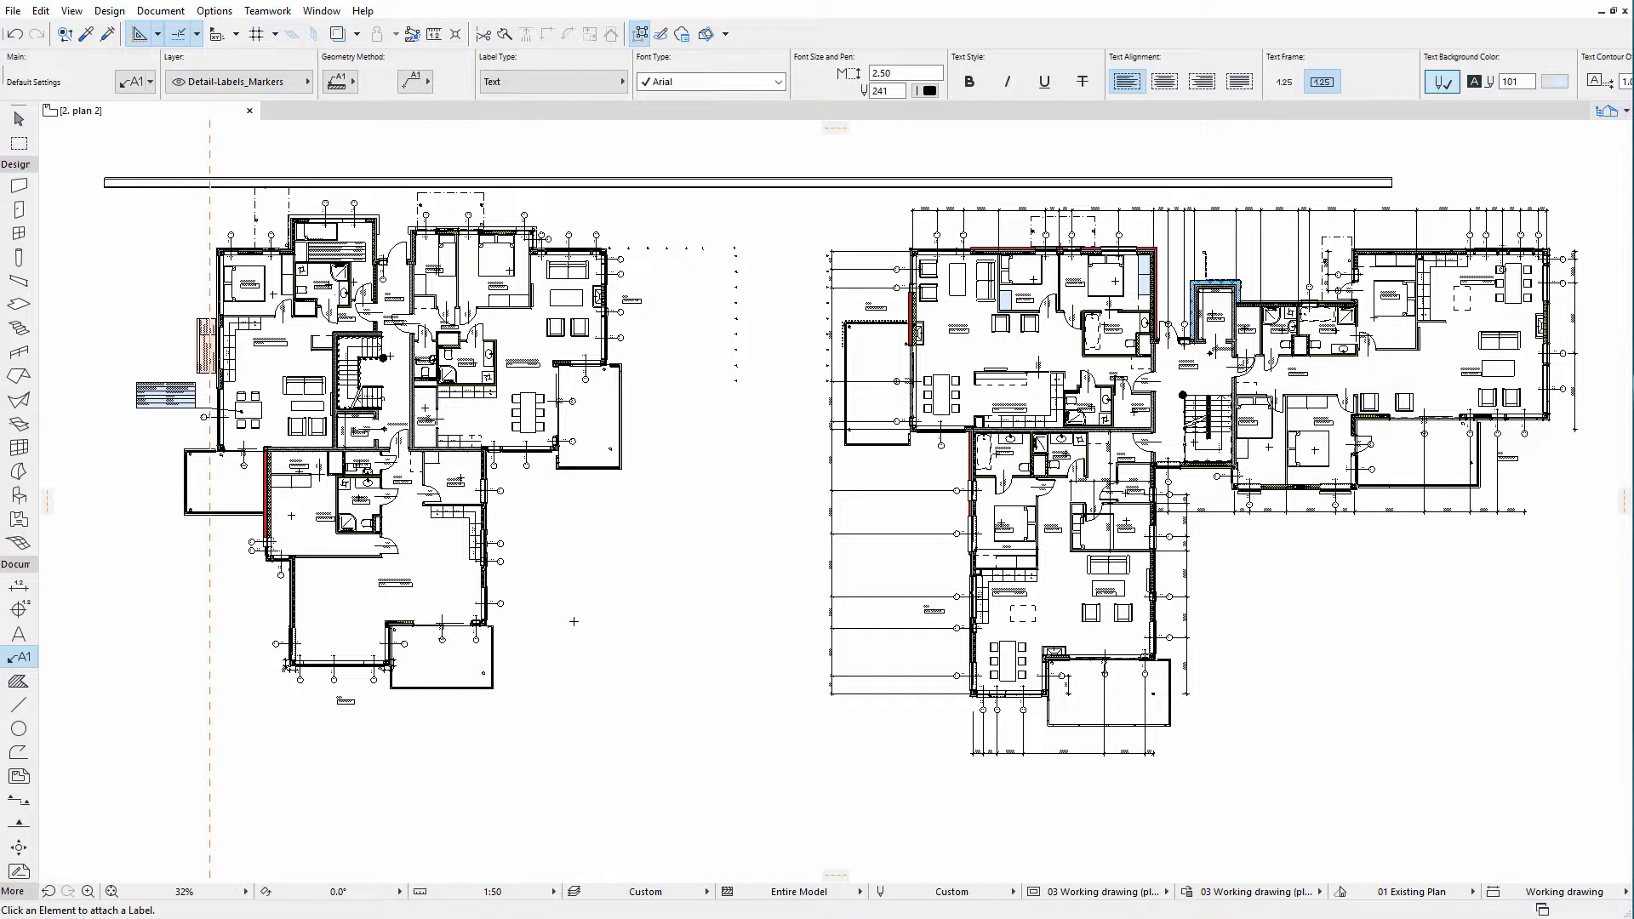
- Zoom the left floor plan from 32% to about 95% so the furniture and zone labels are readable
{"action": "scroll", "coordinate": [168, 213], "scroll_direction": "up", "scroll_amount": 5}
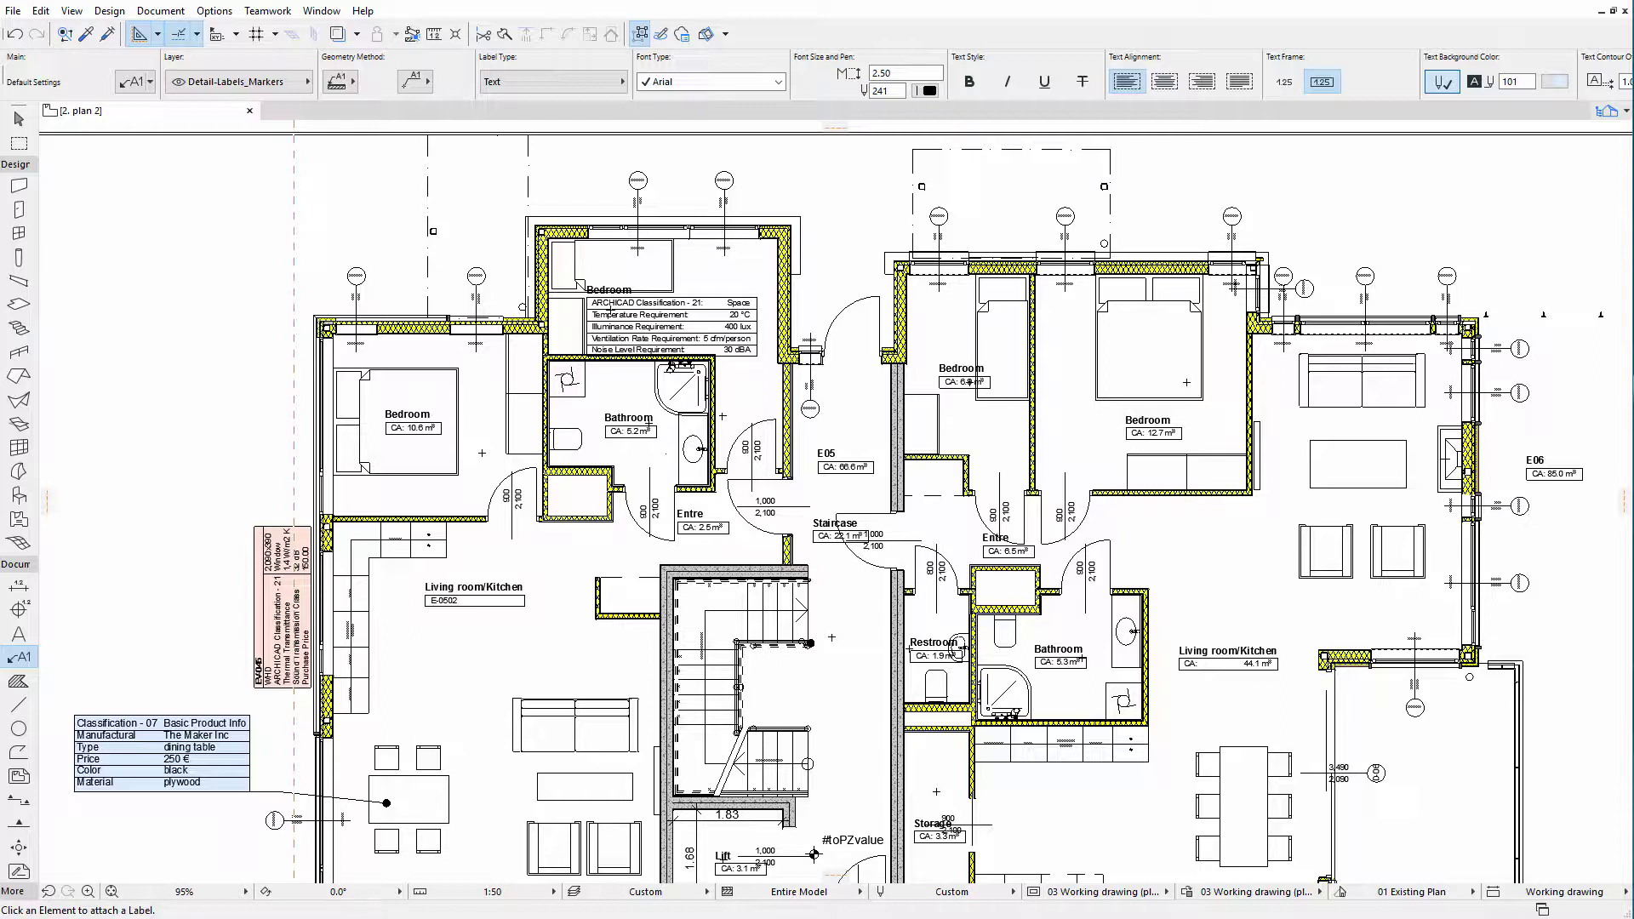
{"action": "left_click", "coordinate": [214, 12]}
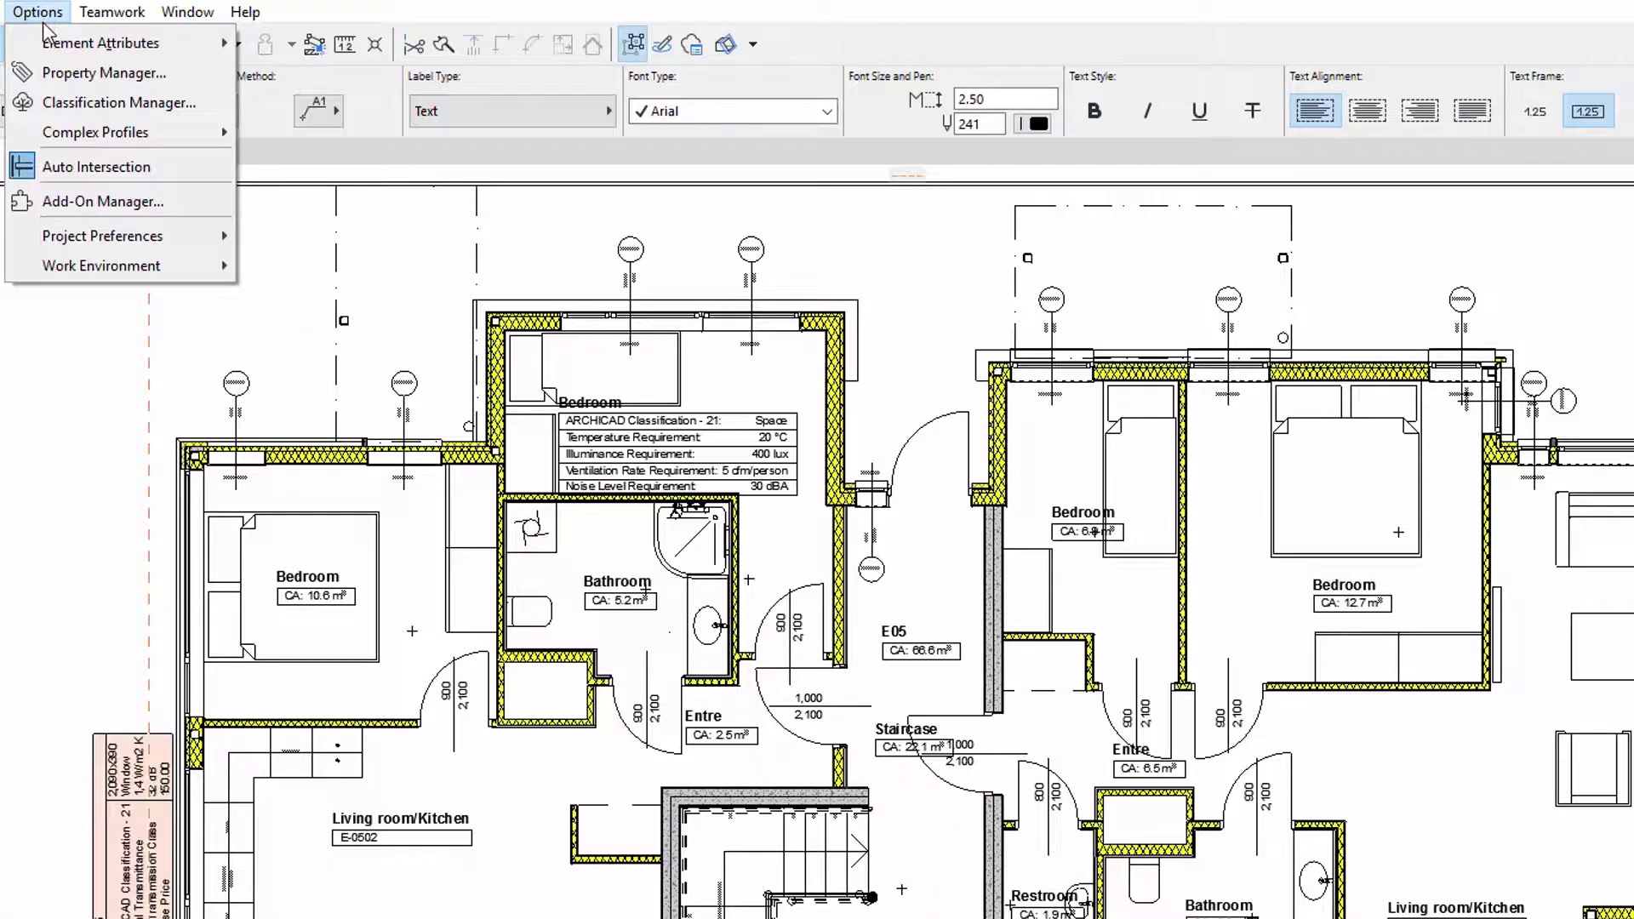
{"action": "left_click", "coordinate": [53, 102]}
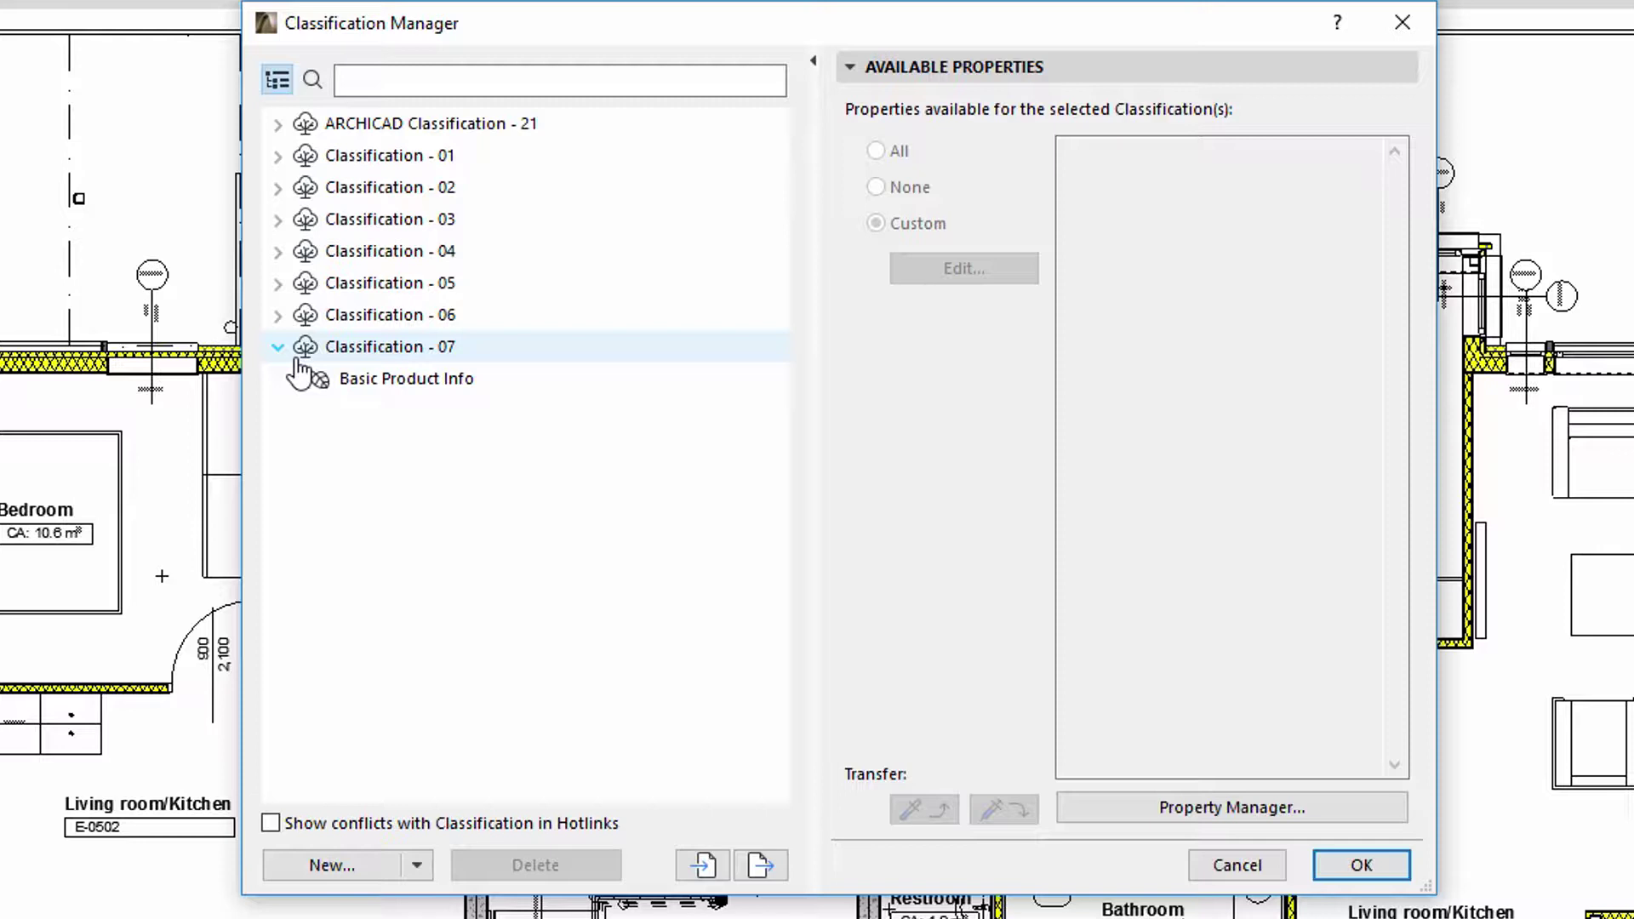
{"action": "left_click", "coordinate": [379, 383]}
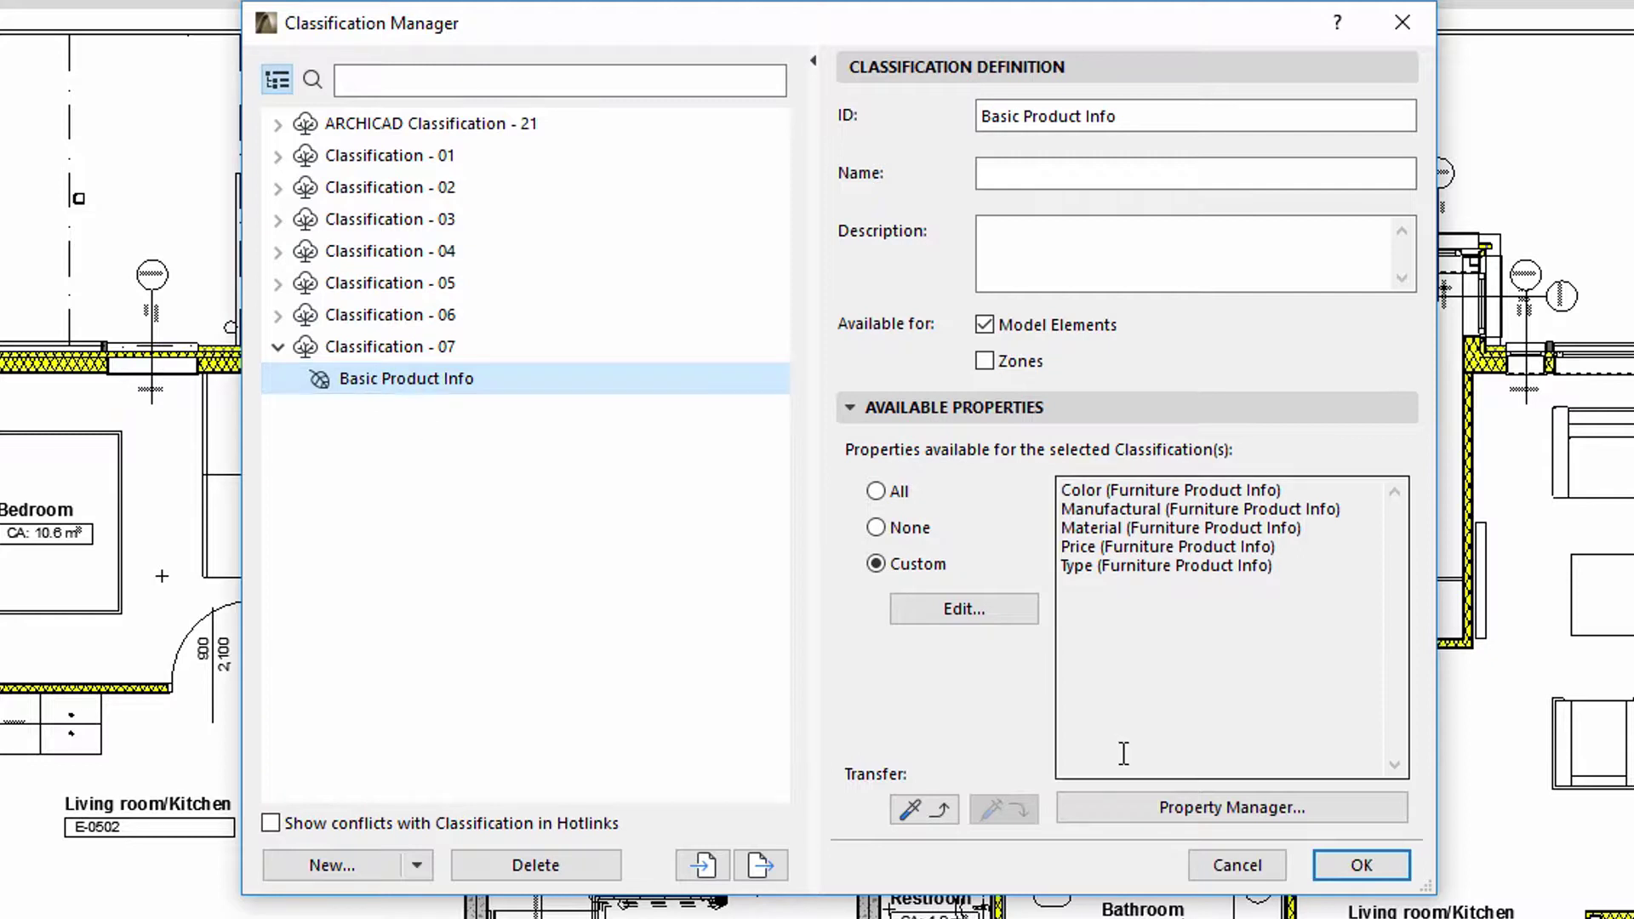
{"action": "left_click", "coordinate": [1183, 809]}
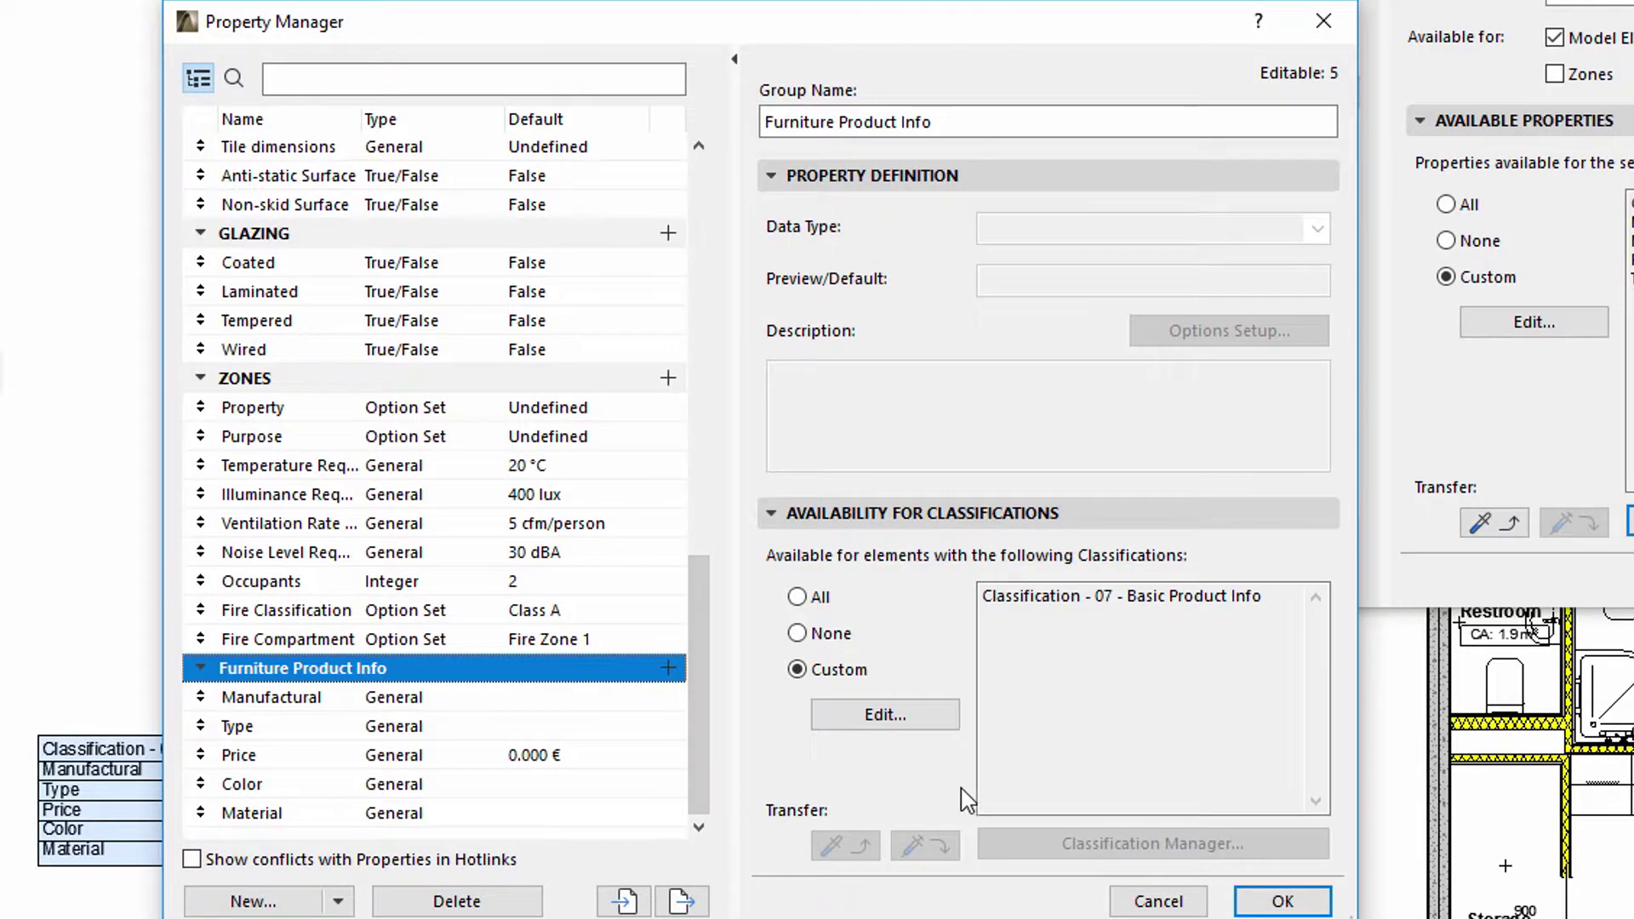
{"action": "left_click", "coordinate": [1284, 903]}
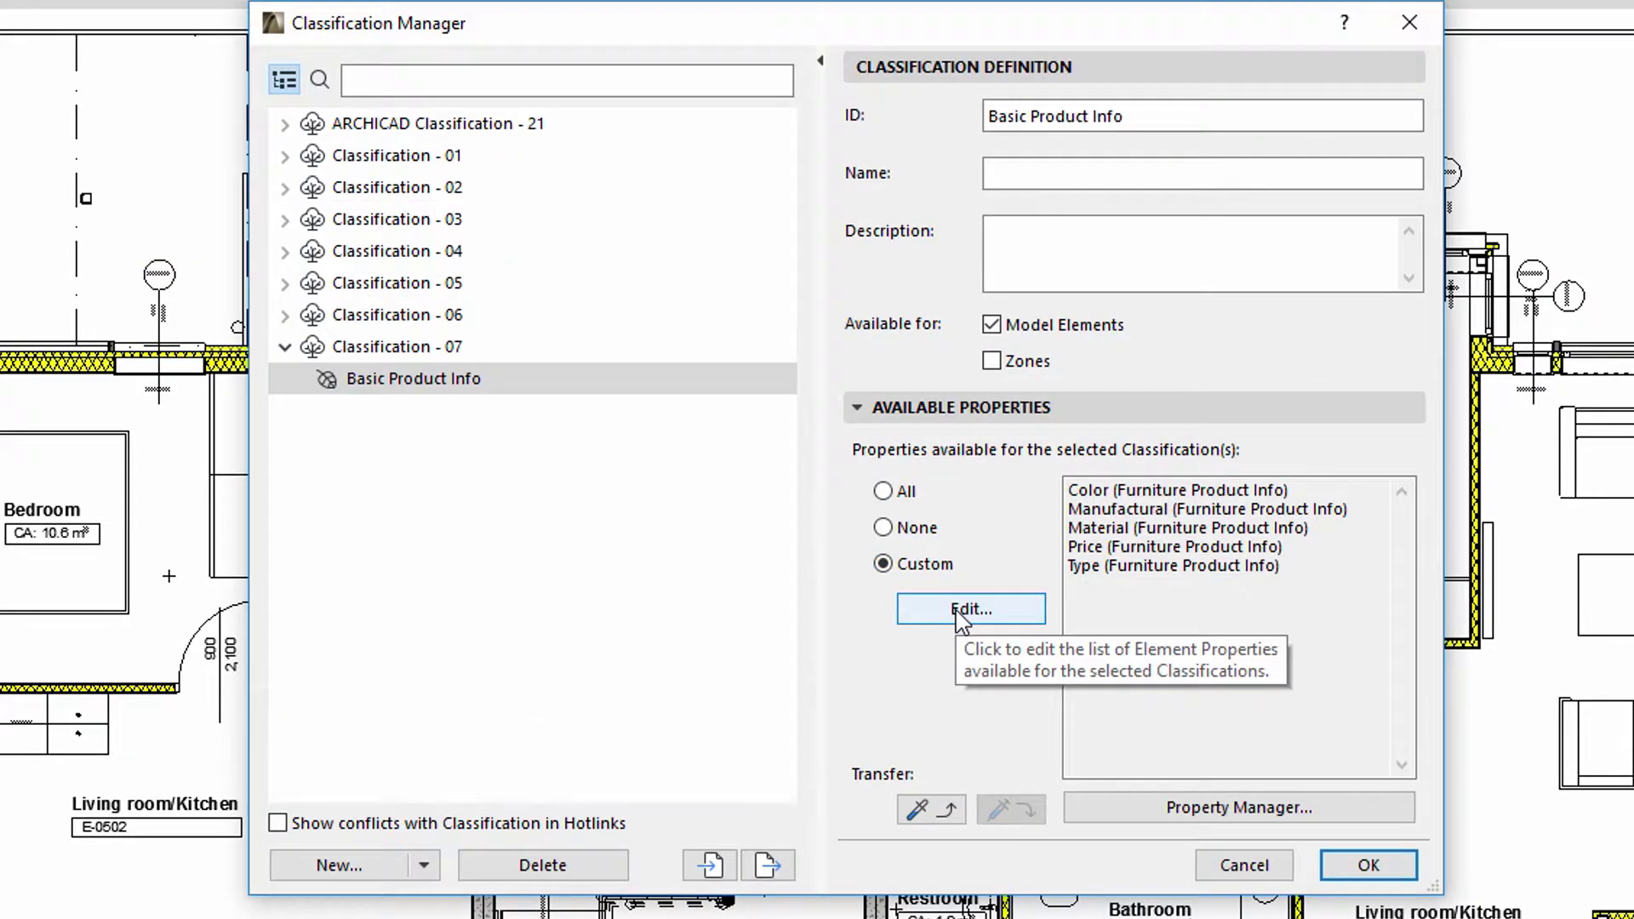
{"action": "left_click", "coordinate": [957, 608]}
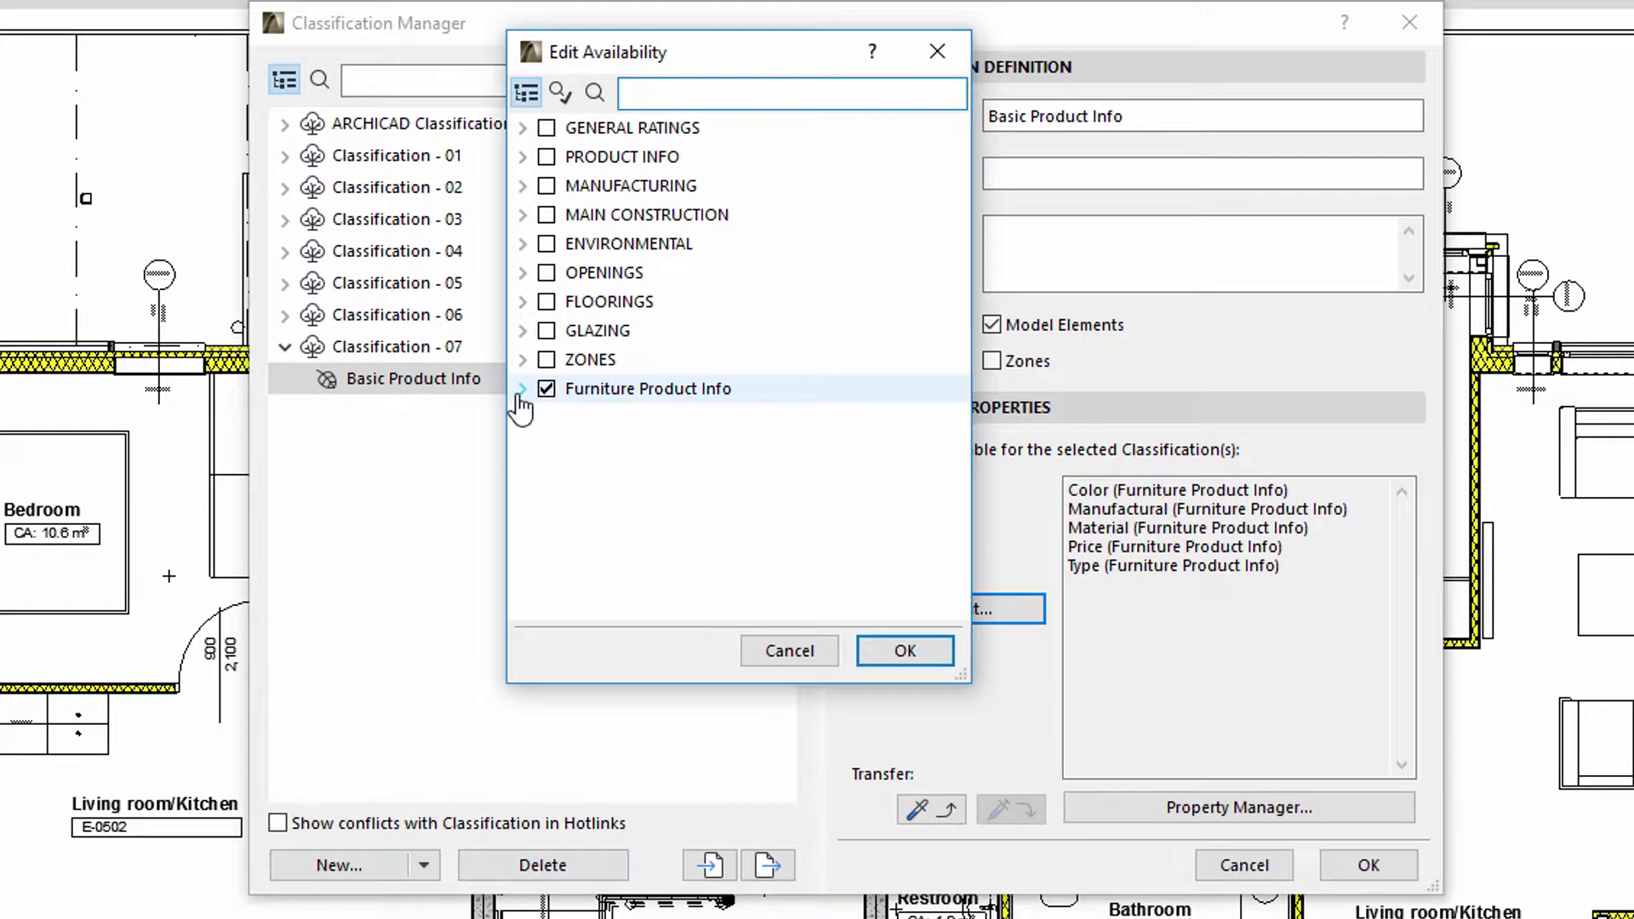
{"action": "left_click", "coordinate": [522, 390]}
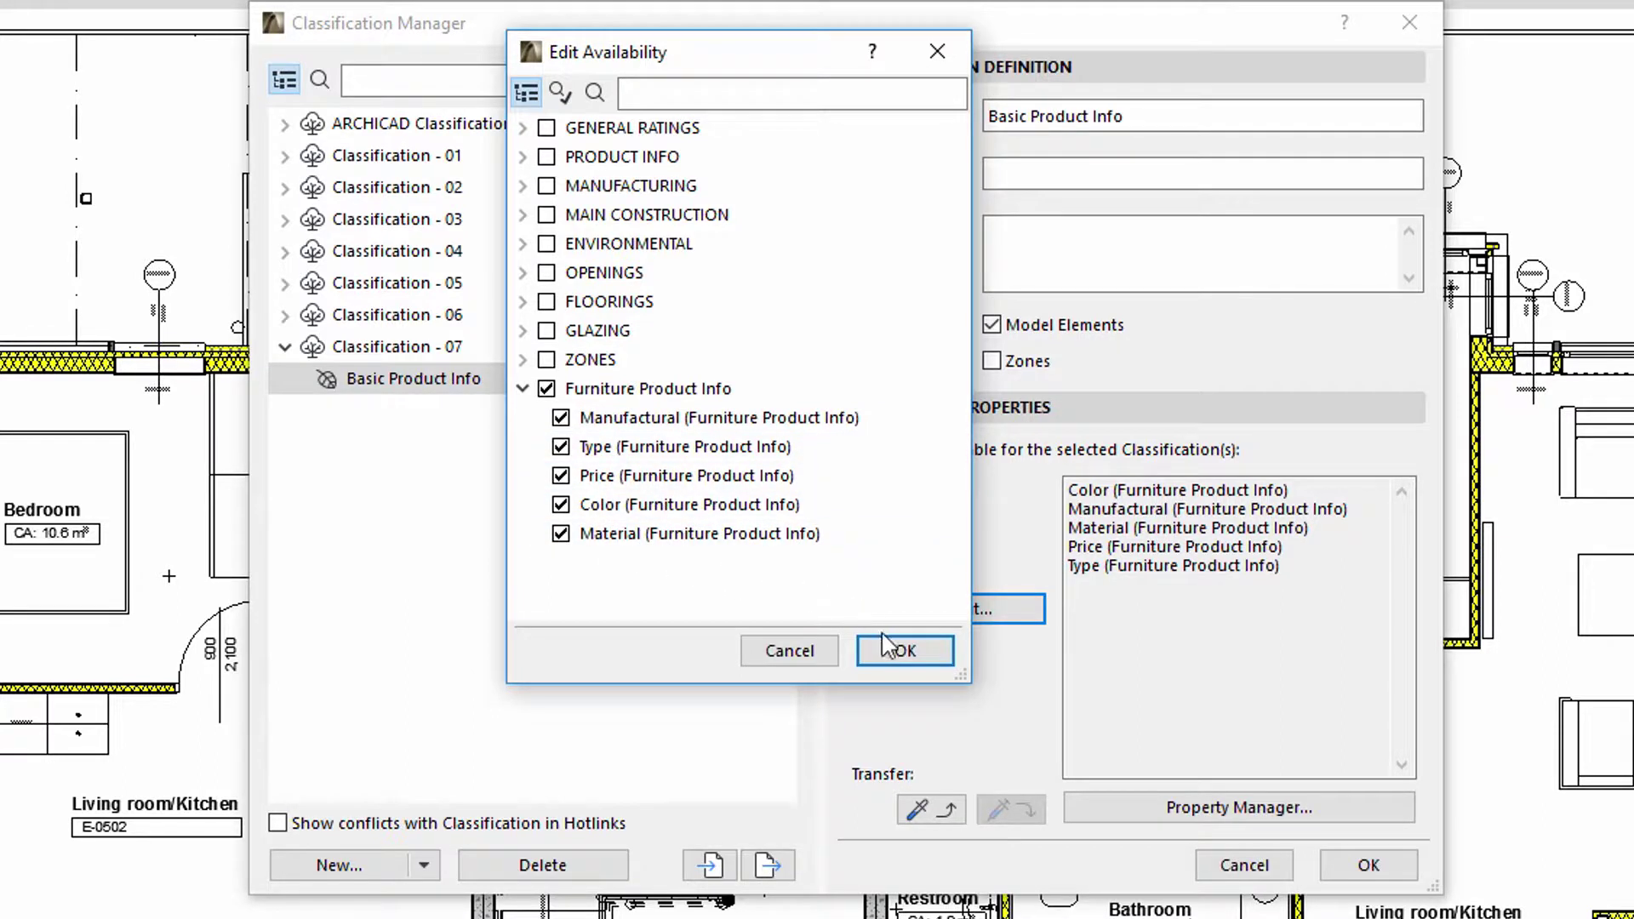
{"action": "left_click", "coordinate": [901, 650]}
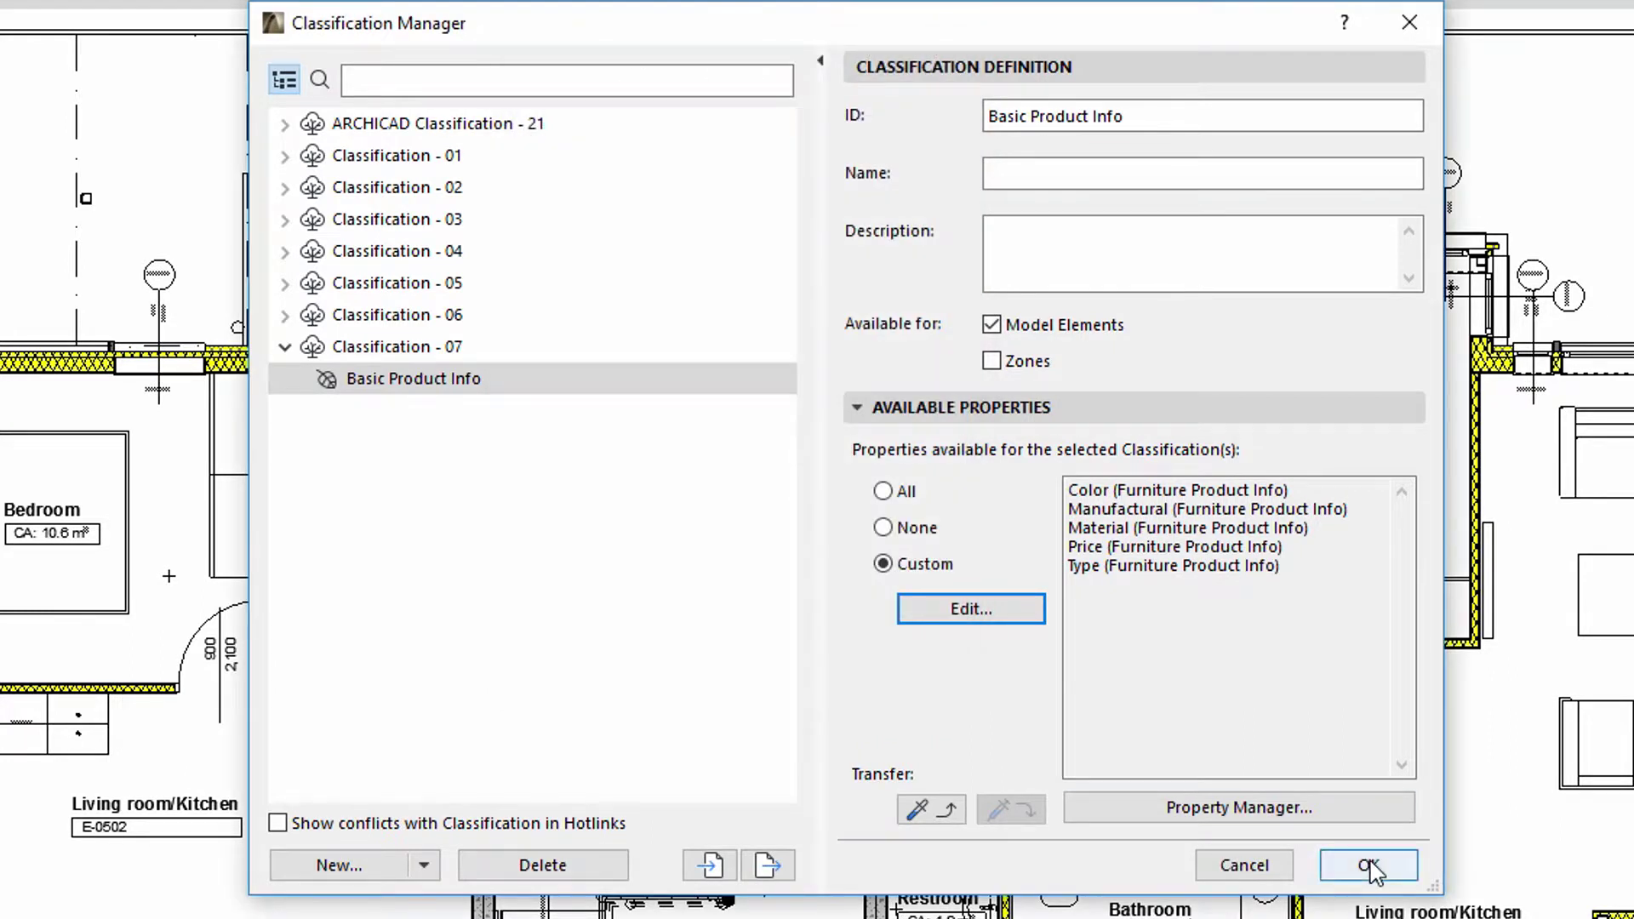
{"action": "left_click", "coordinate": [1371, 866]}
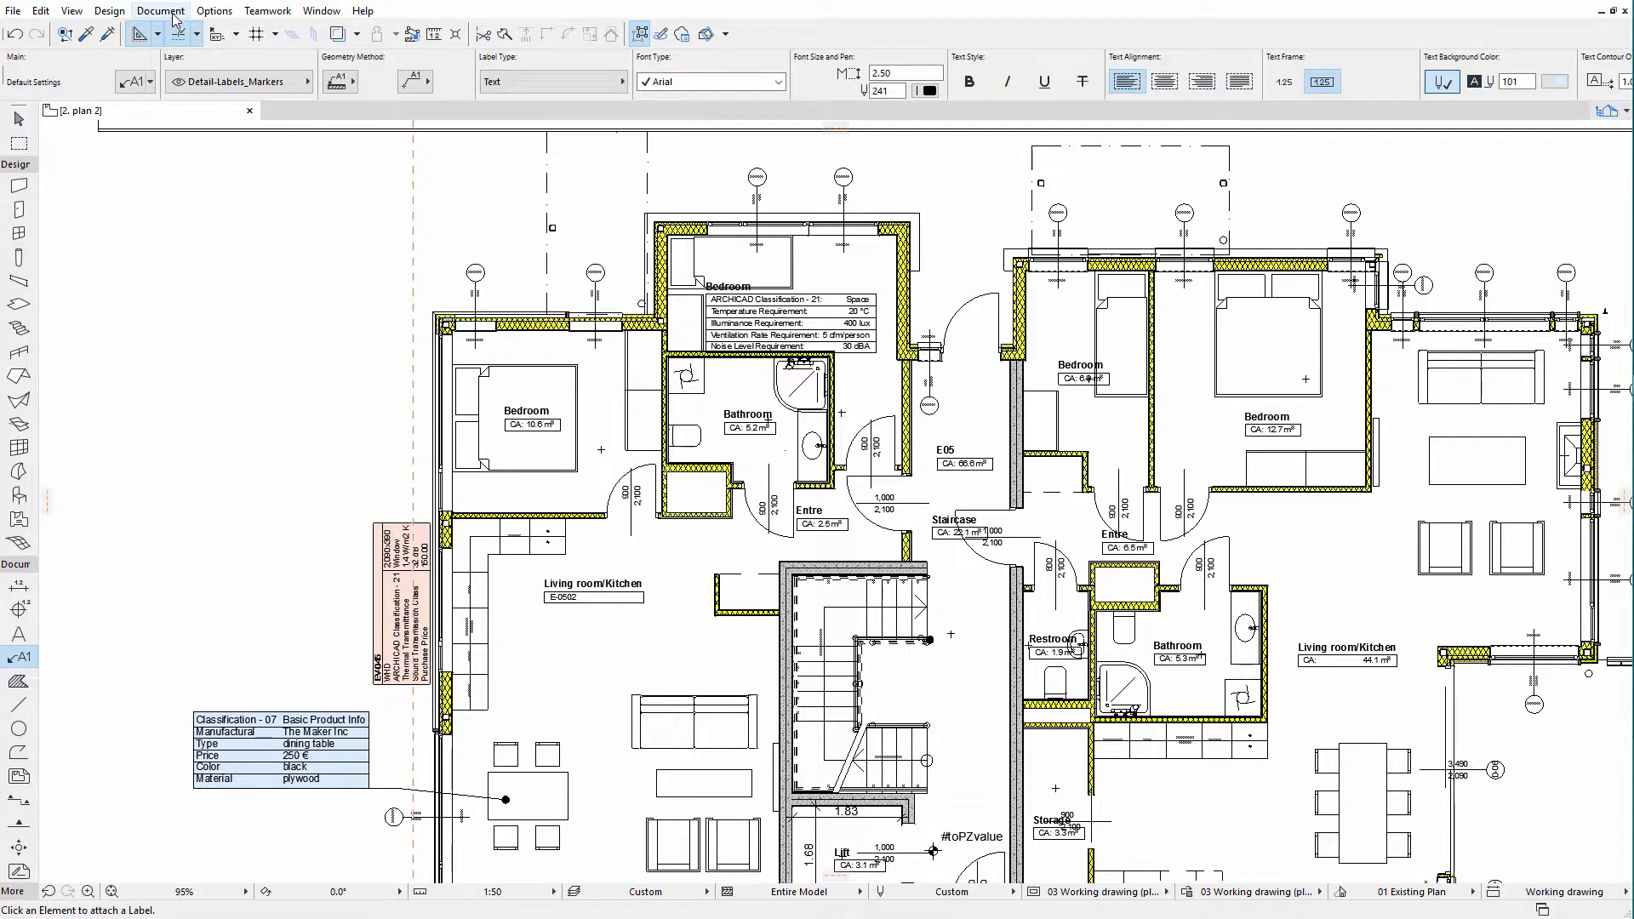
- Activate the Label tool from Document > Documenting Tools and open its Label Default Settings
{"action": "left_click", "coordinate": [173, 14]}
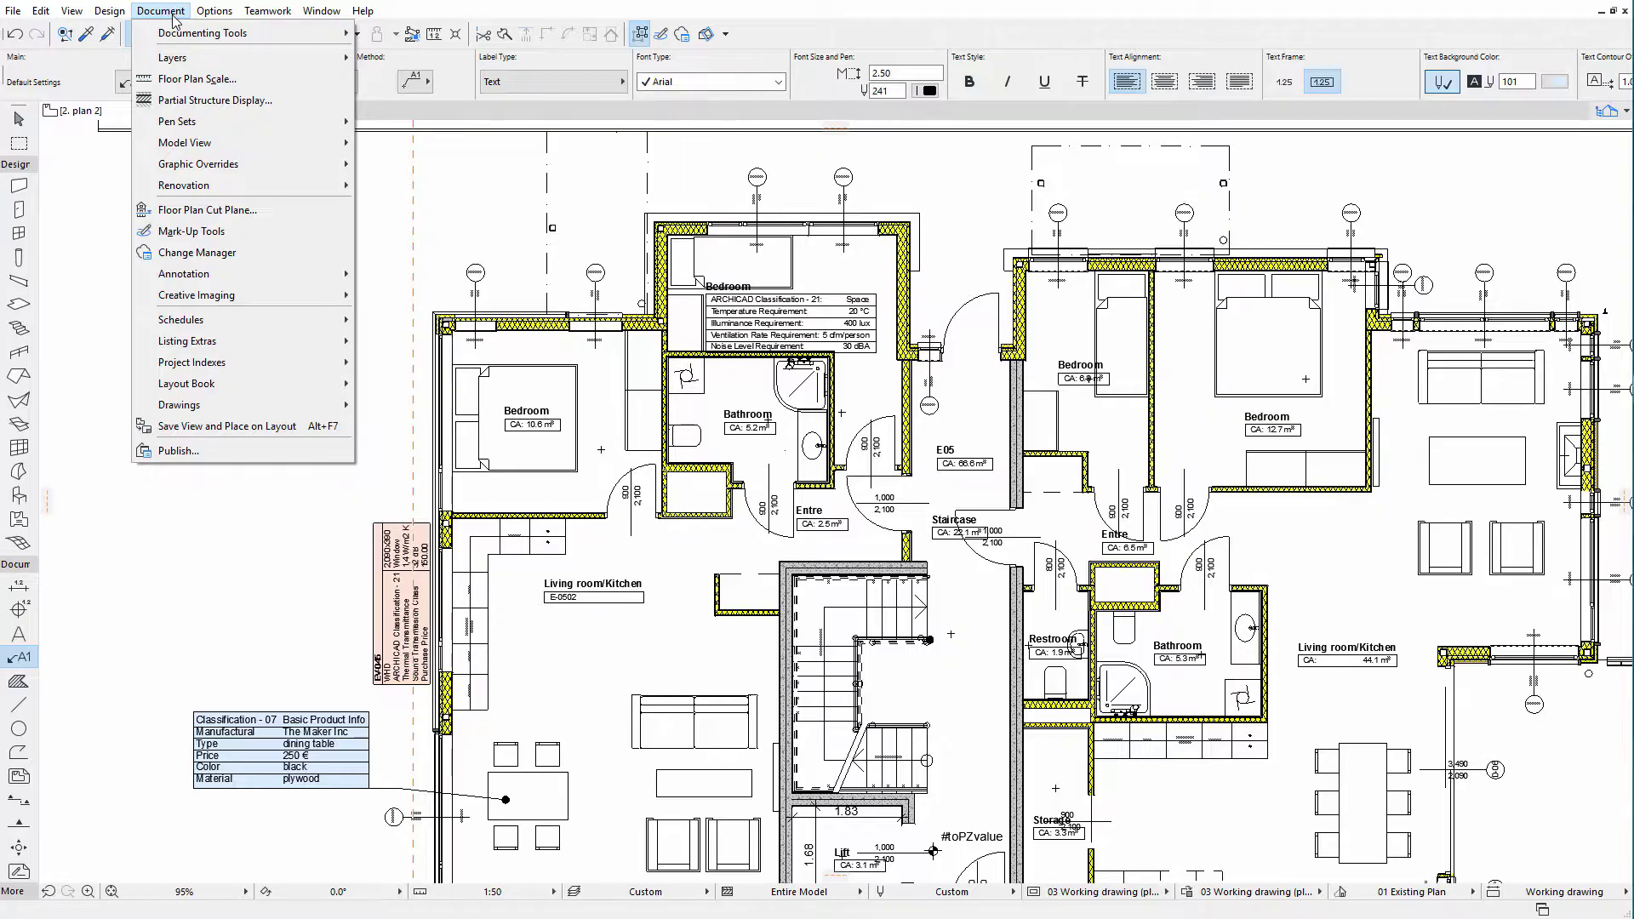
{"action": "mouse_move", "coordinate": [353, 40]}
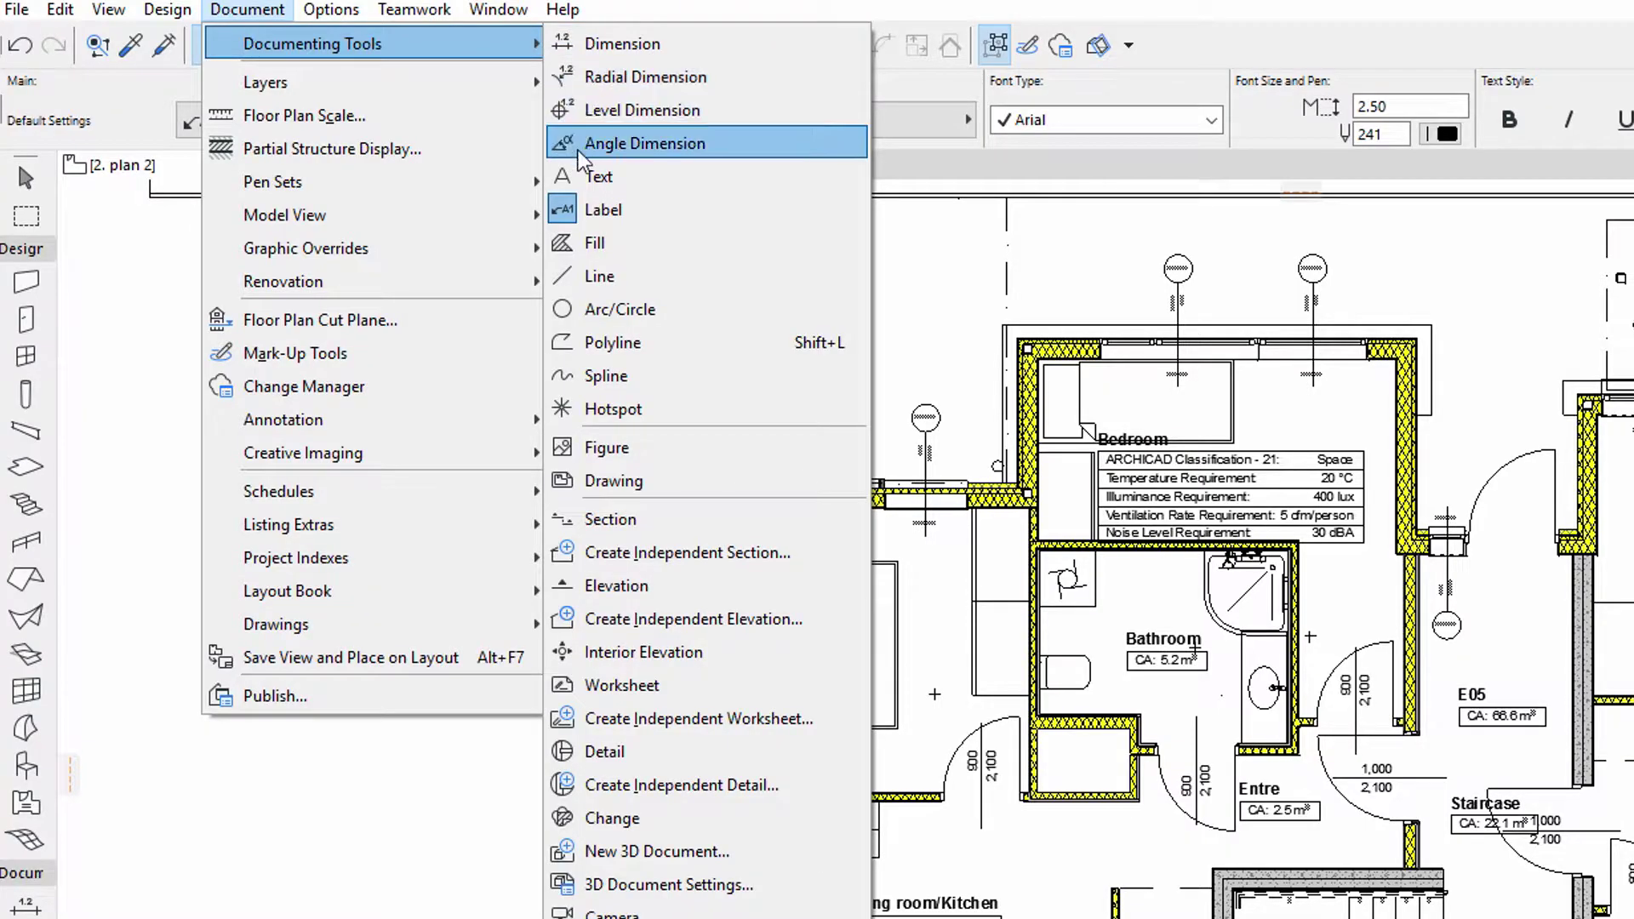
{"action": "left_click", "coordinate": [587, 214]}
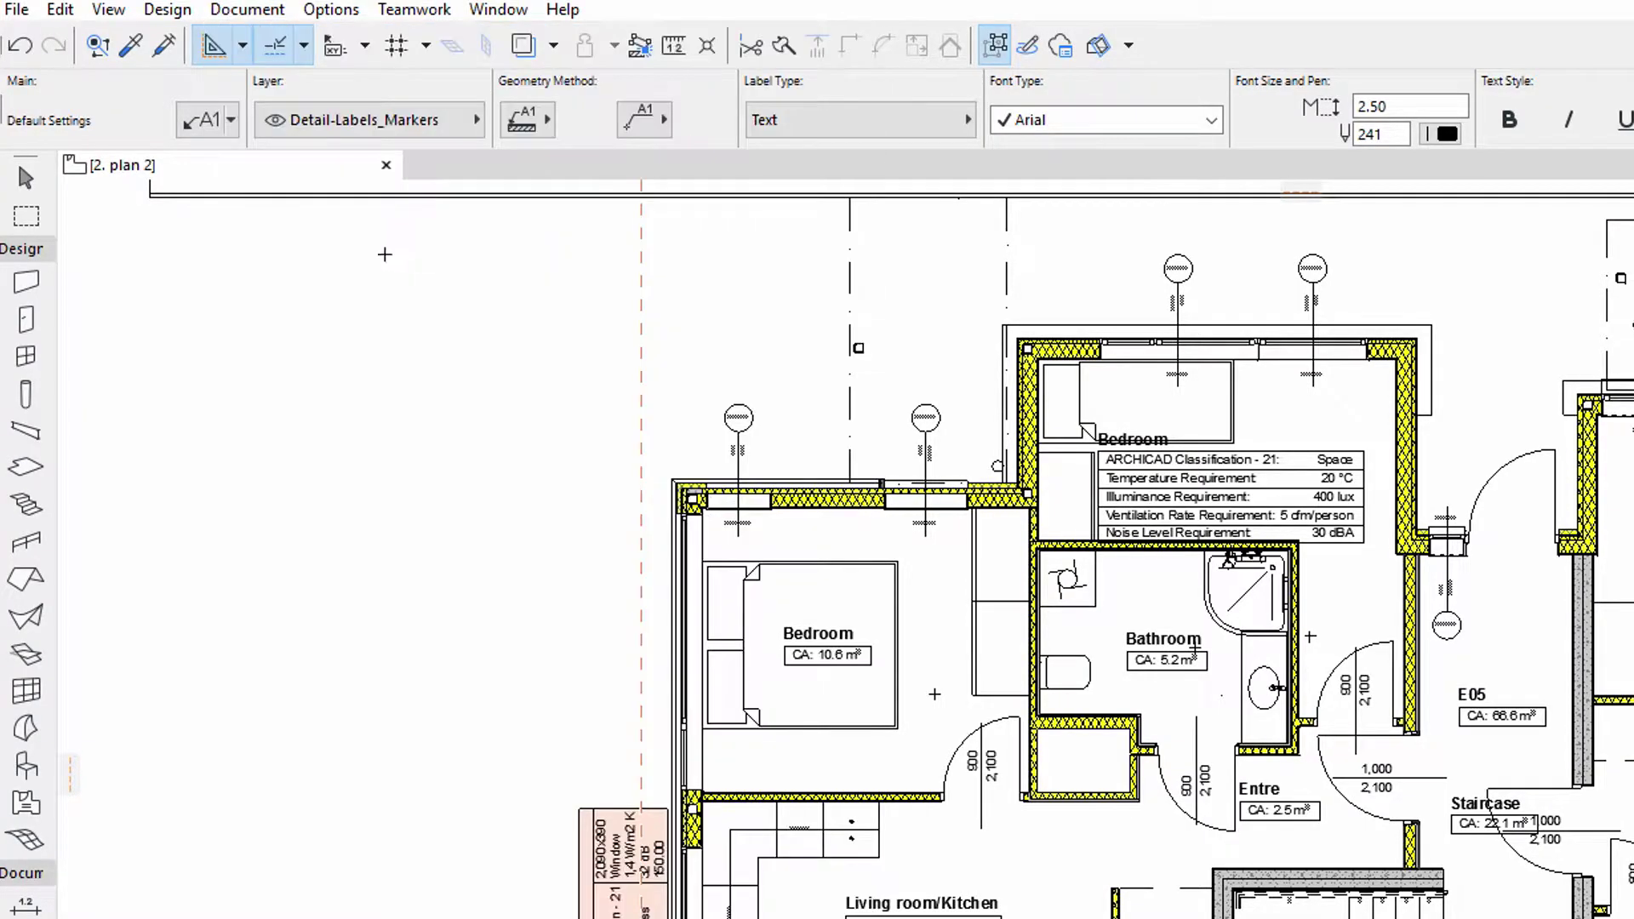
{"action": "left_click", "coordinate": [208, 124]}
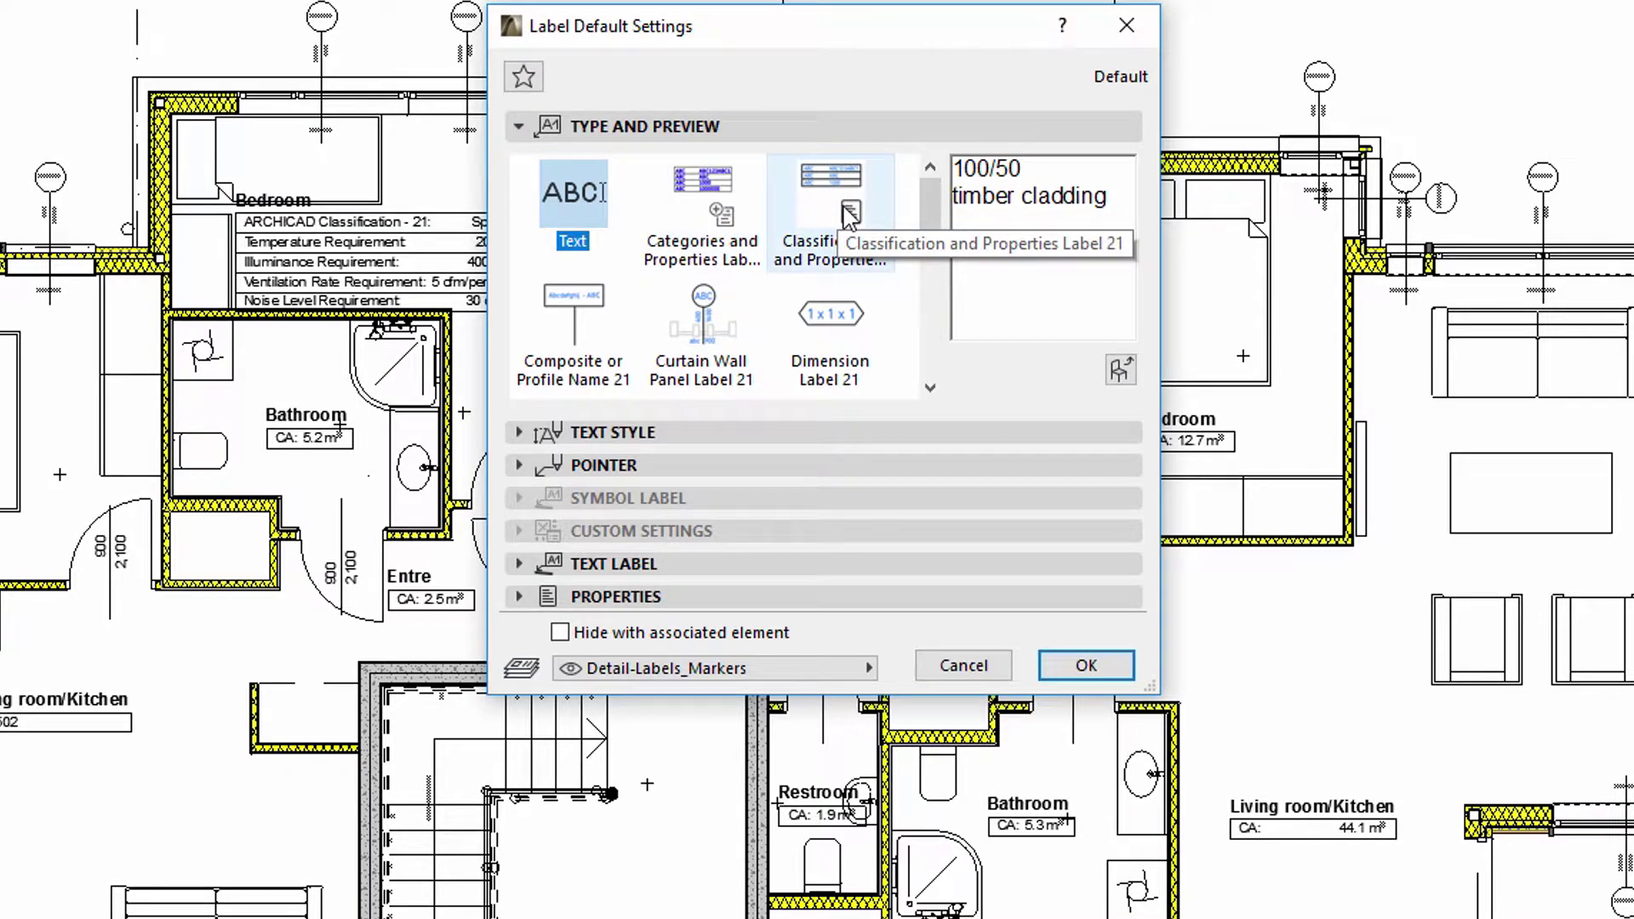
- Choose the Classification and Properties Label 21 type and expand its Custom Settings panel
{"action": "left_click", "coordinate": [843, 208]}
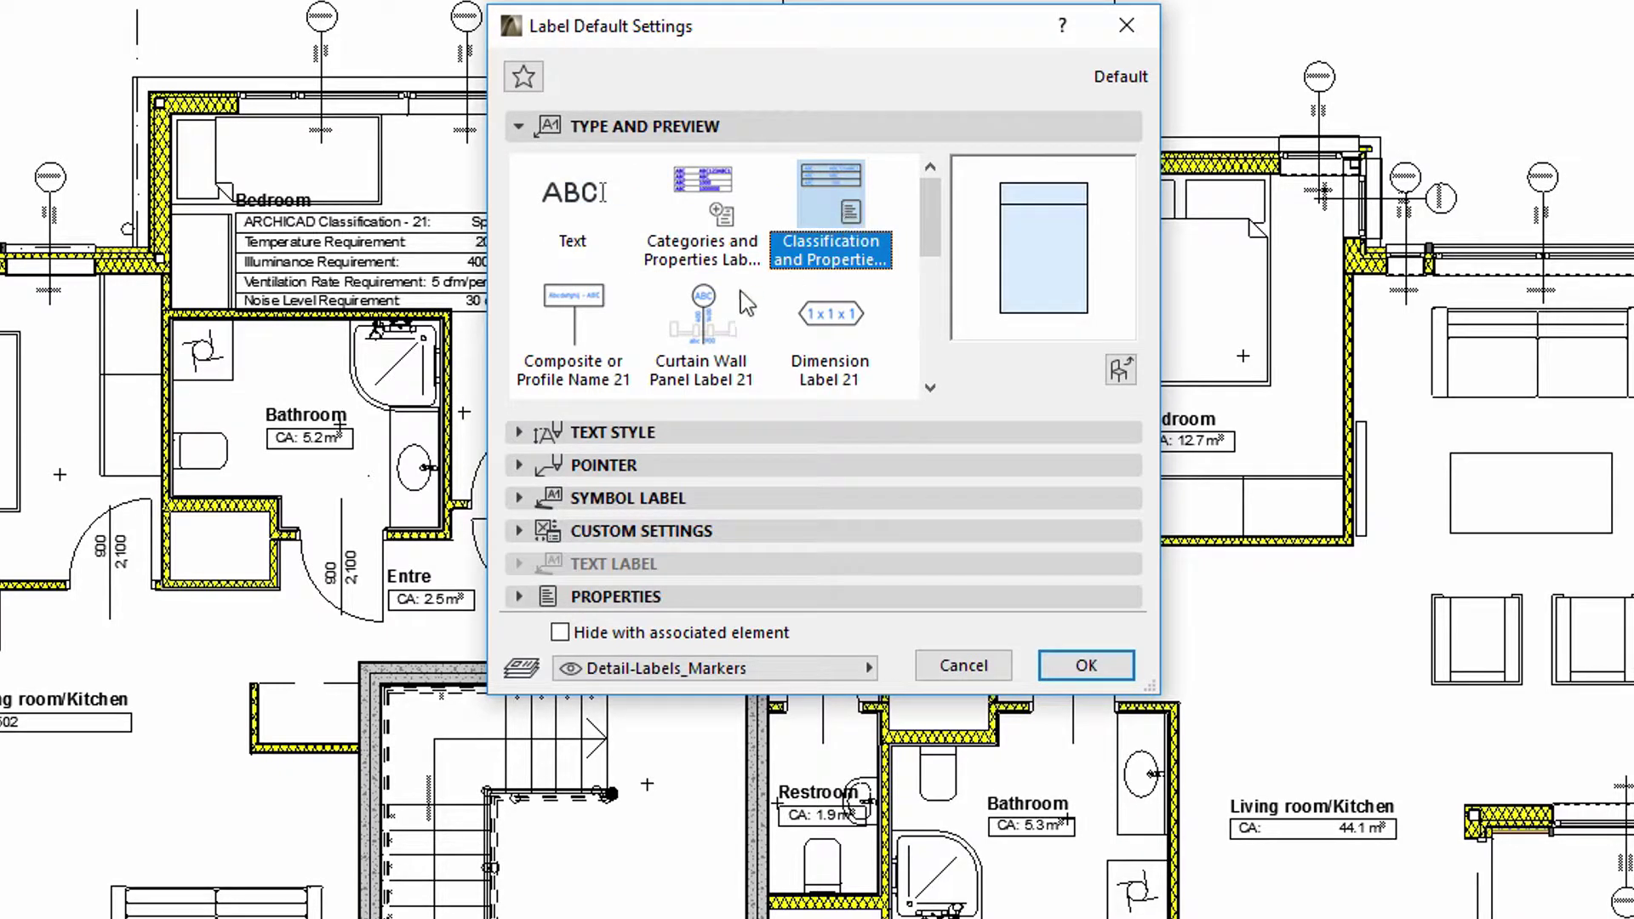
{"action": "left_click", "coordinate": [520, 435]}
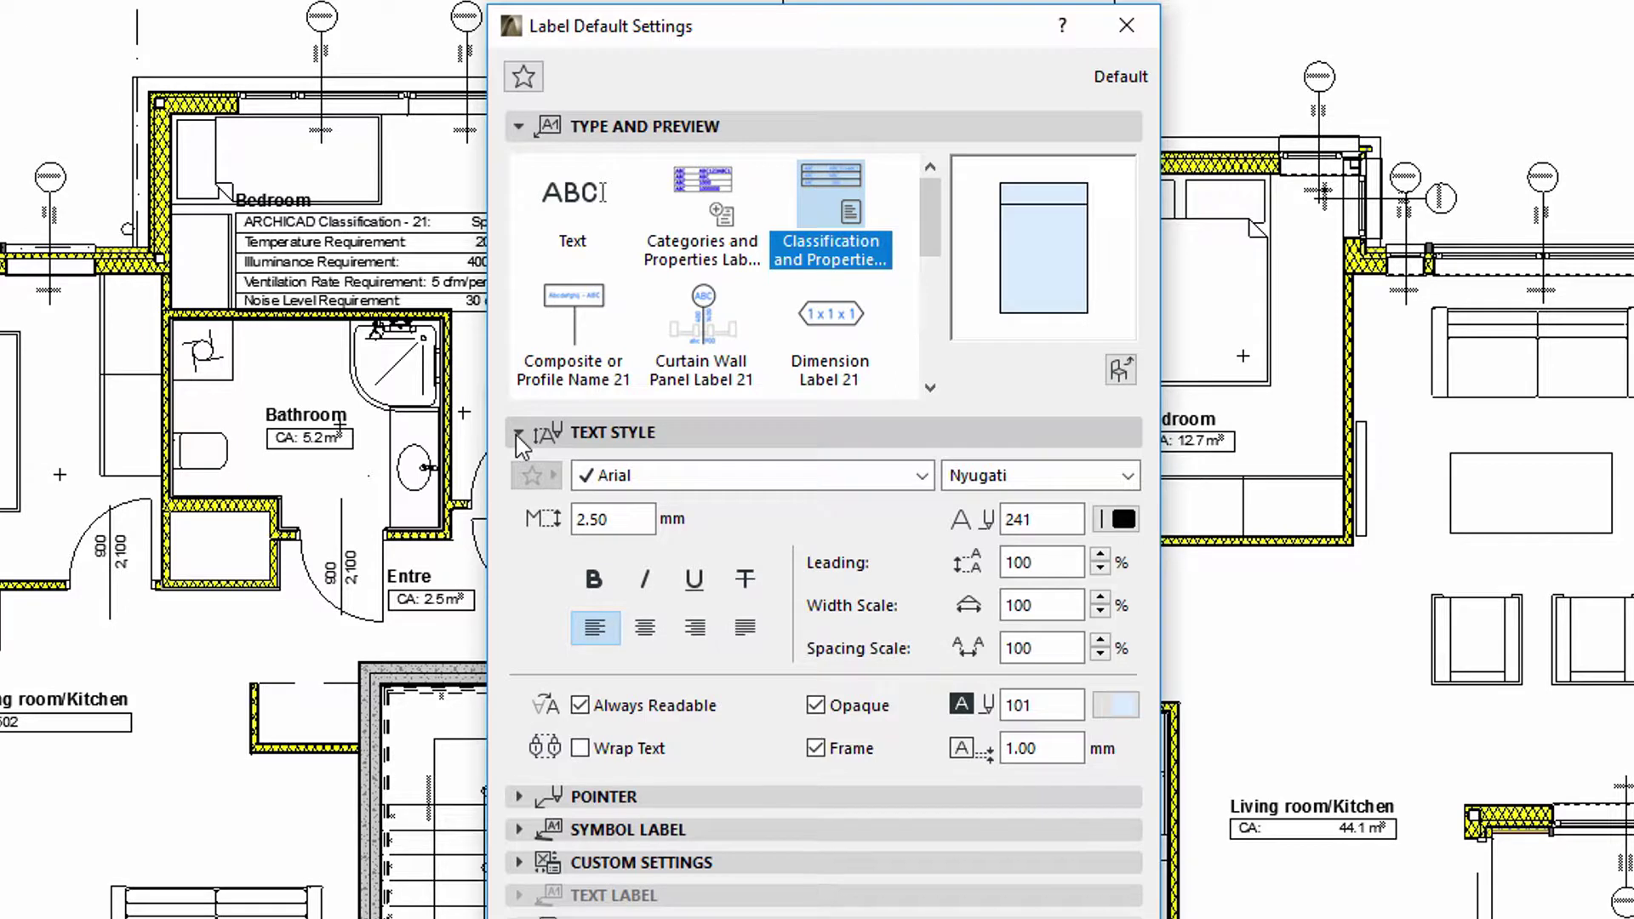
{"action": "left_click", "coordinate": [518, 435]}
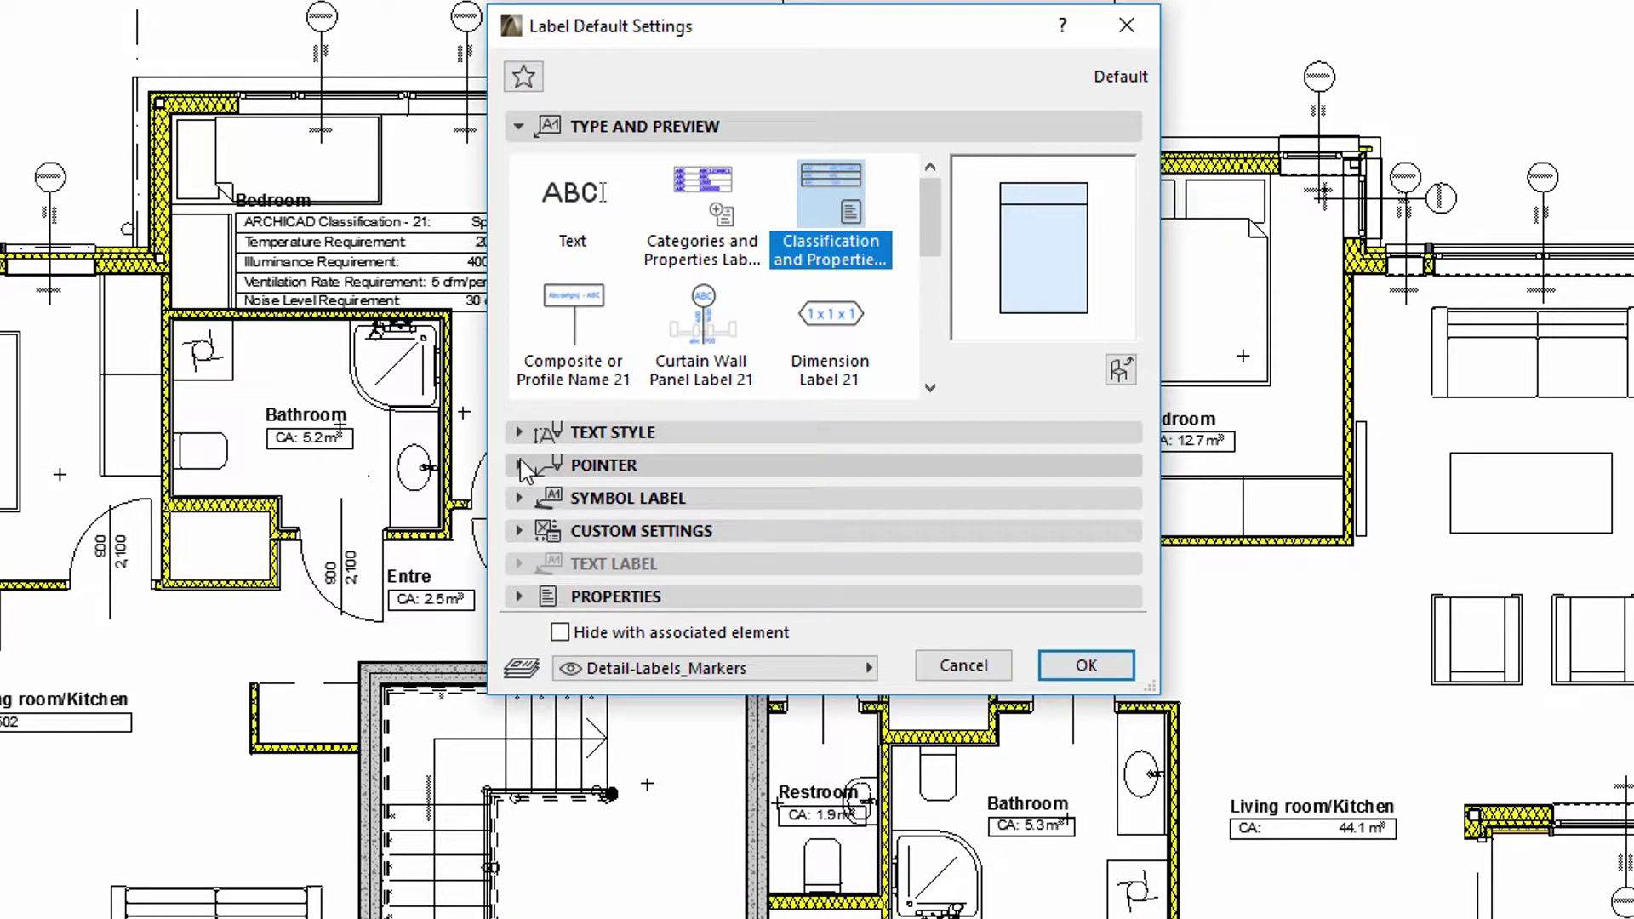
{"action": "left_click", "coordinate": [521, 467]}
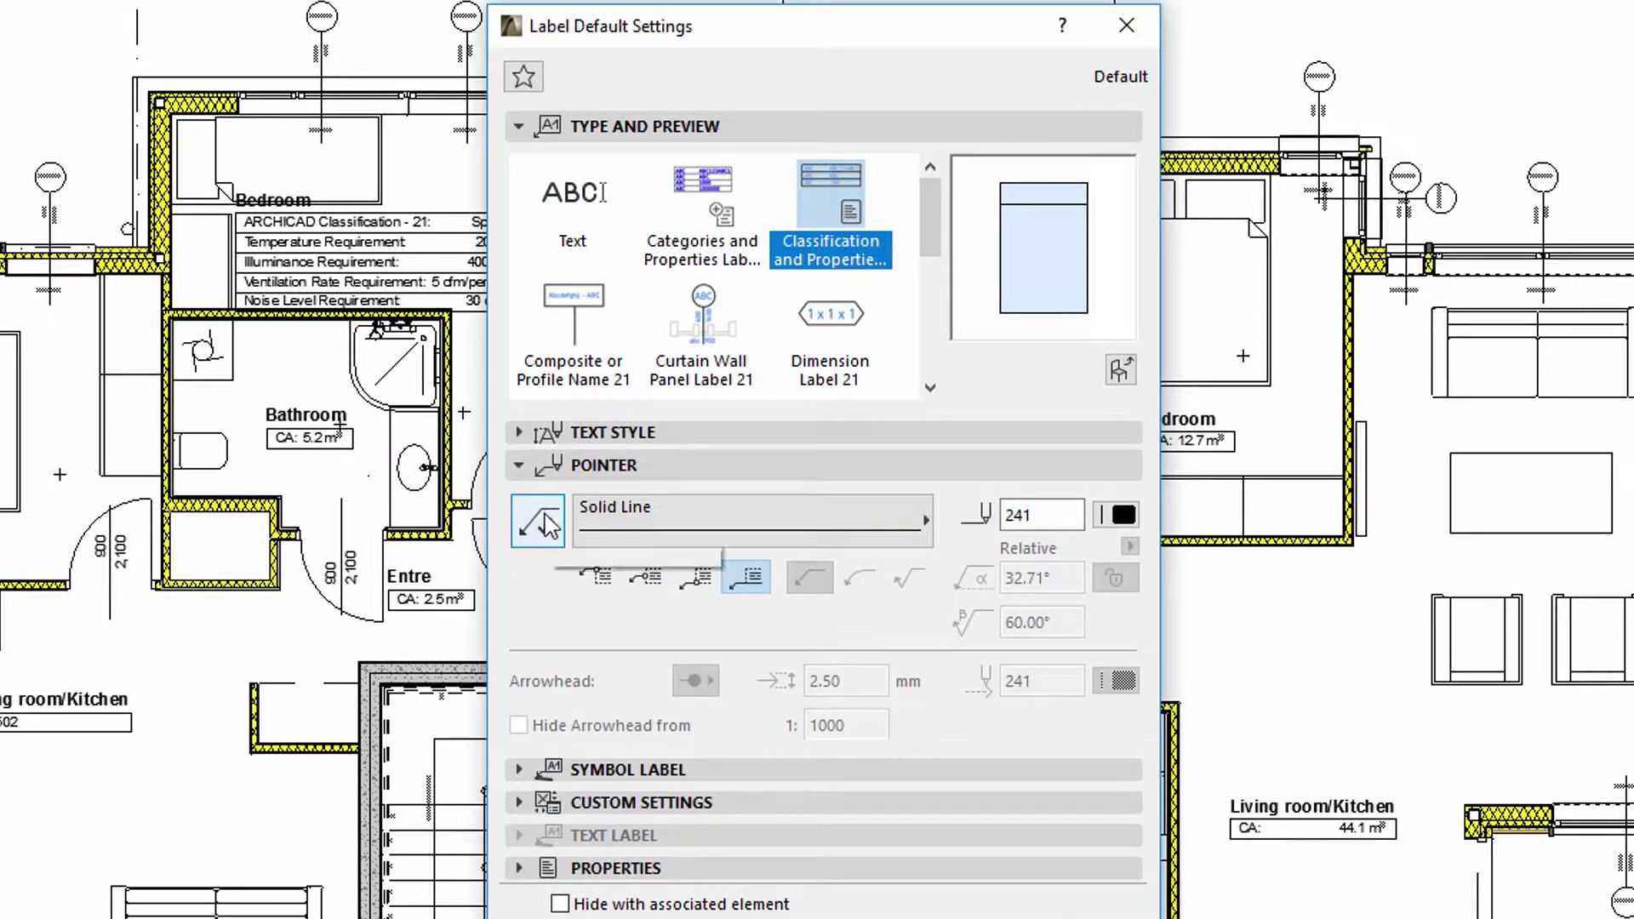
{"action": "left_click", "coordinate": [520, 465]}
{"action": "left_click", "coordinate": [520, 531]}
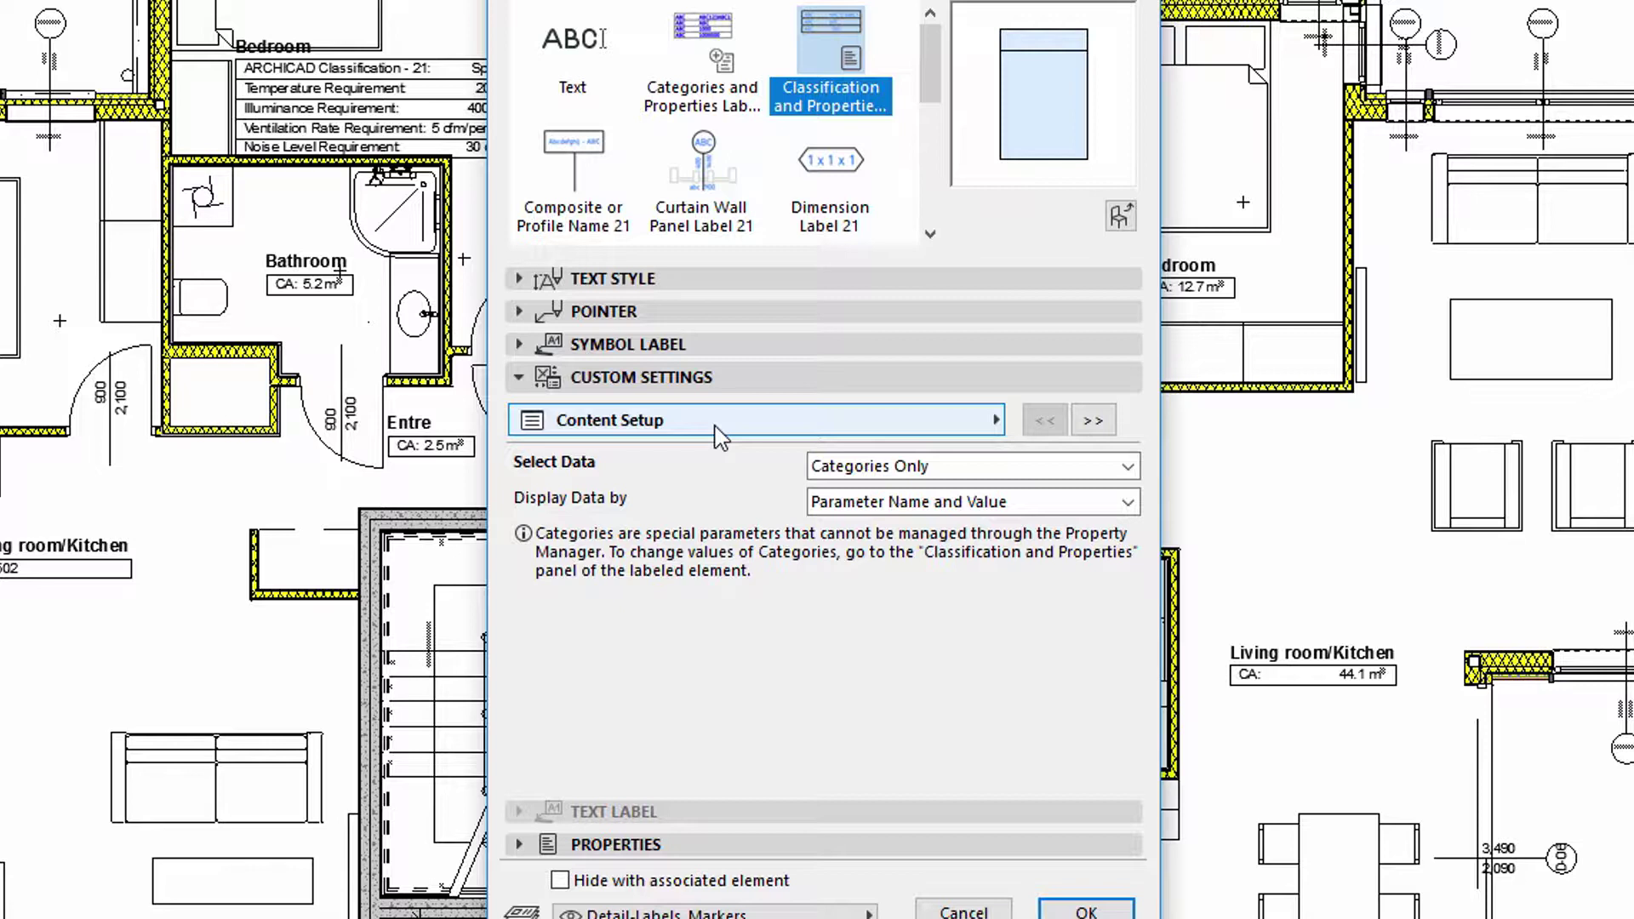
- Switch the label data to Create Sorting and set row 1 to Classification - 07
{"action": "left_click", "coordinate": [841, 467]}
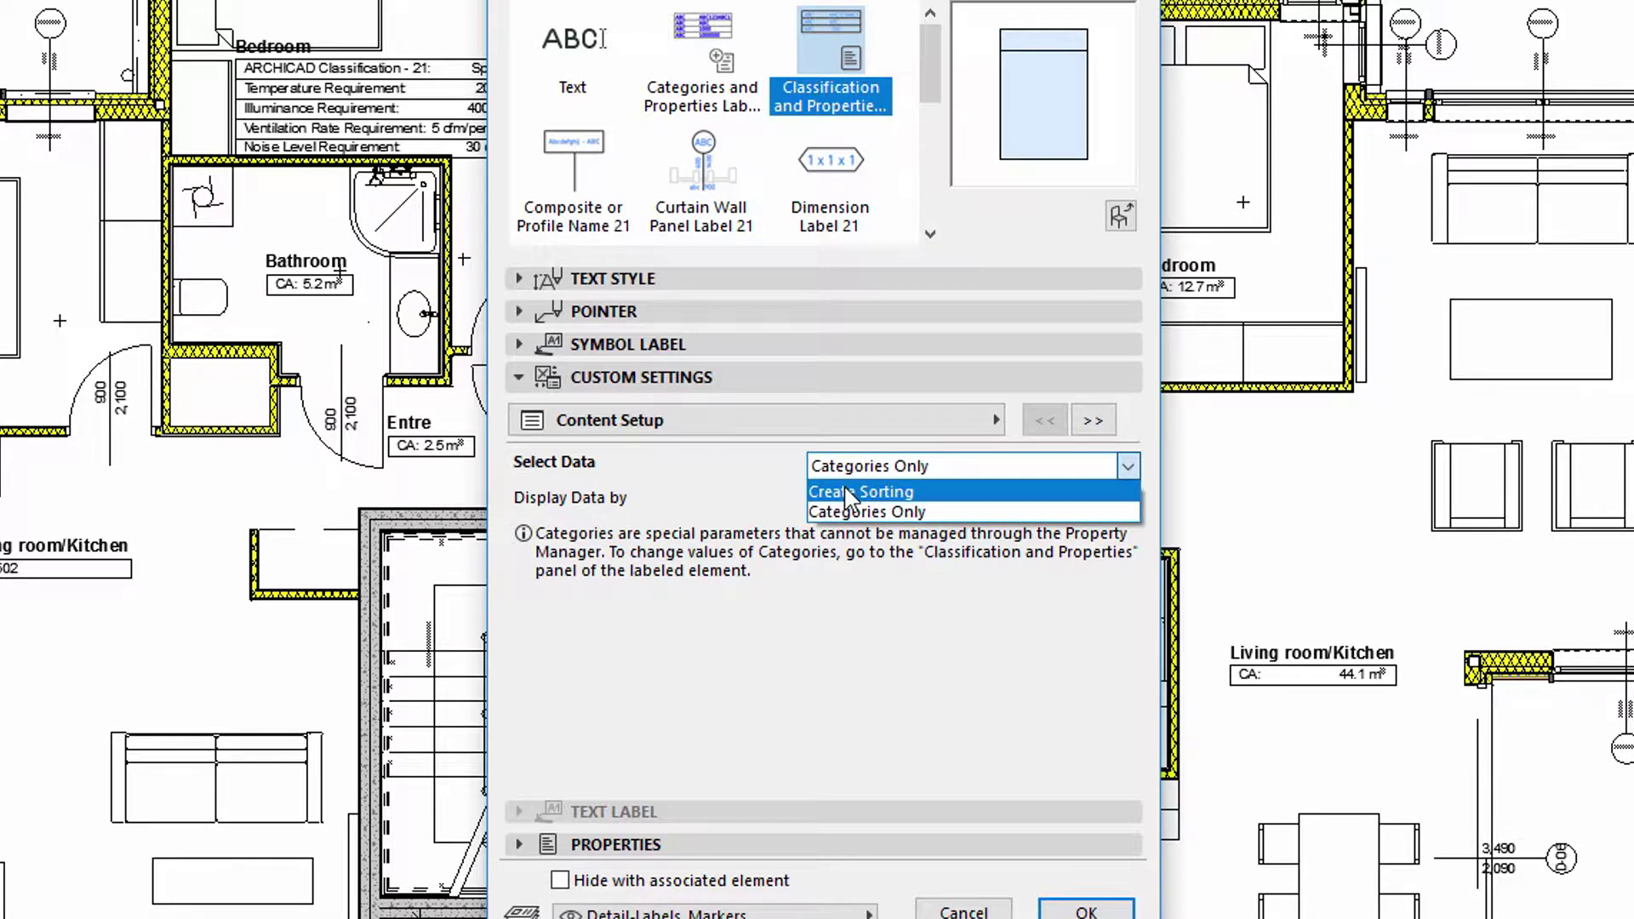
{"action": "left_click", "coordinate": [849, 494]}
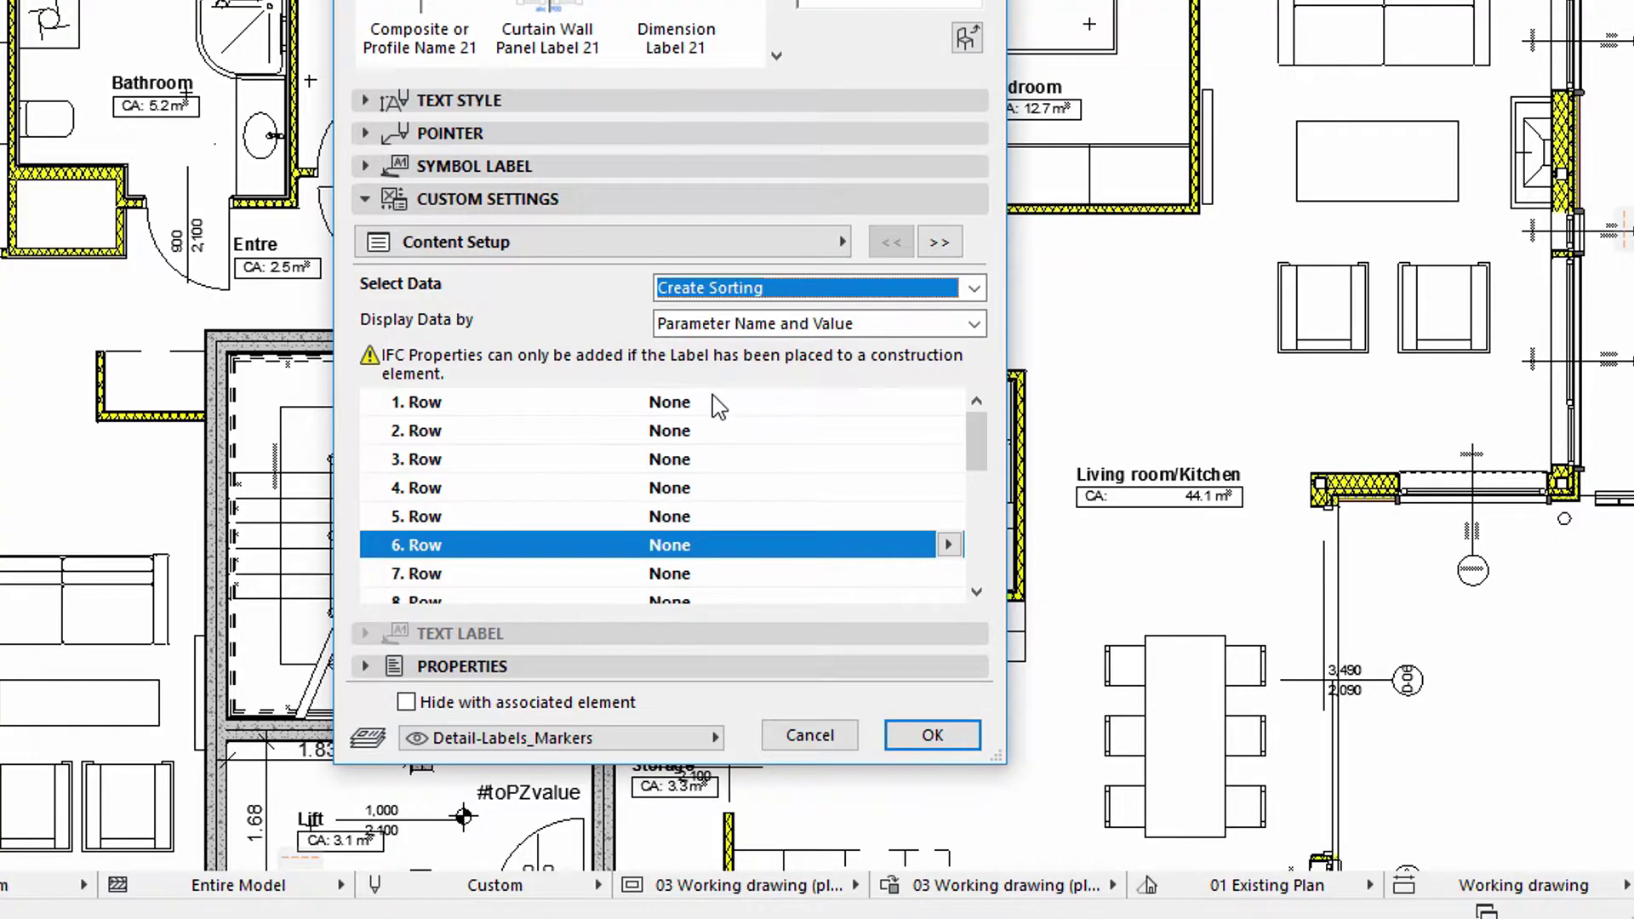
{"action": "left_click", "coordinate": [883, 580]}
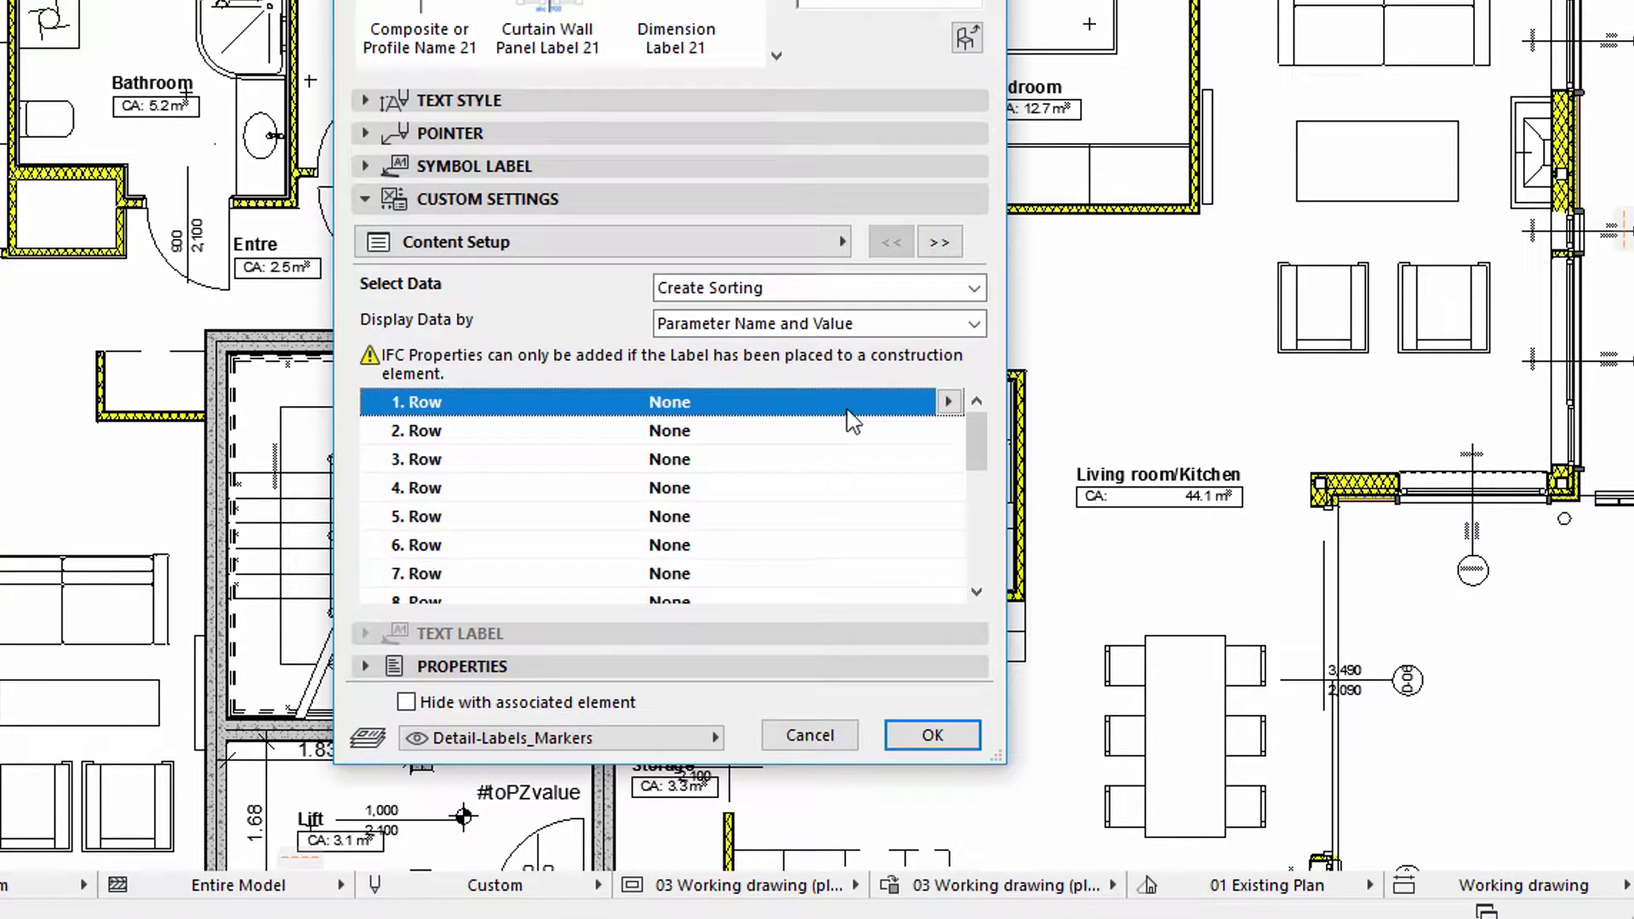
{"action": "left_click", "coordinate": [948, 402]}
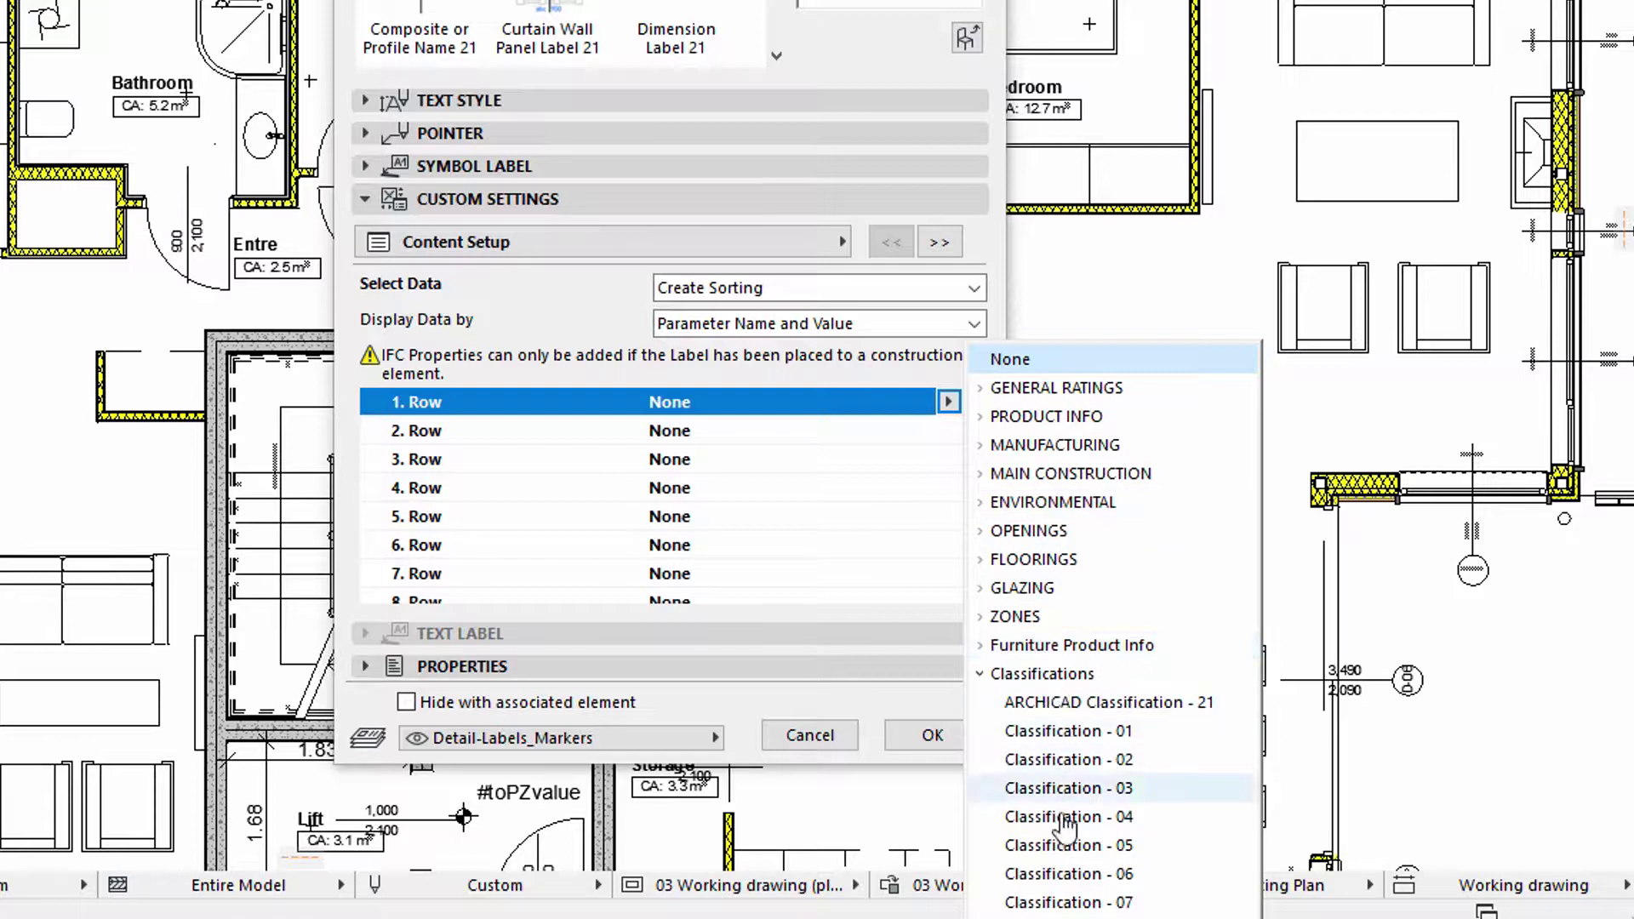
{"action": "left_click", "coordinate": [1056, 904]}
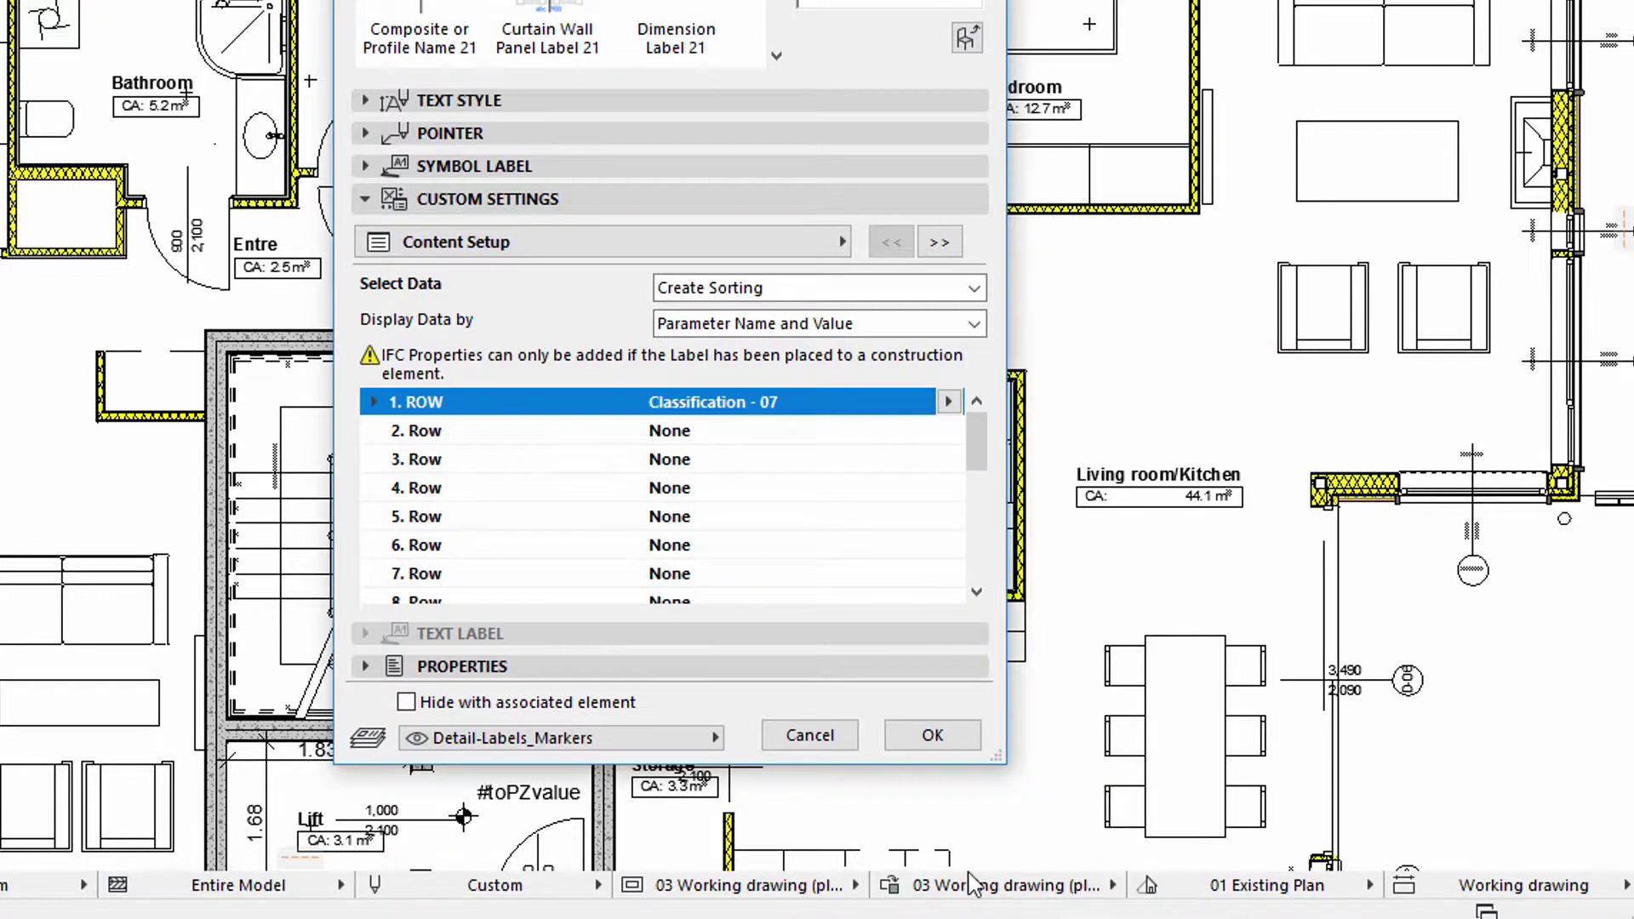
- Set label rows 2–4 to Manufactural, Type and Price
{"action": "left_click", "coordinate": [792, 436]}
{"action": "left_click", "coordinate": [950, 431]}
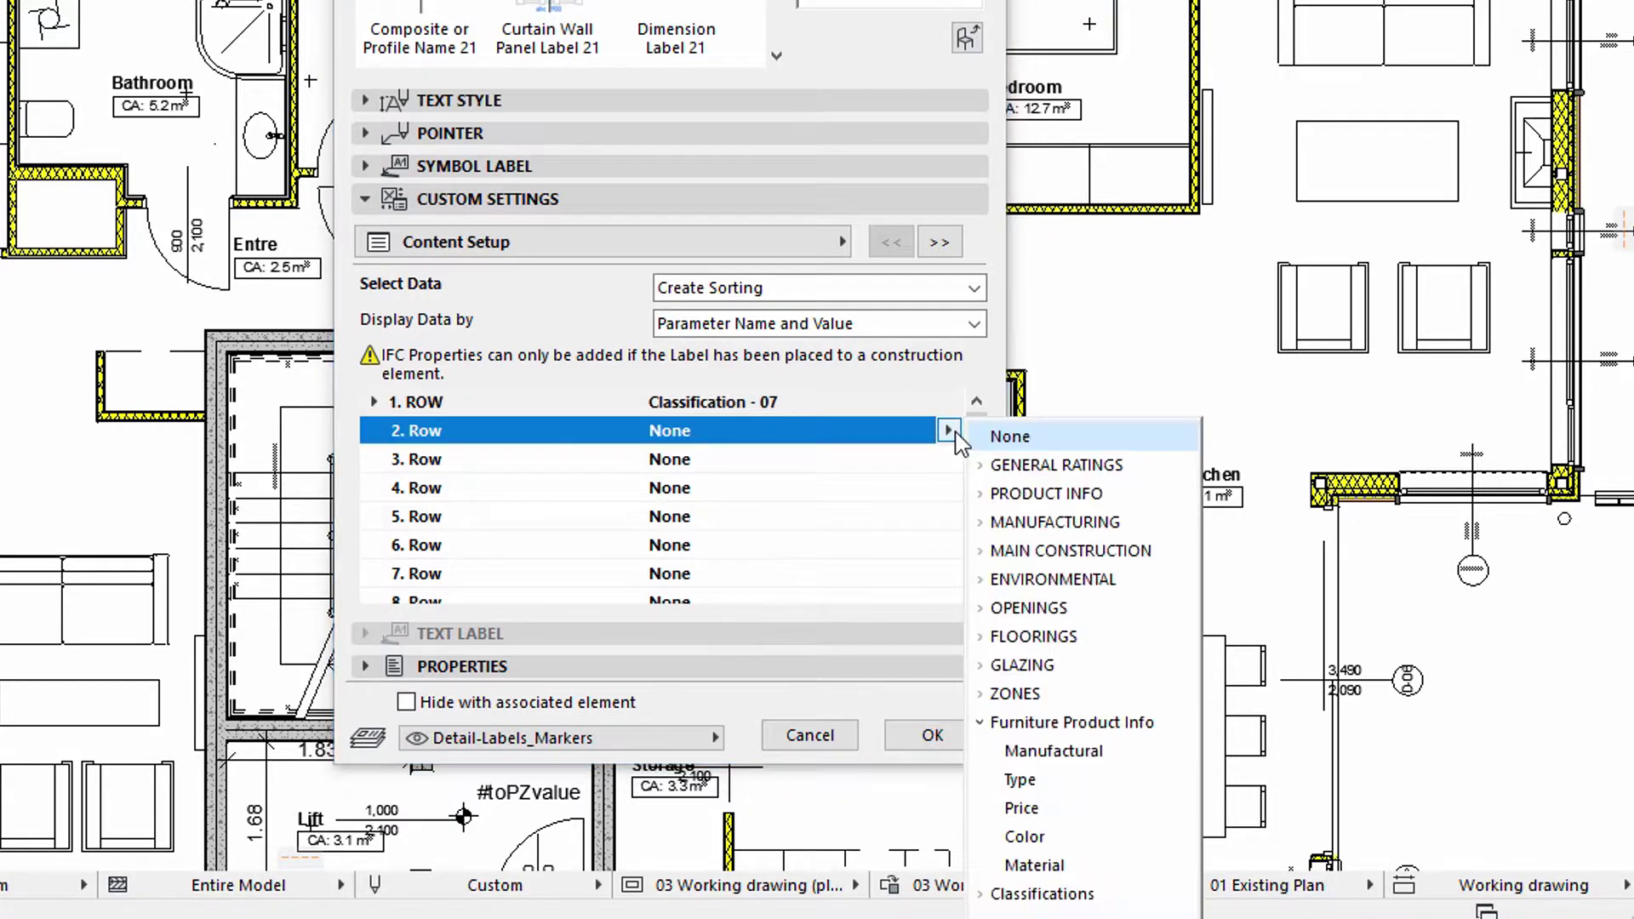
{"action": "left_click", "coordinate": [1052, 752]}
{"action": "left_click", "coordinate": [769, 464]}
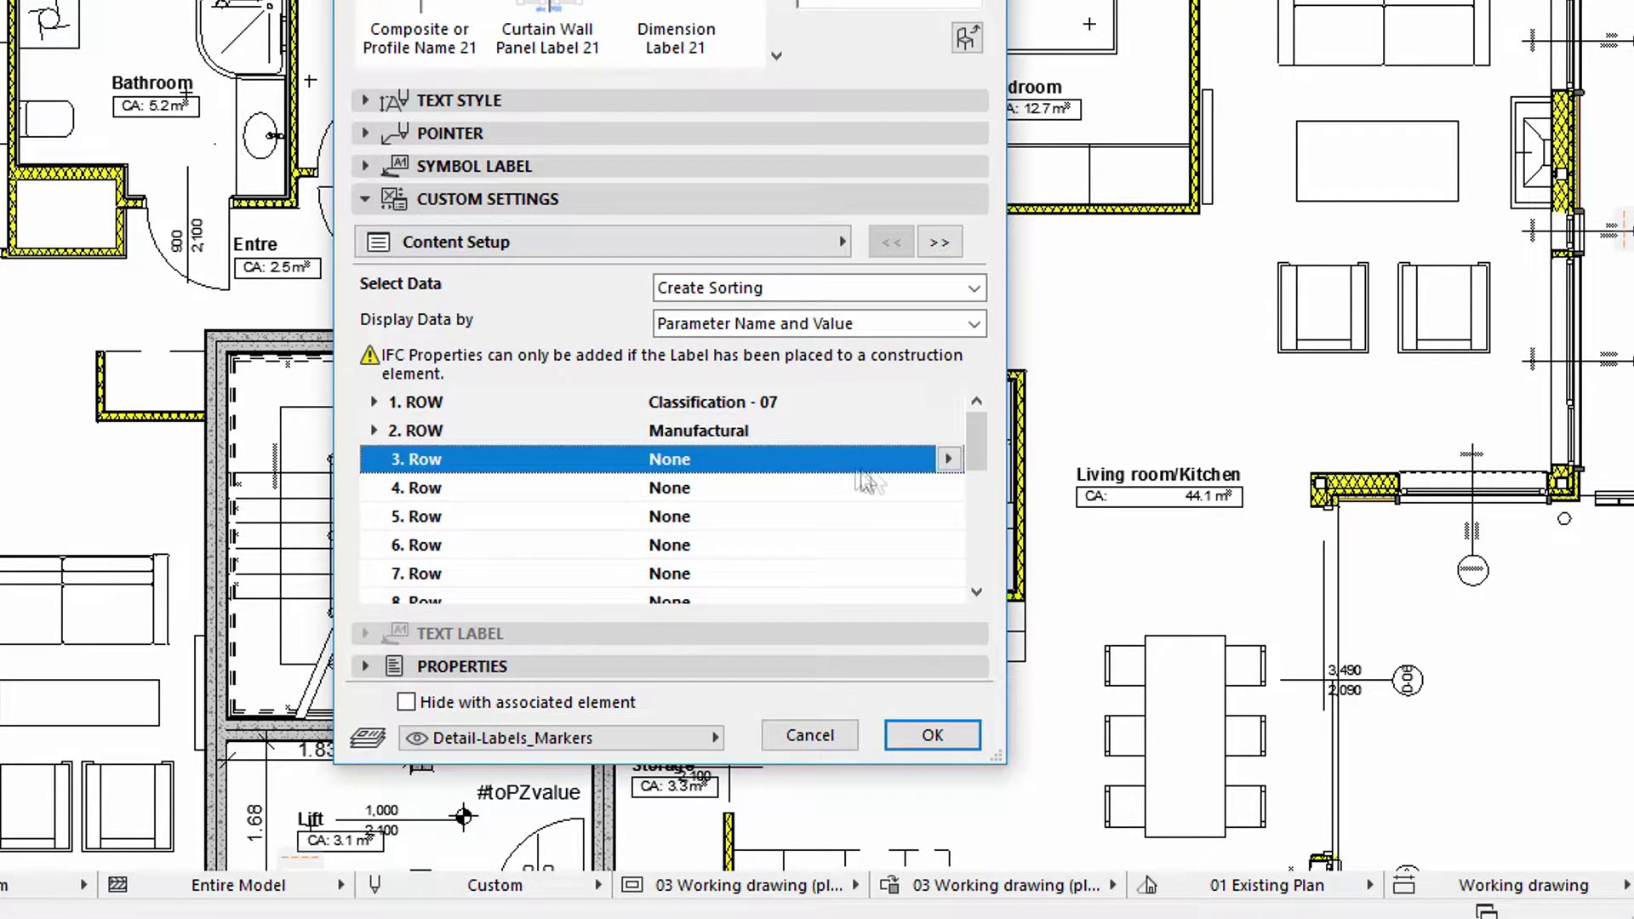
{"action": "left_click", "coordinate": [949, 458]}
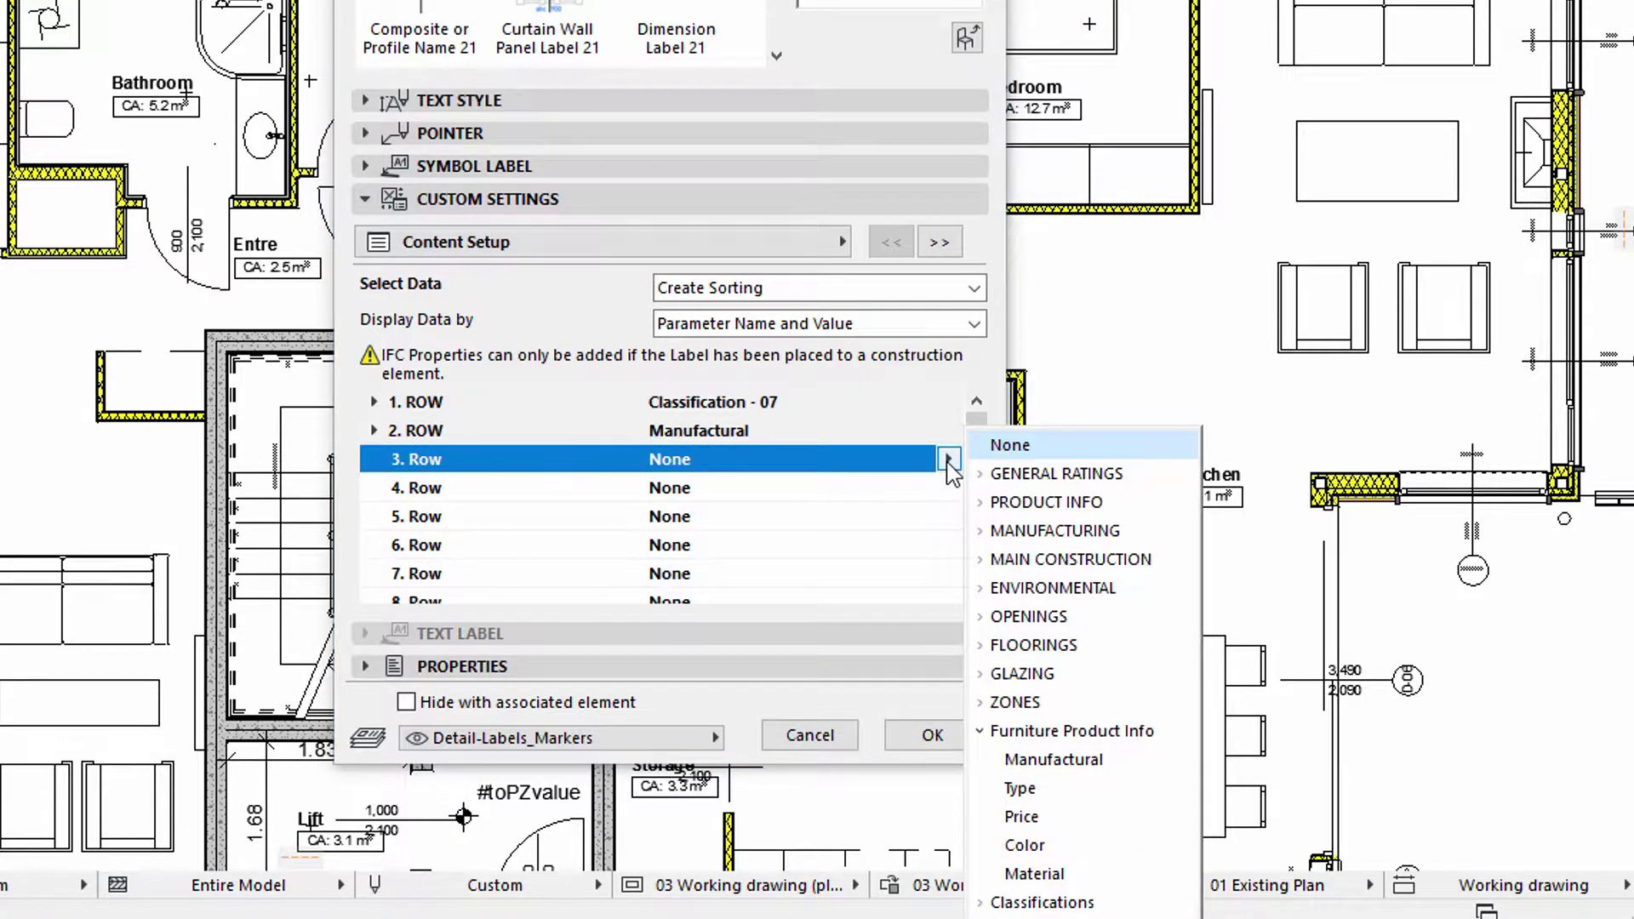
{"action": "left_click", "coordinate": [1021, 790]}
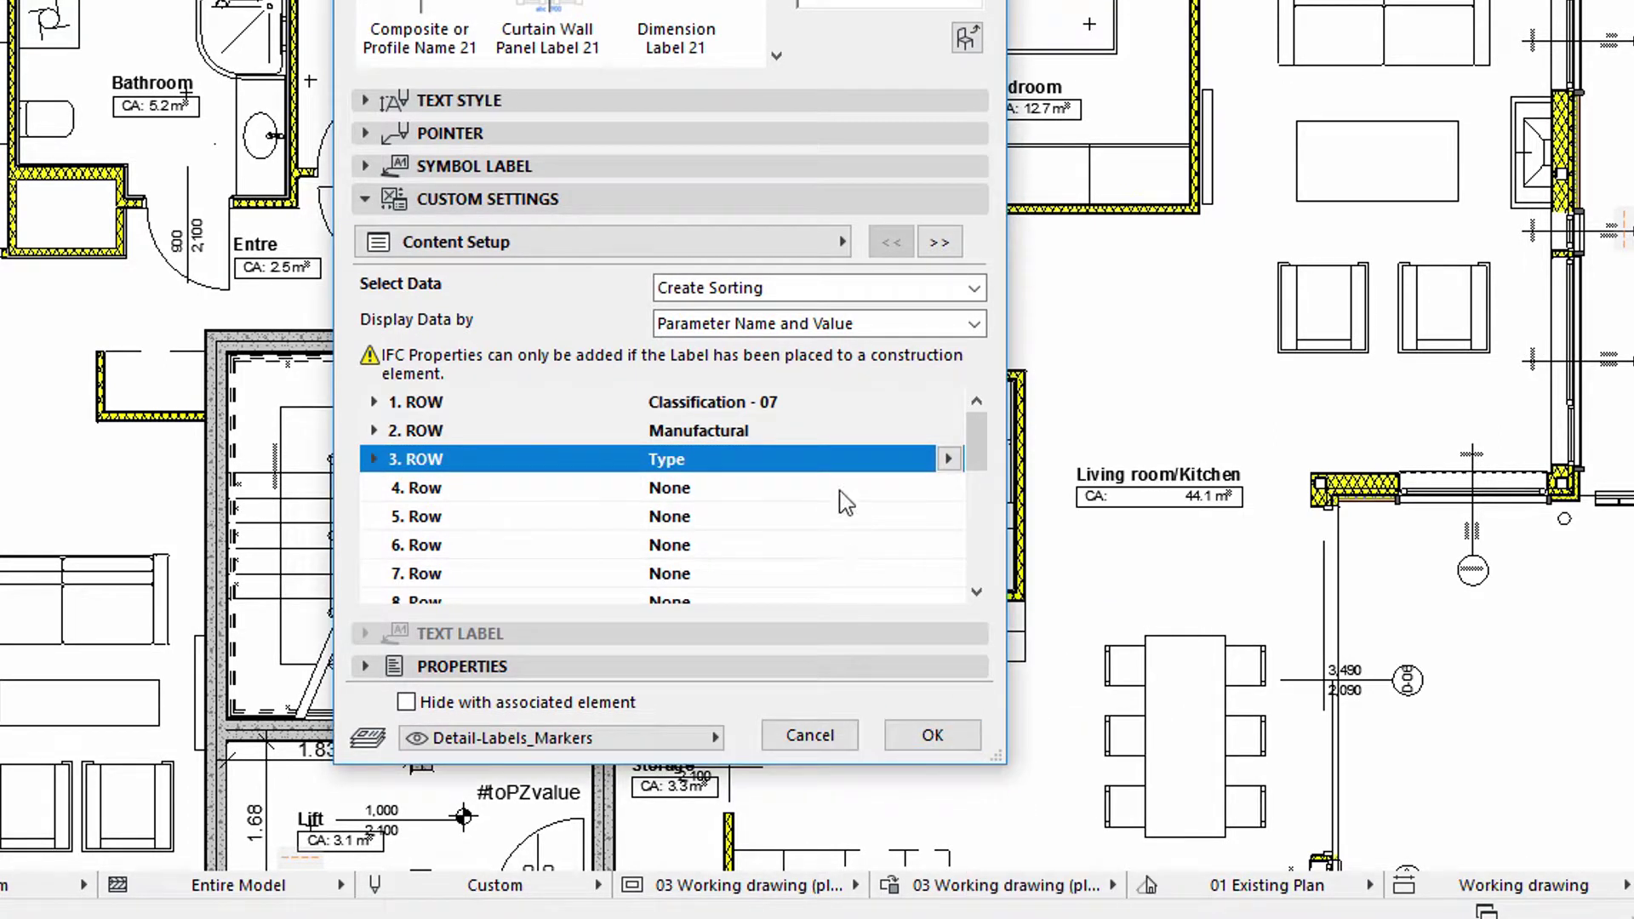
{"action": "left_click", "coordinate": [841, 492]}
{"action": "left_click", "coordinate": [949, 487]}
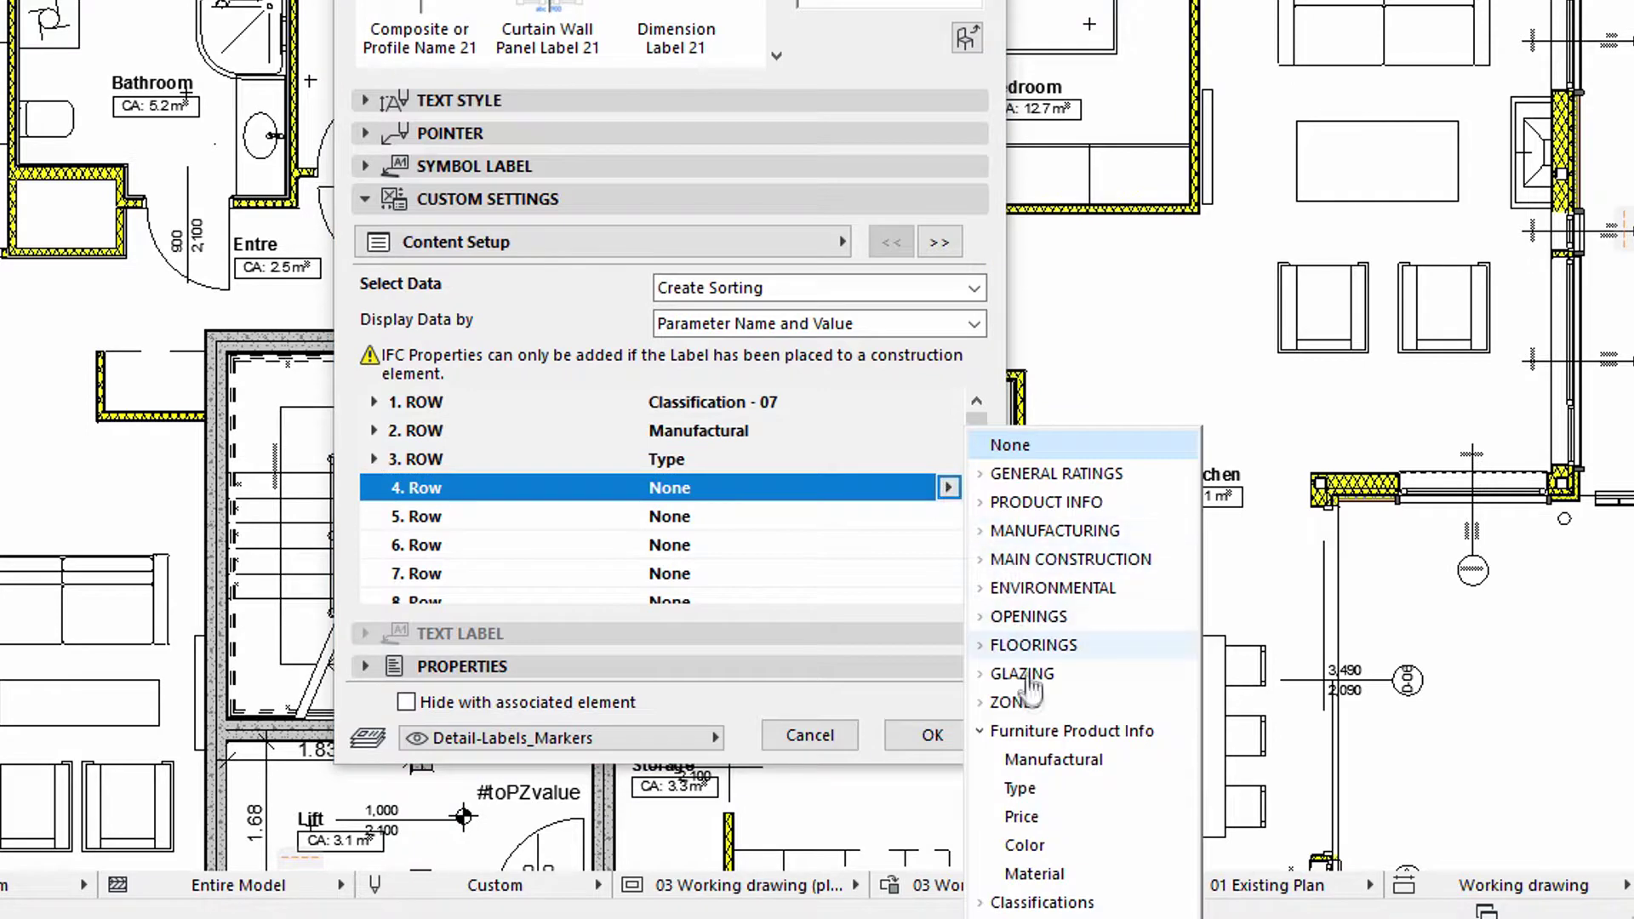
{"action": "left_click", "coordinate": [1024, 816]}
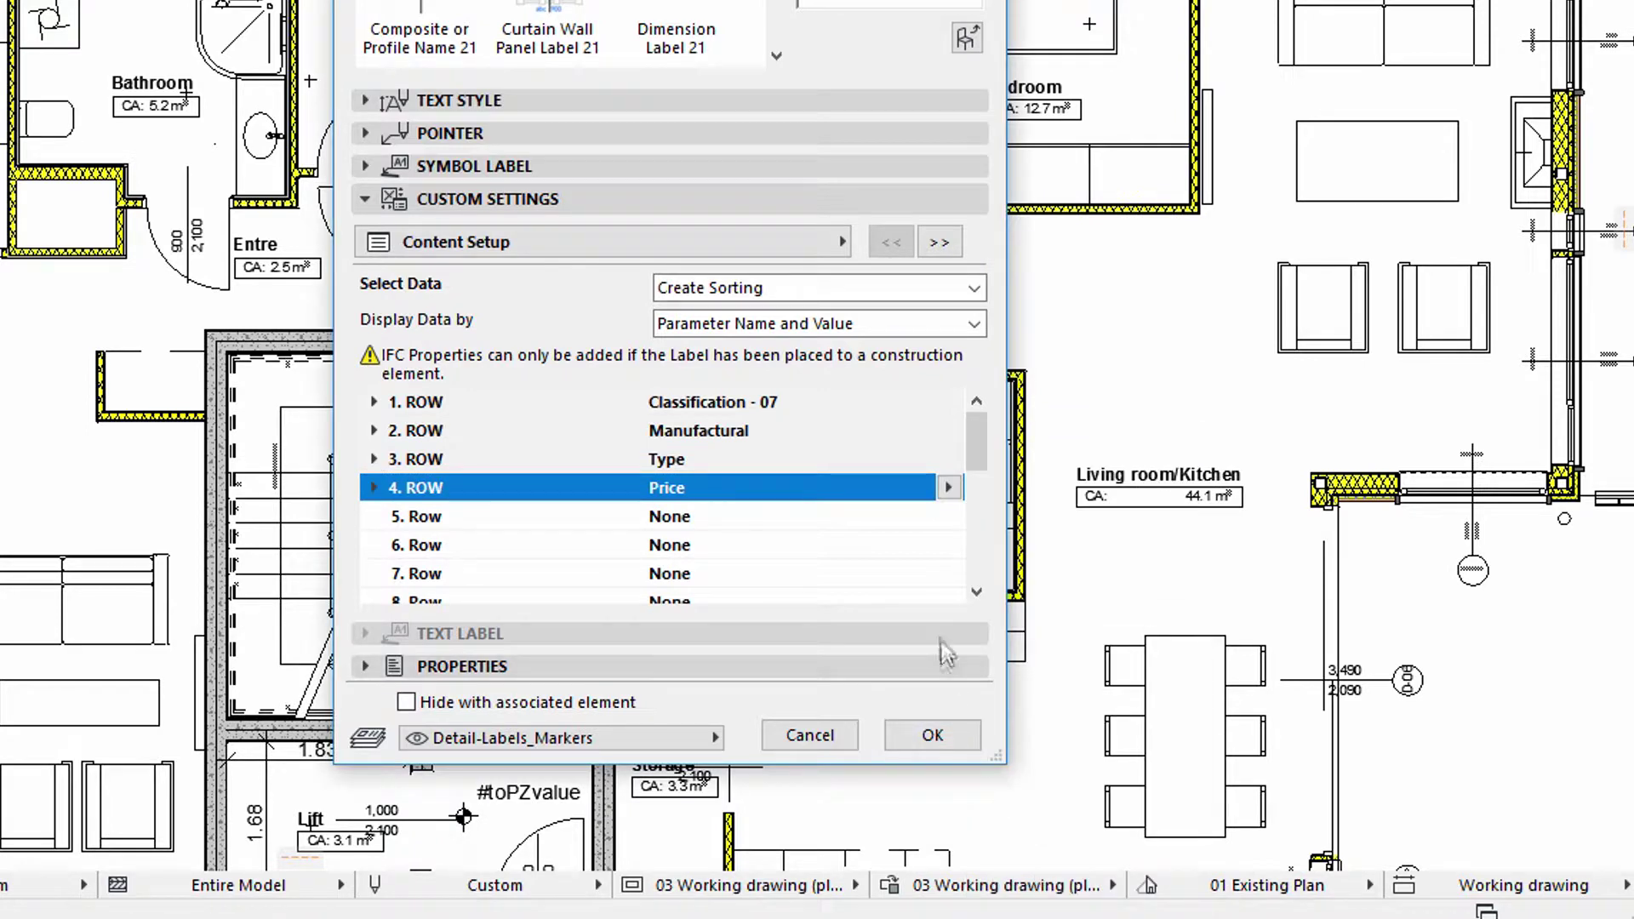
- Set label rows 5 and 6 to Color and Material and confirm the settings
{"action": "left_click", "coordinate": [921, 520]}
{"action": "left_click", "coordinate": [948, 516]}
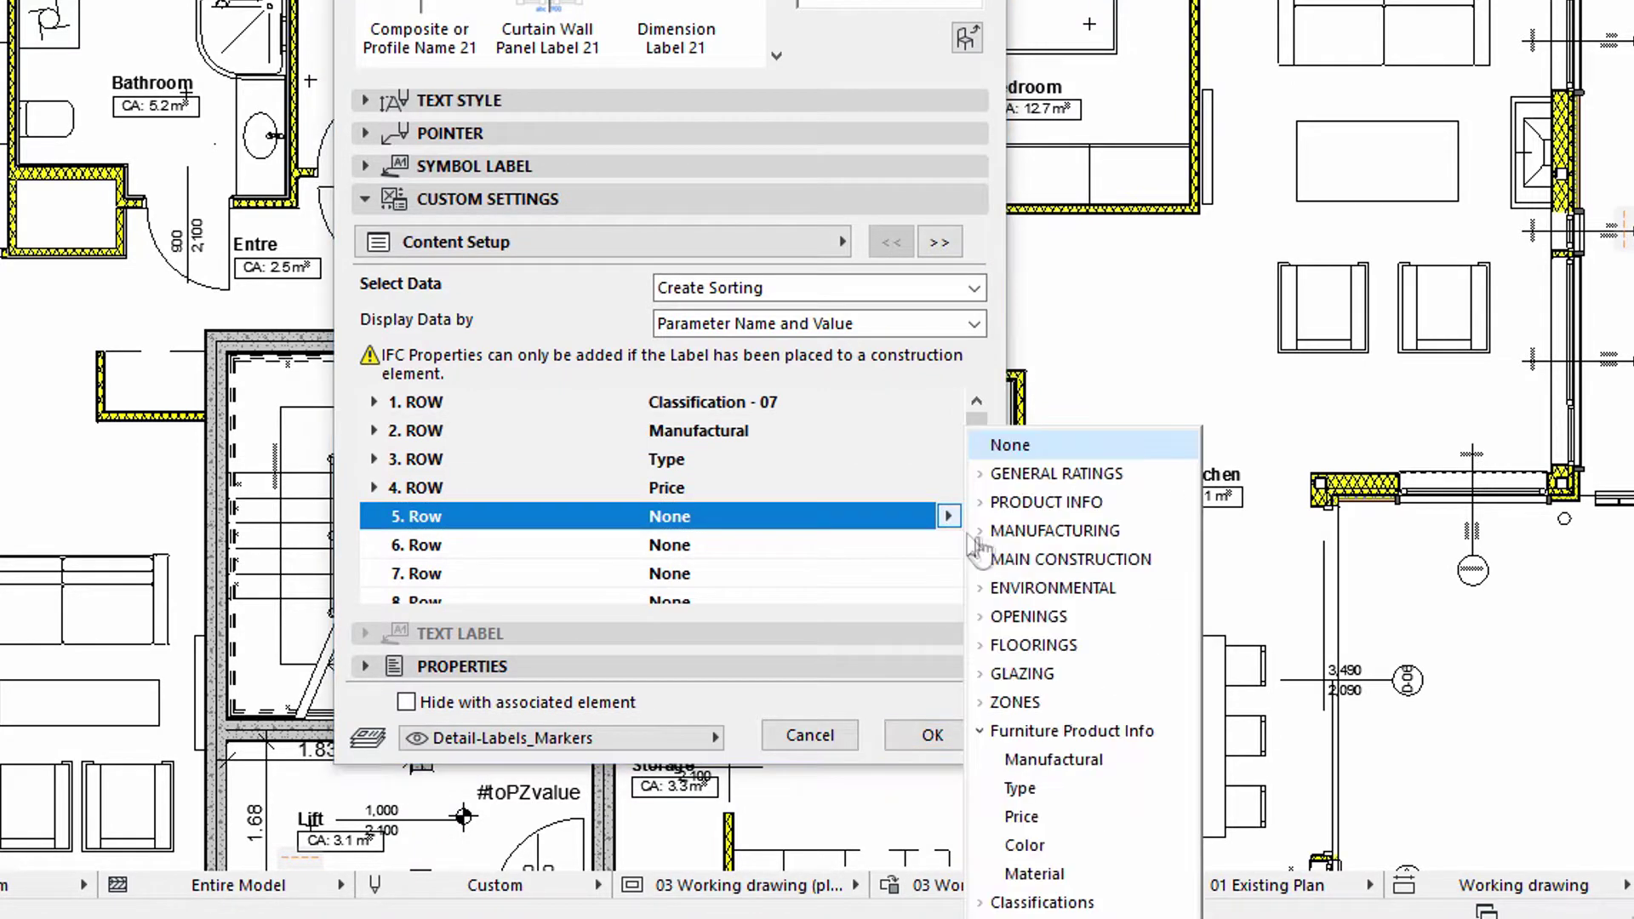
{"action": "left_click", "coordinate": [1025, 845]}
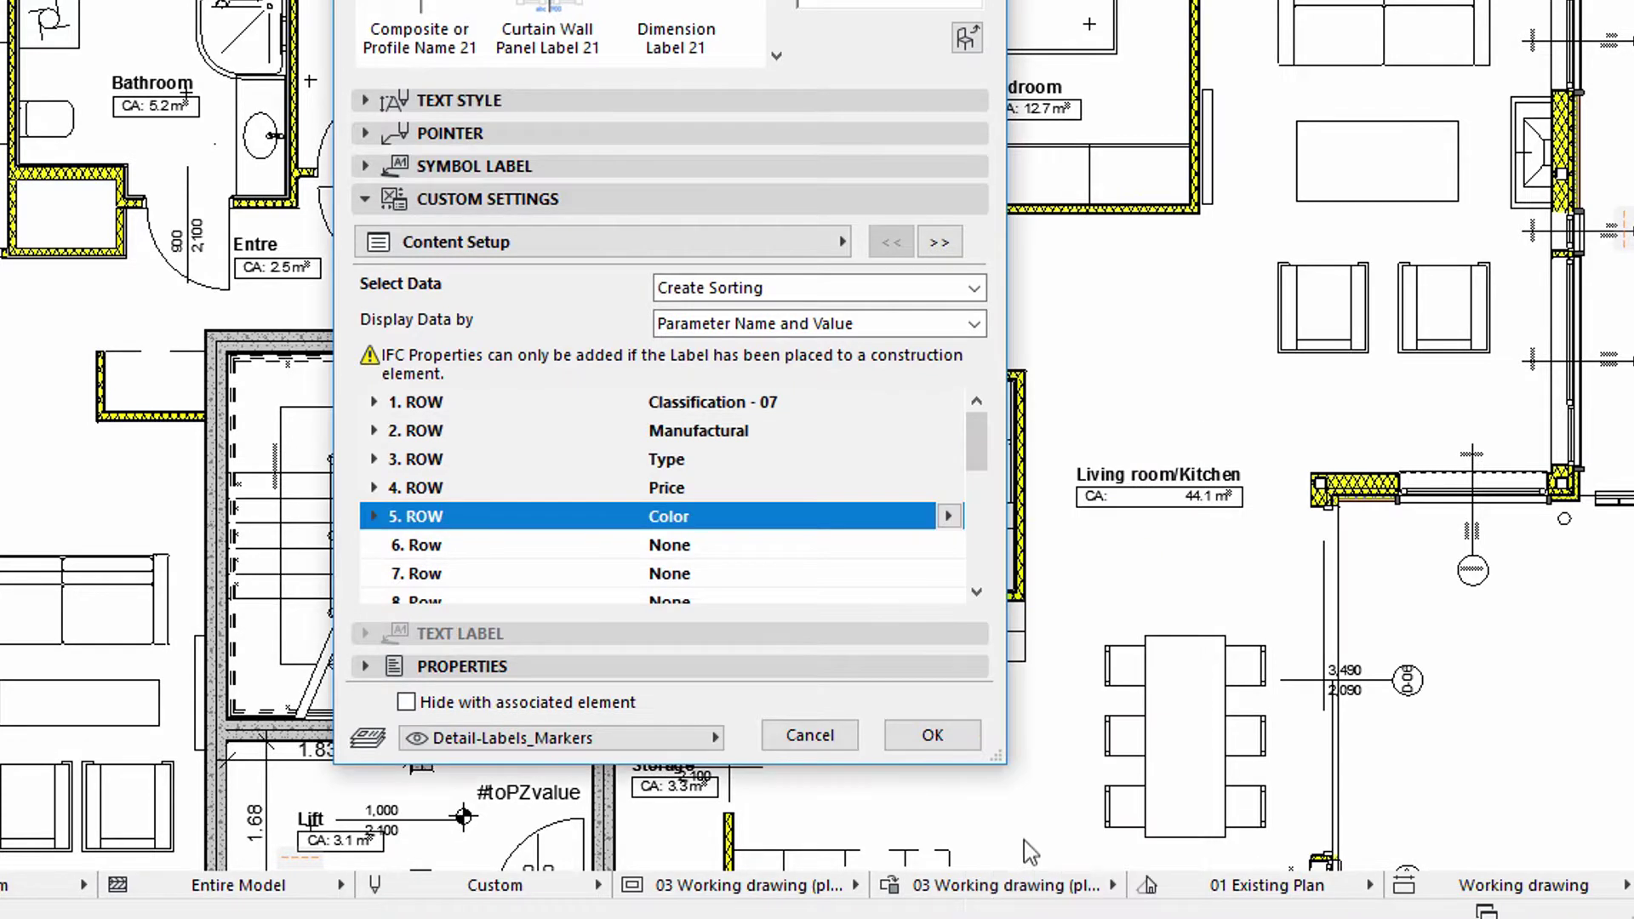
{"action": "left_click", "coordinate": [868, 547]}
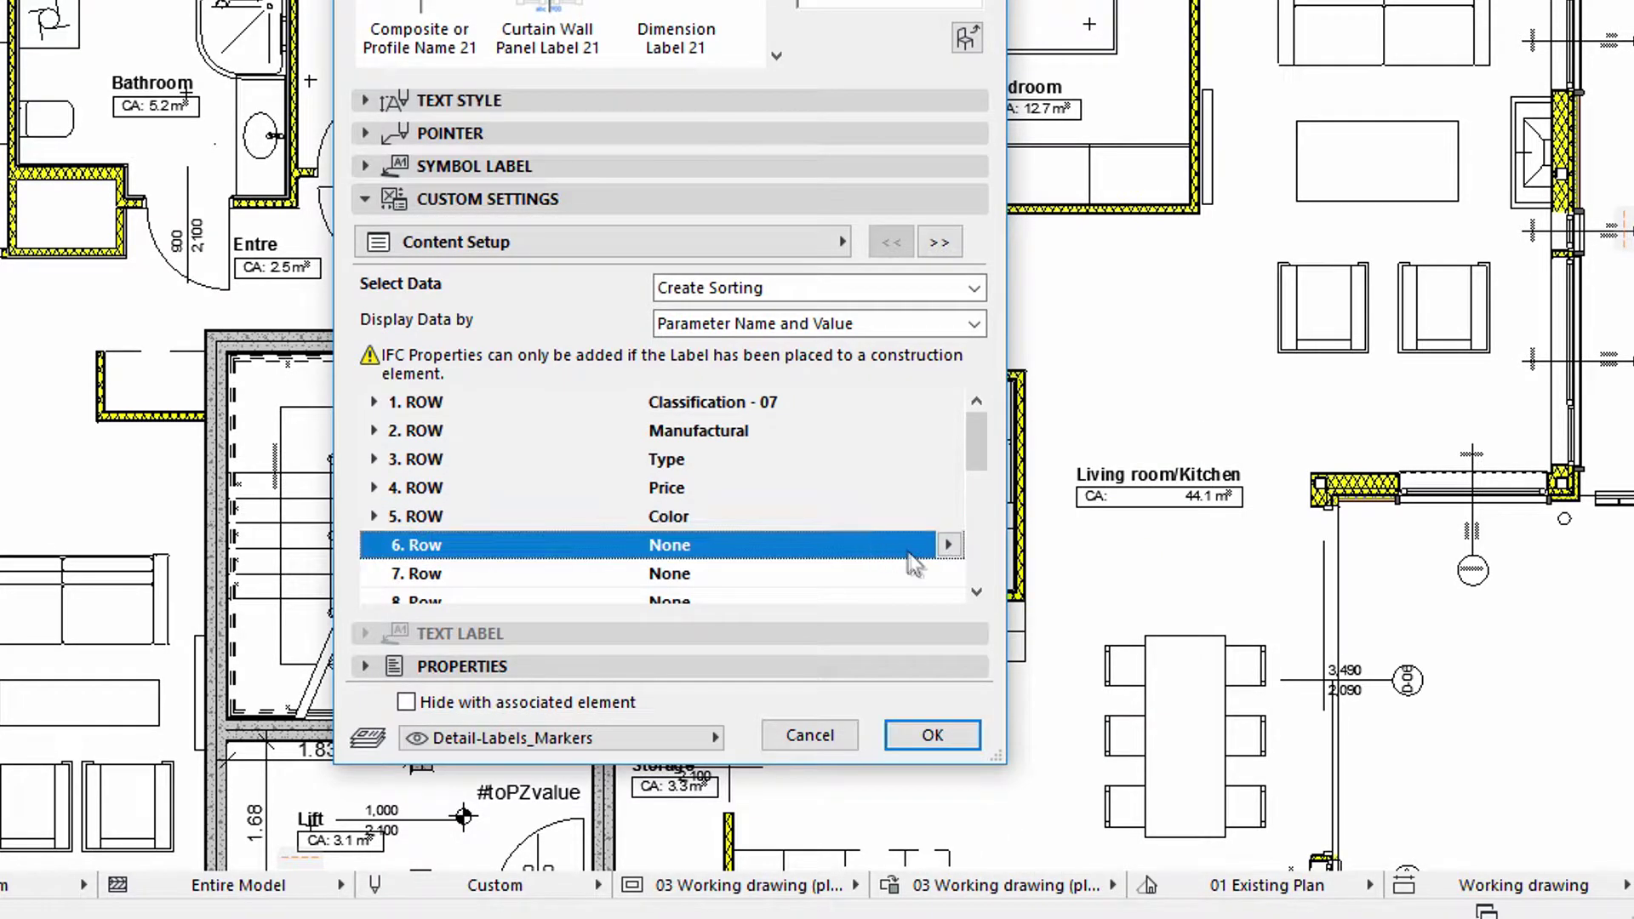
{"action": "left_click", "coordinate": [948, 545]}
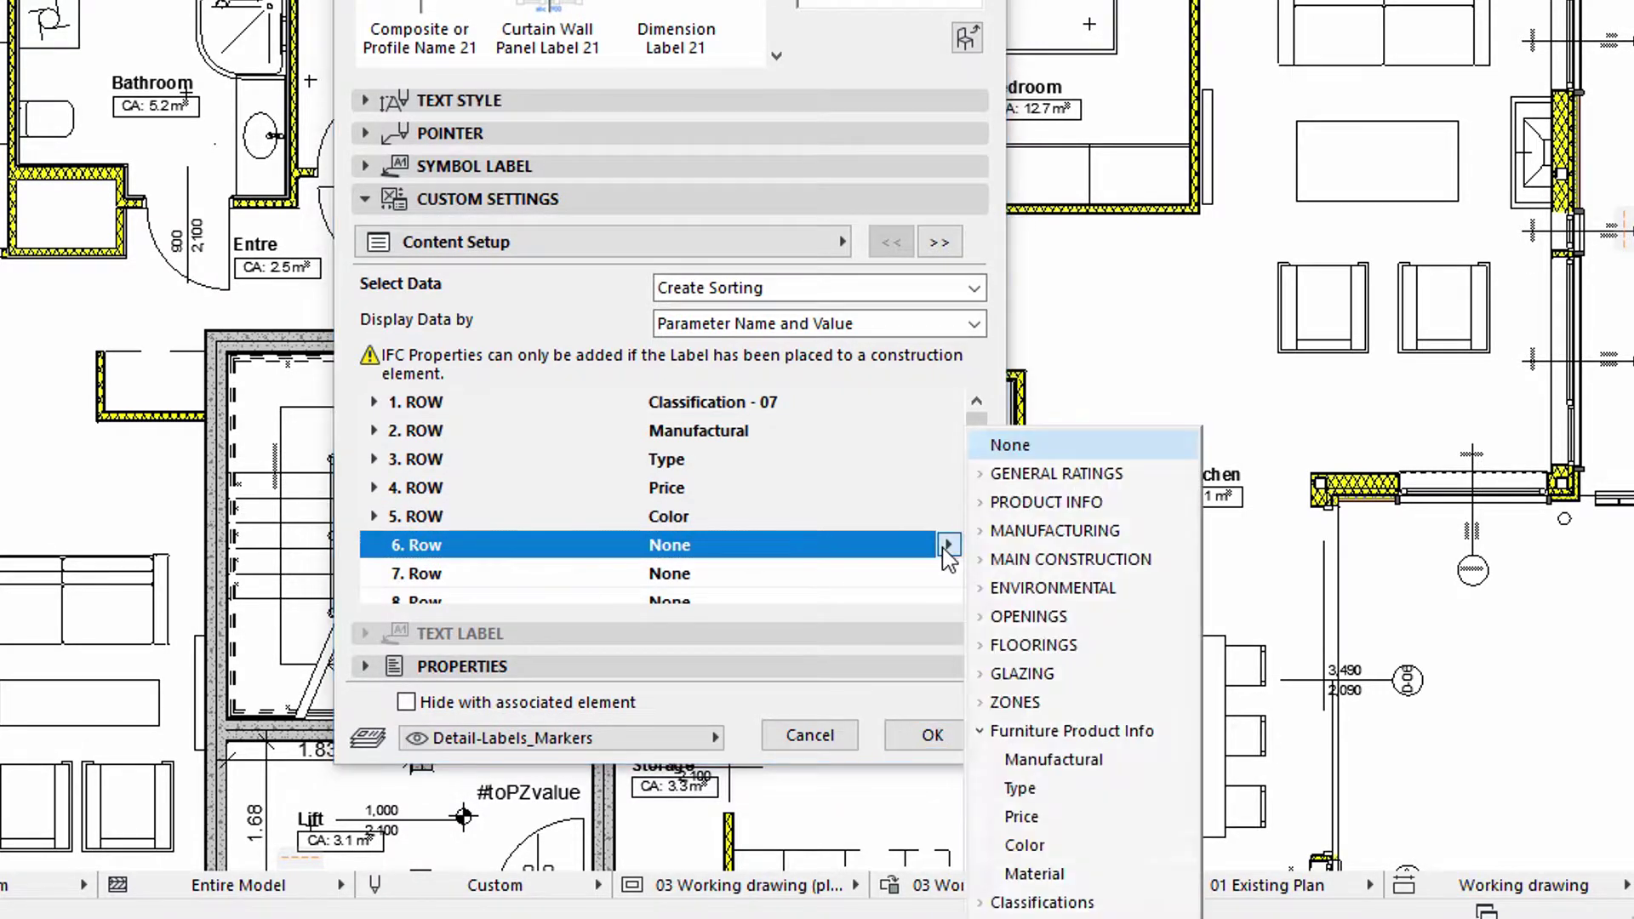
{"action": "left_click", "coordinate": [1035, 875]}
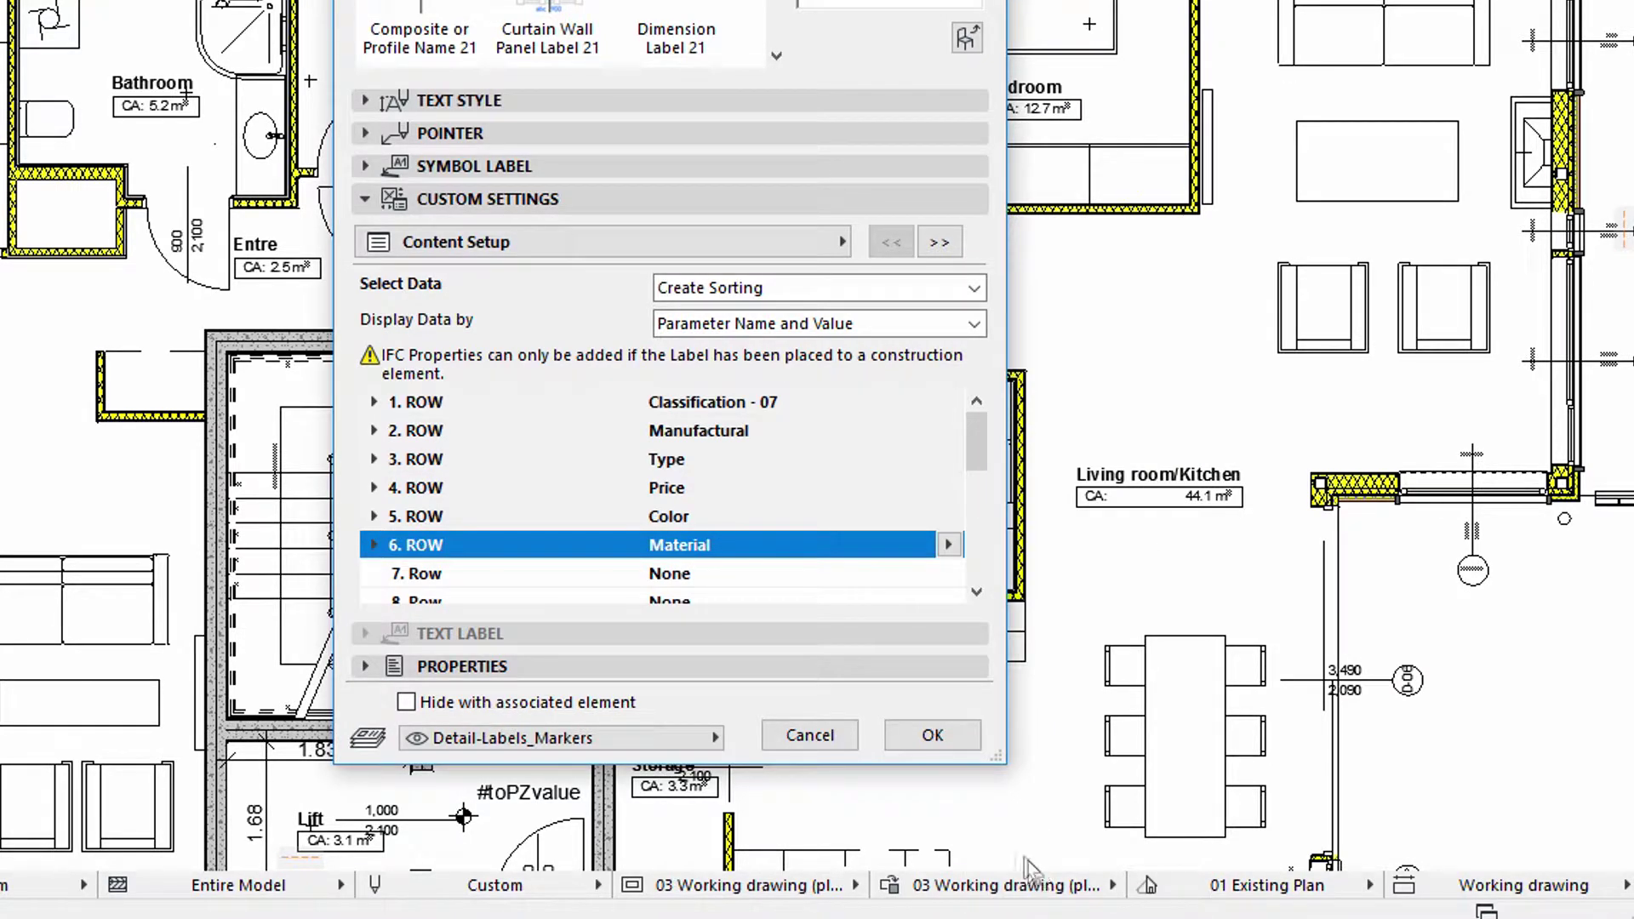
{"action": "left_click", "coordinate": [968, 751]}
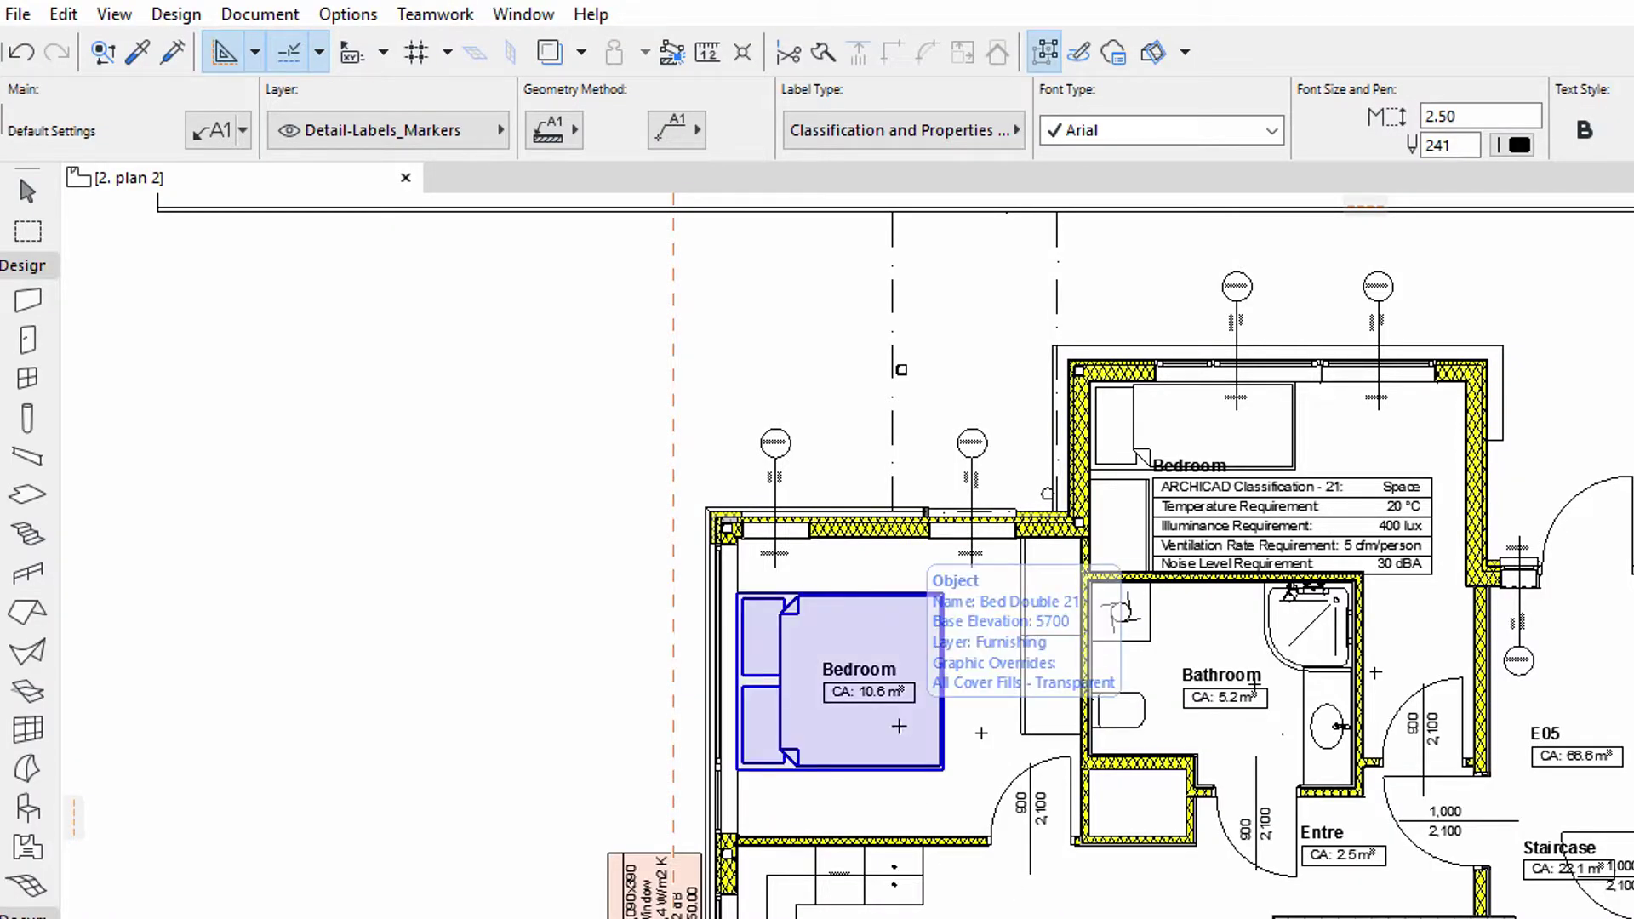
- Attach the product info label to the double bed and move its table above the bedroom's left side
{"action": "left_click", "coordinate": [899, 726]}
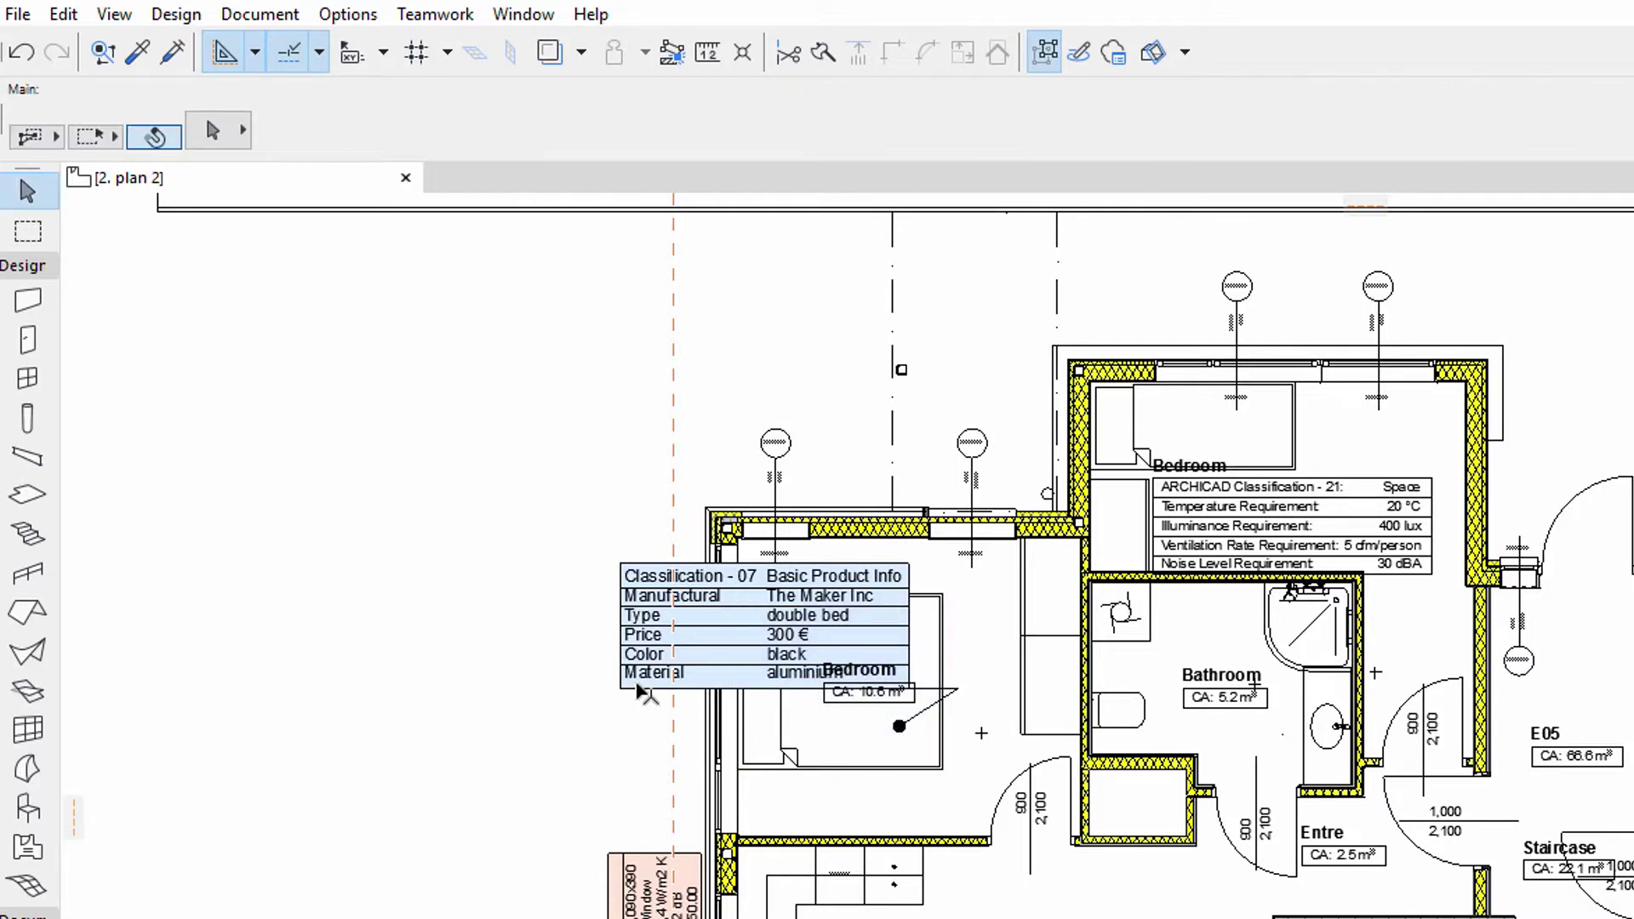
{"action": "key", "text": "Escape"}
{"action": "left_click", "coordinate": [909, 688]}
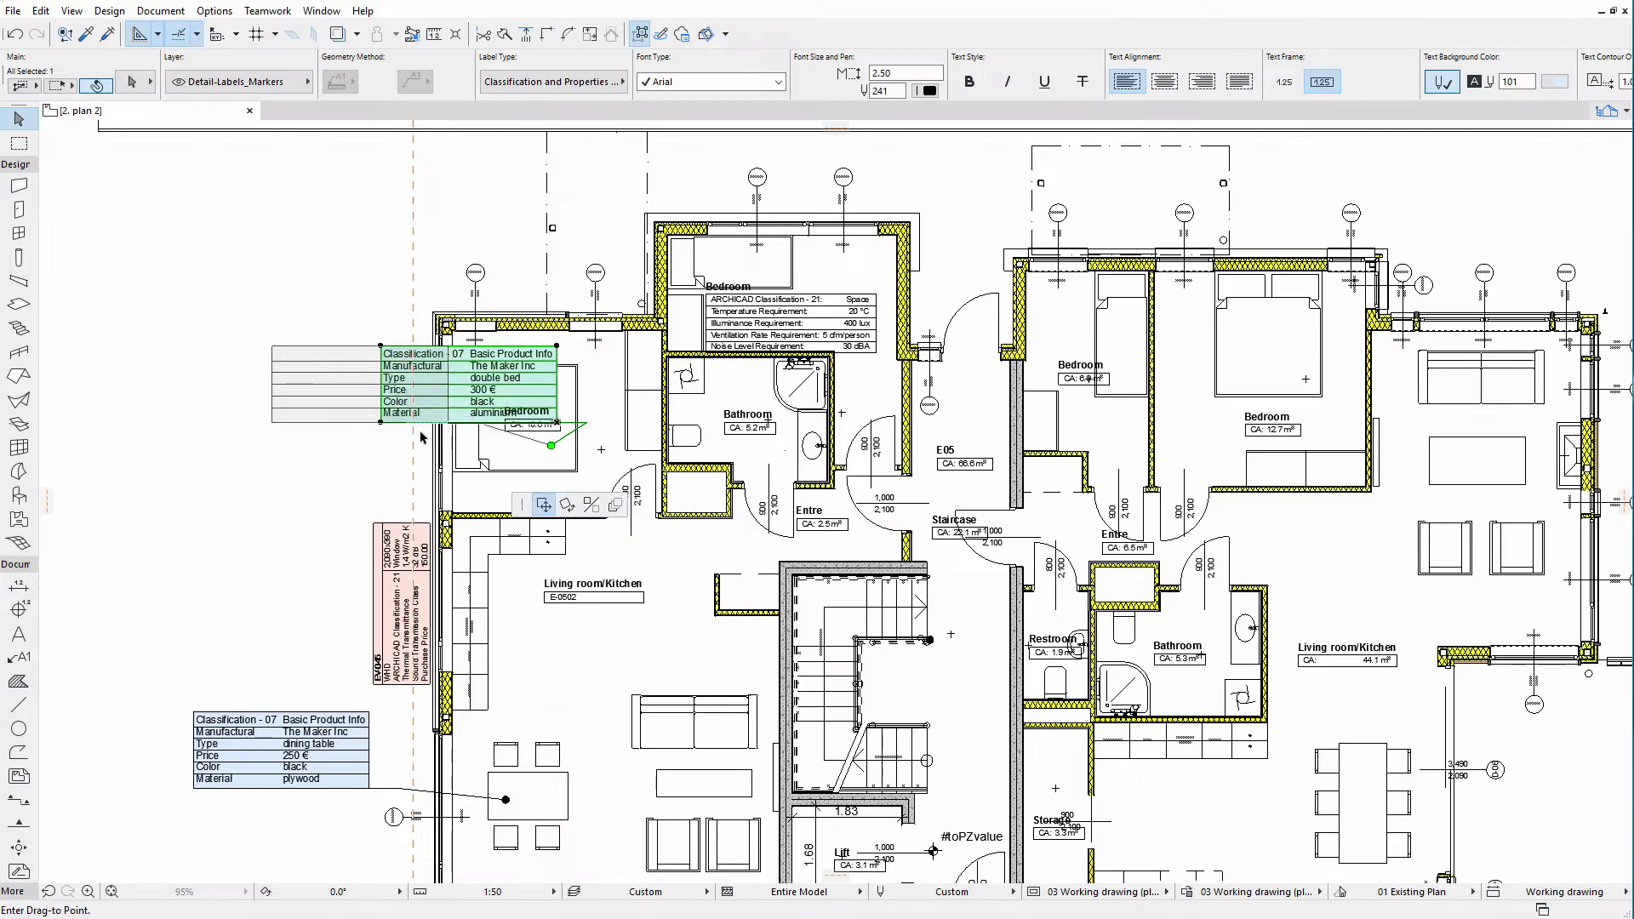
{"action": "left_click", "coordinate": [601, 687]}
{"action": "left_click", "coordinate": [601, 687]}
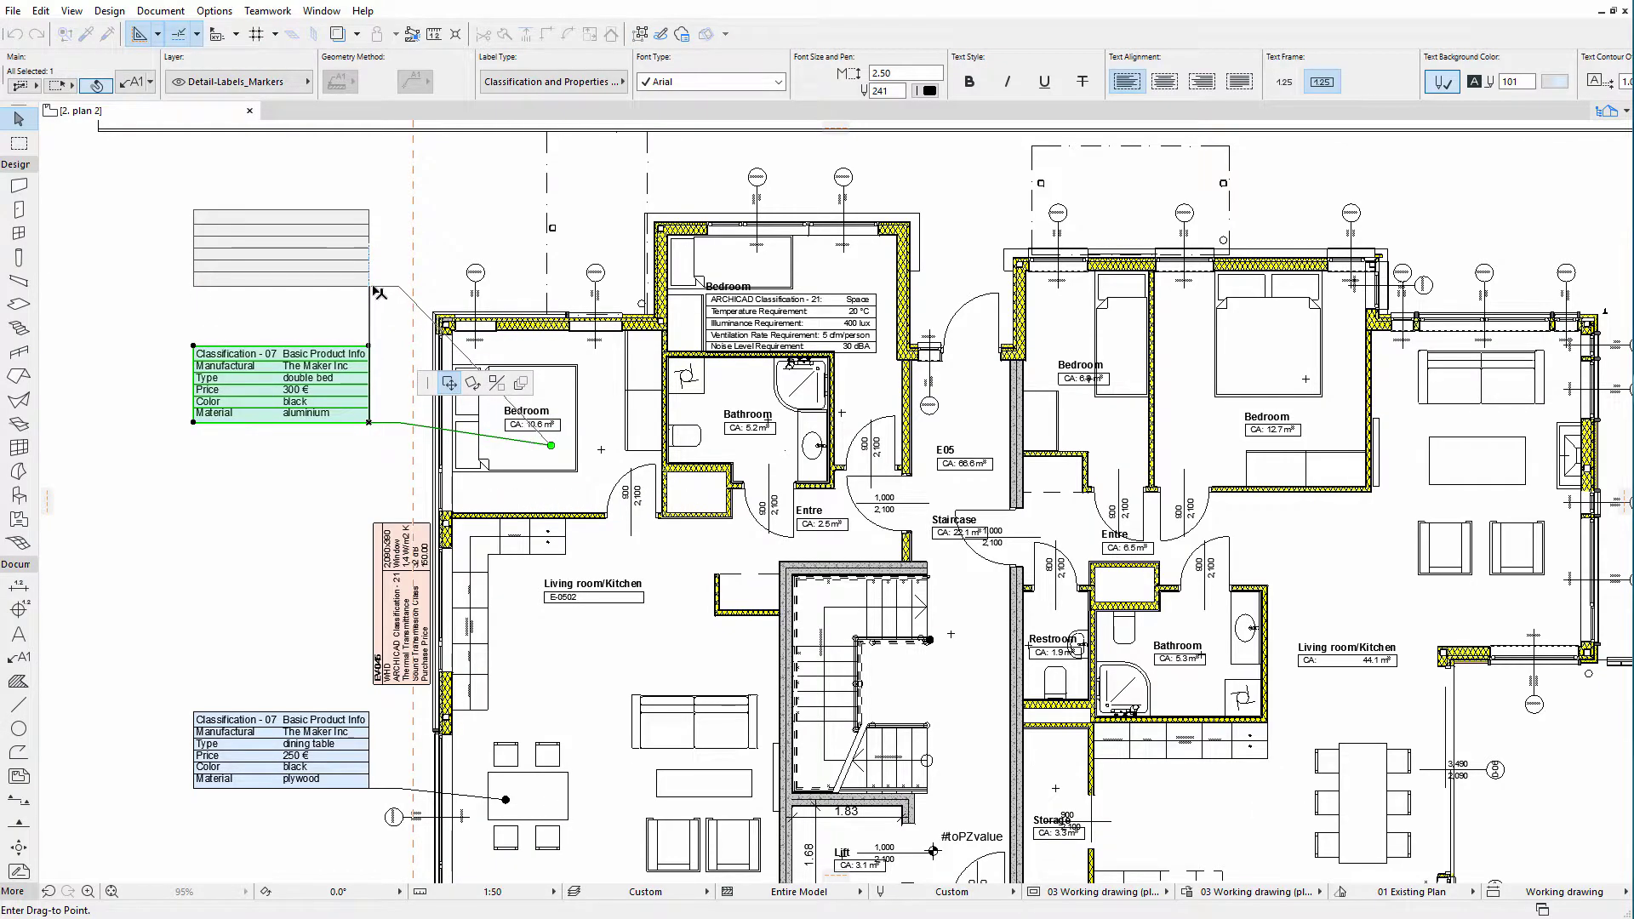
{"action": "left_click", "coordinate": [379, 292]}
{"action": "key", "text": "Escape"}
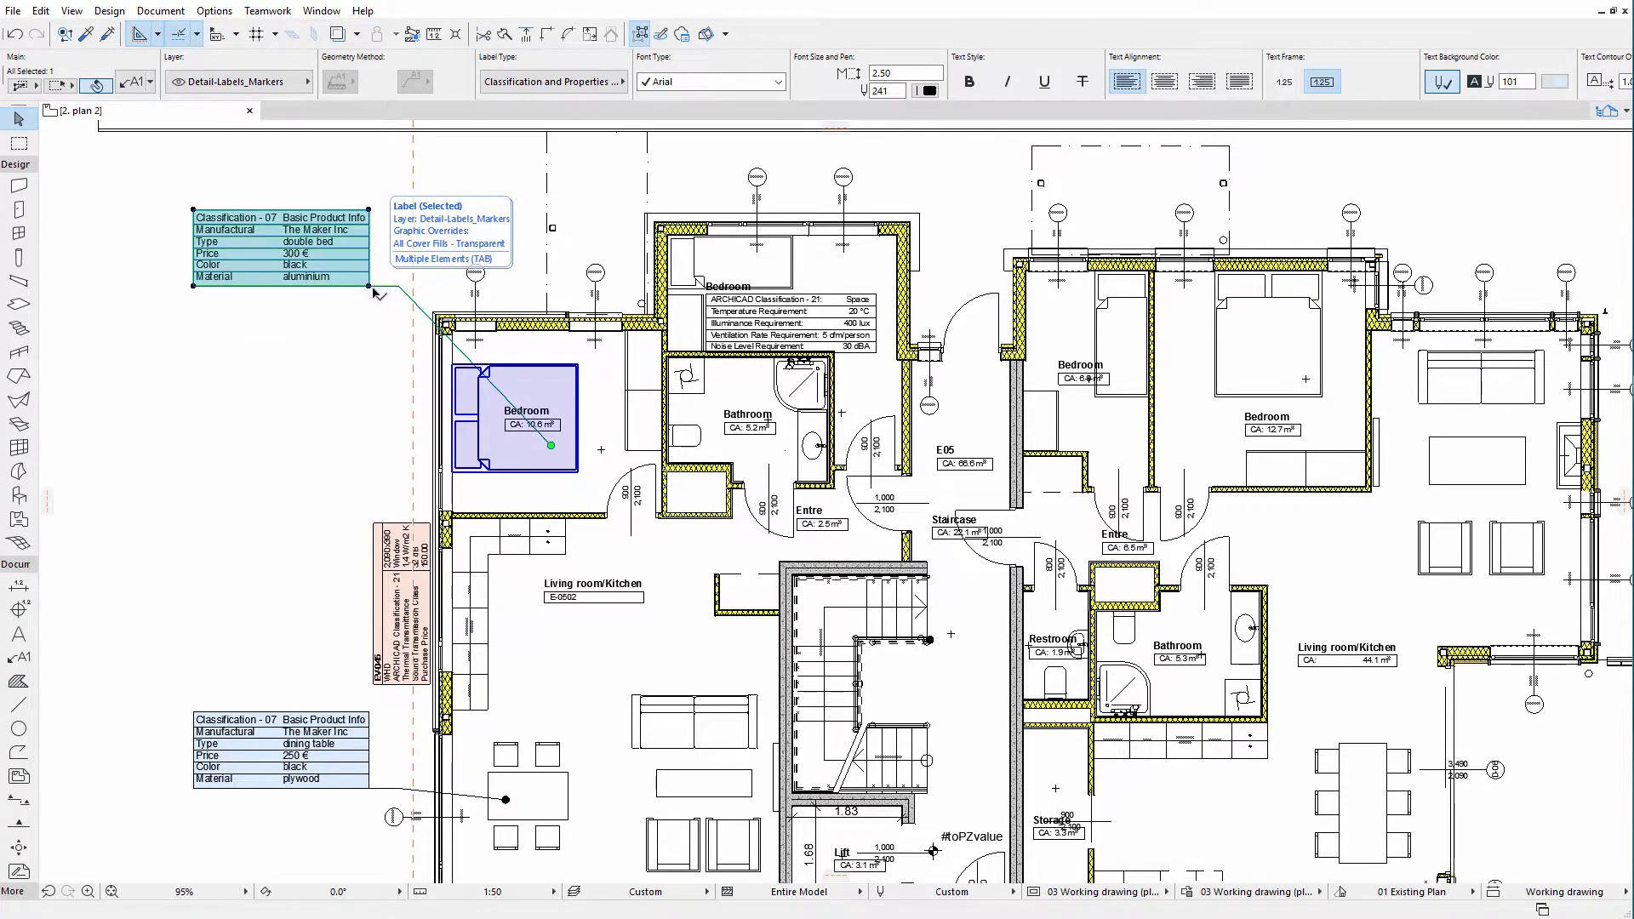
{"action": "key", "text": "Tab"}
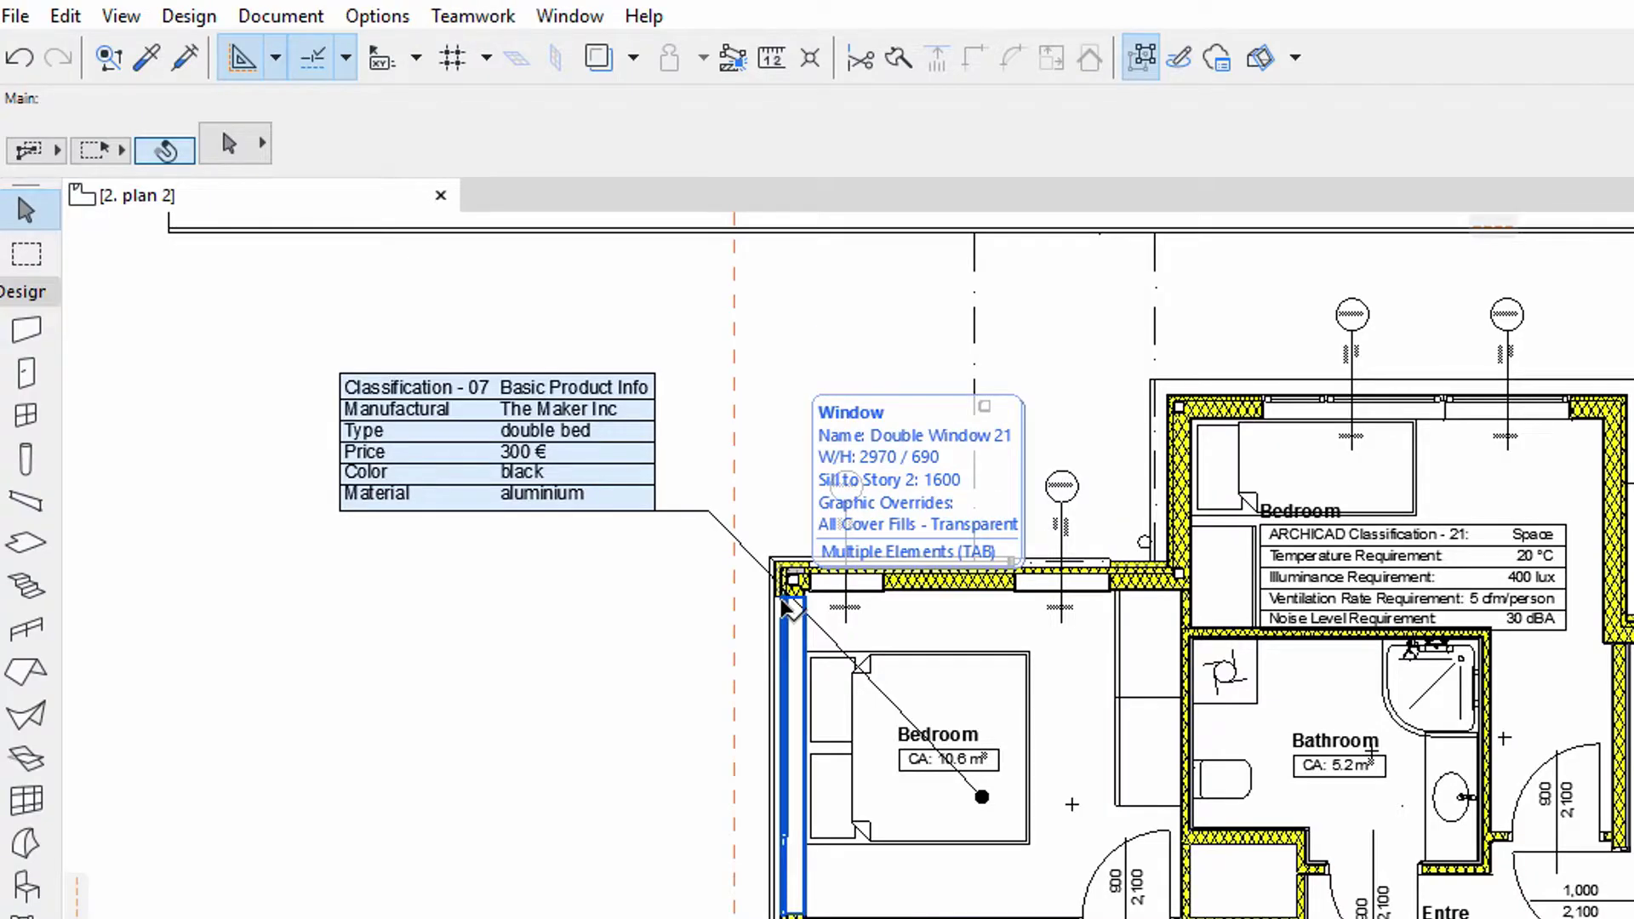
- Select the bedroom's double window and change its Dimension Marker from No Marker to Window Stamp 21
{"action": "left_click", "coordinate": [784, 602]}
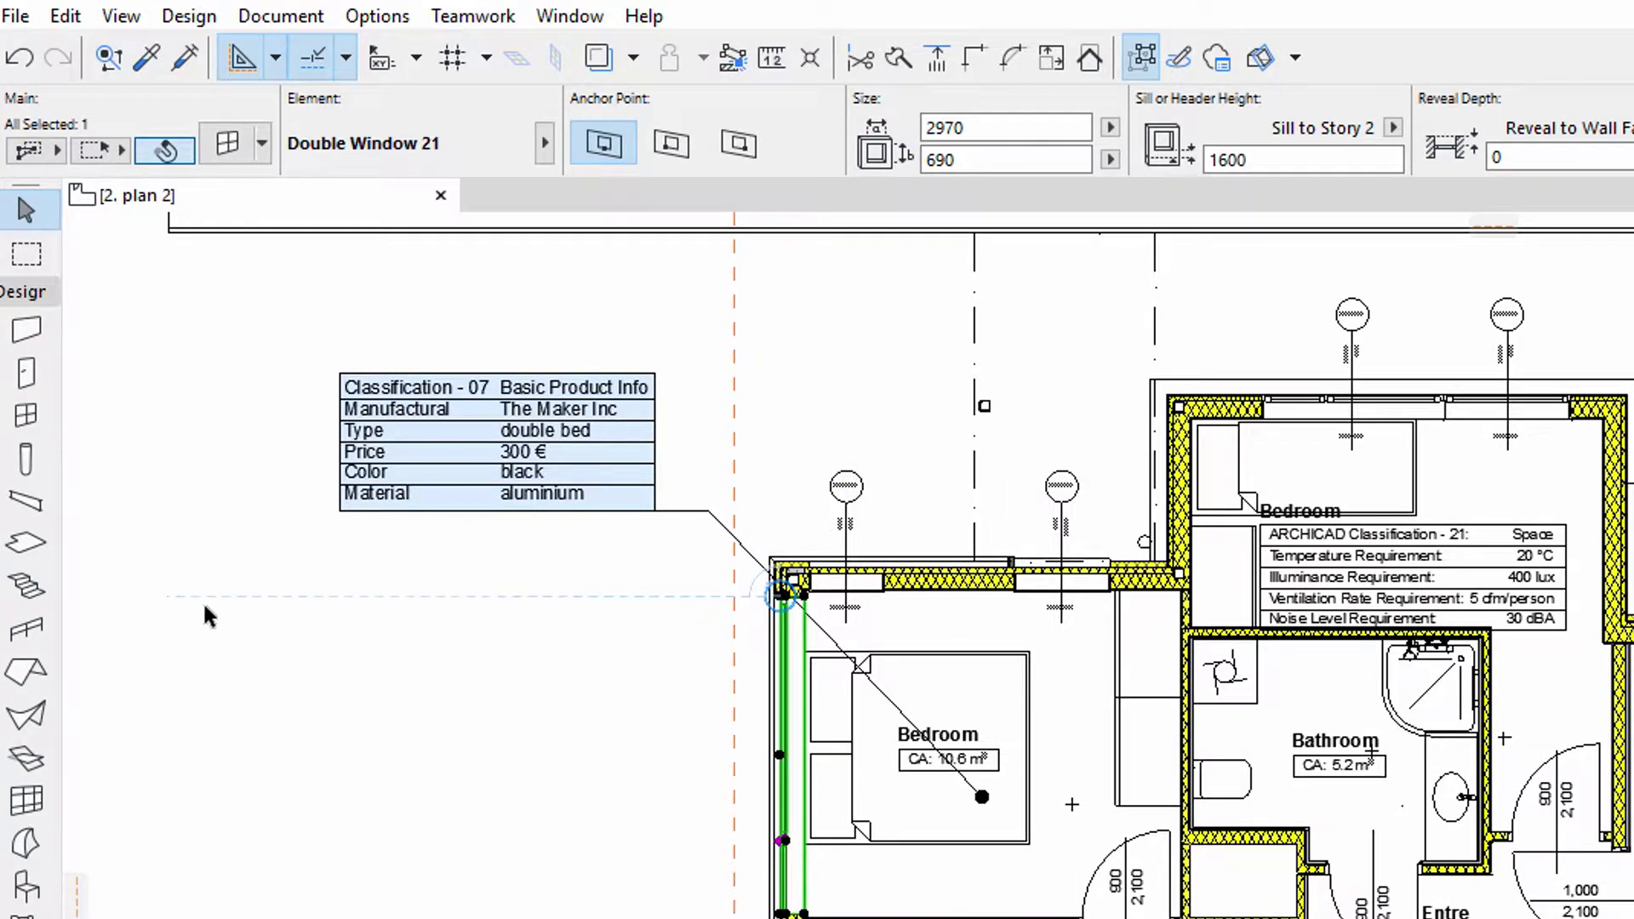
{"action": "left_click", "coordinate": [238, 165]}
{"action": "left_click", "coordinate": [777, 392]}
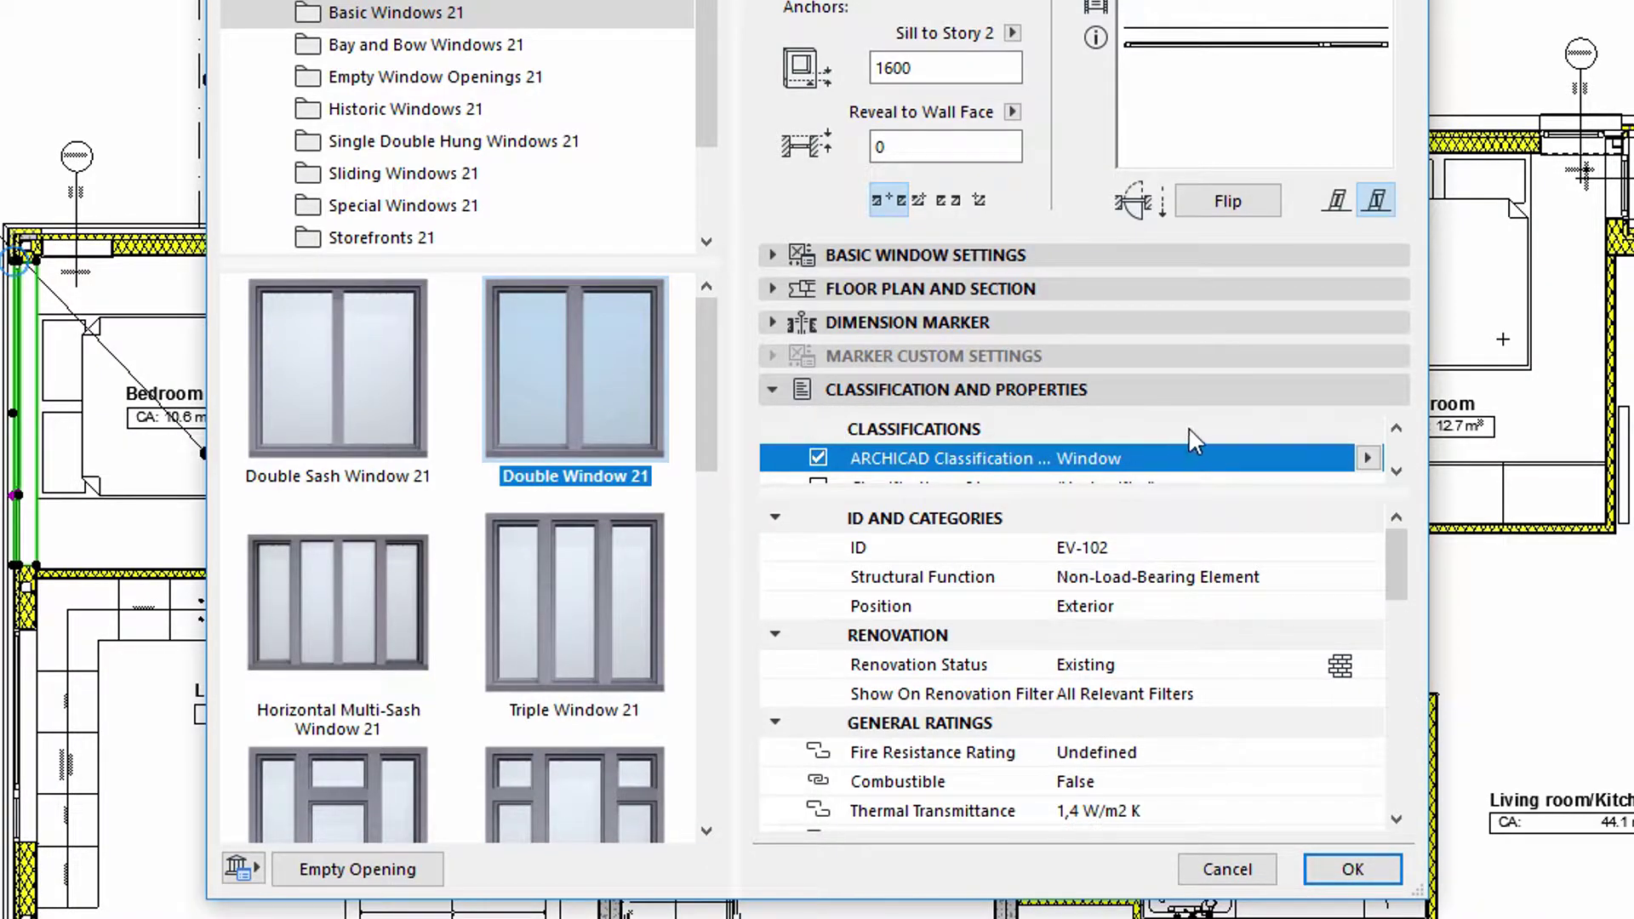
{"action": "left_click", "coordinate": [1396, 470]}
{"action": "left_click", "coordinate": [1396, 471]}
{"action": "left_click", "coordinate": [1396, 471]}
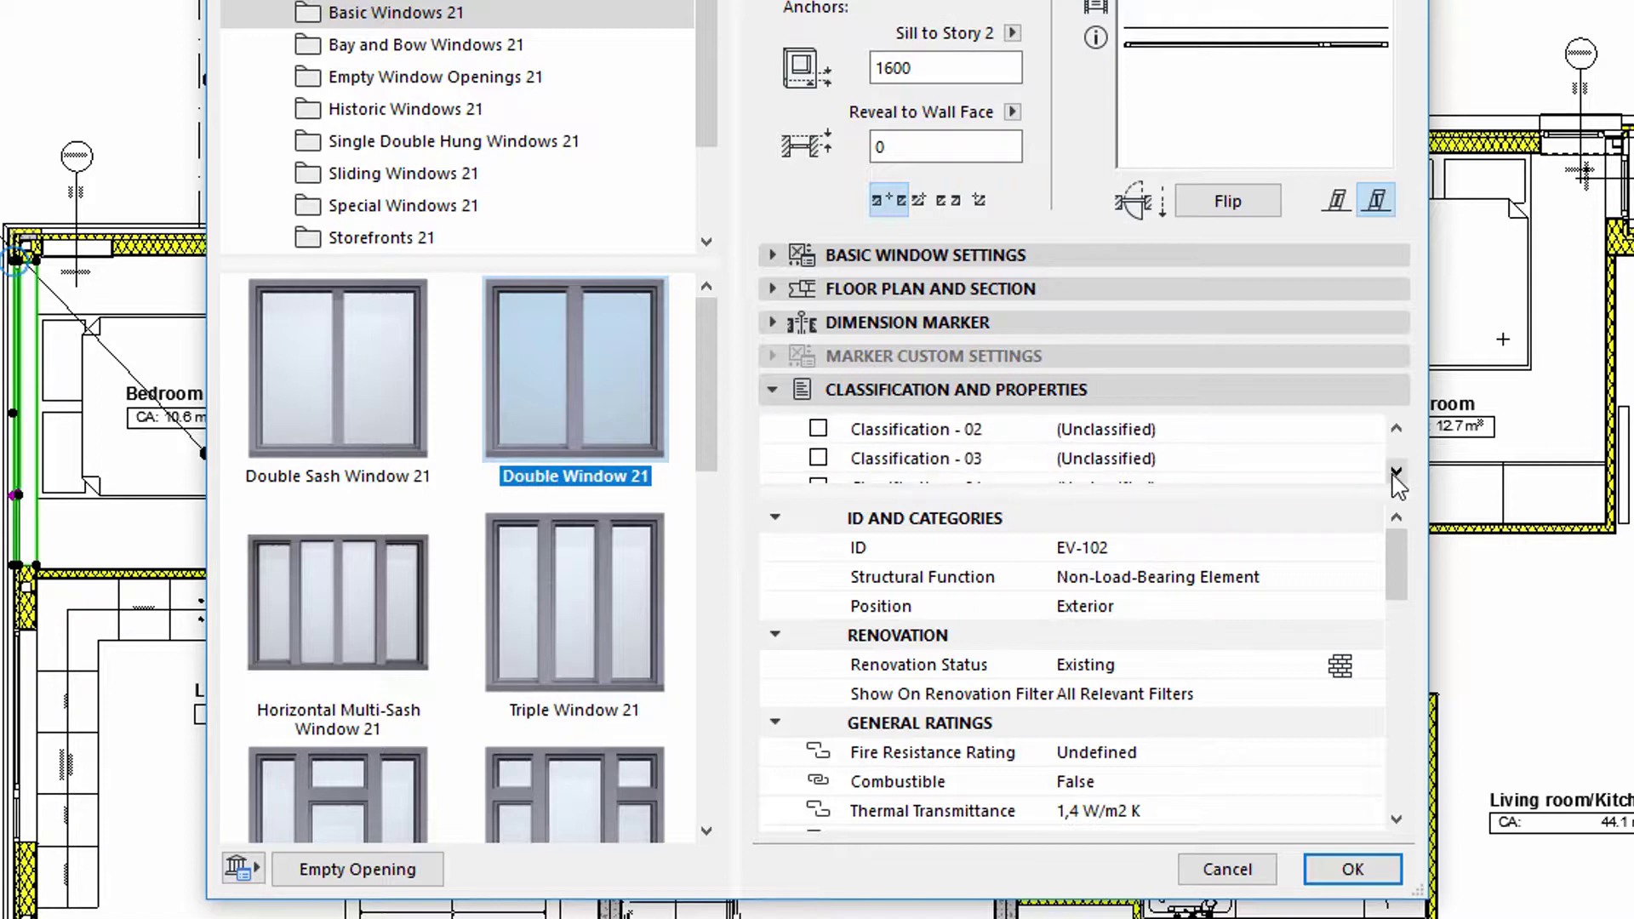
{"action": "left_click", "coordinate": [1397, 471]}
{"action": "left_click", "coordinate": [1396, 471]}
{"action": "left_click", "coordinate": [1396, 471]}
{"action": "left_click", "coordinate": [1396, 470]}
{"action": "scroll", "coordinate": [1401, 451], "scroll_direction": "up", "scroll_amount": 5}
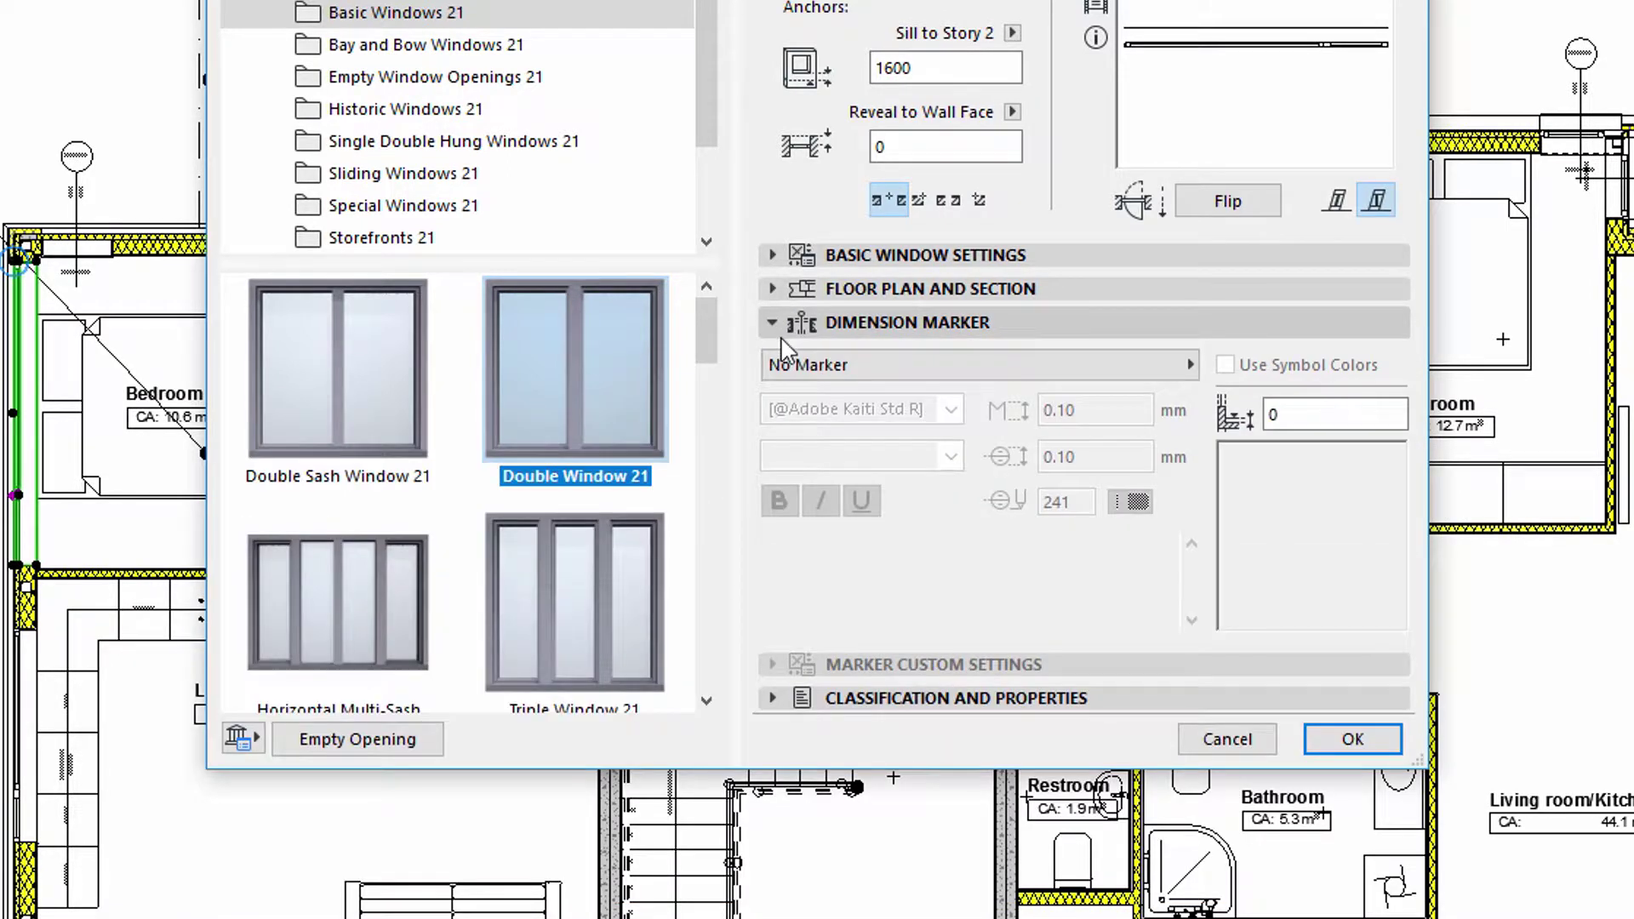
{"action": "left_click", "coordinate": [804, 364]}
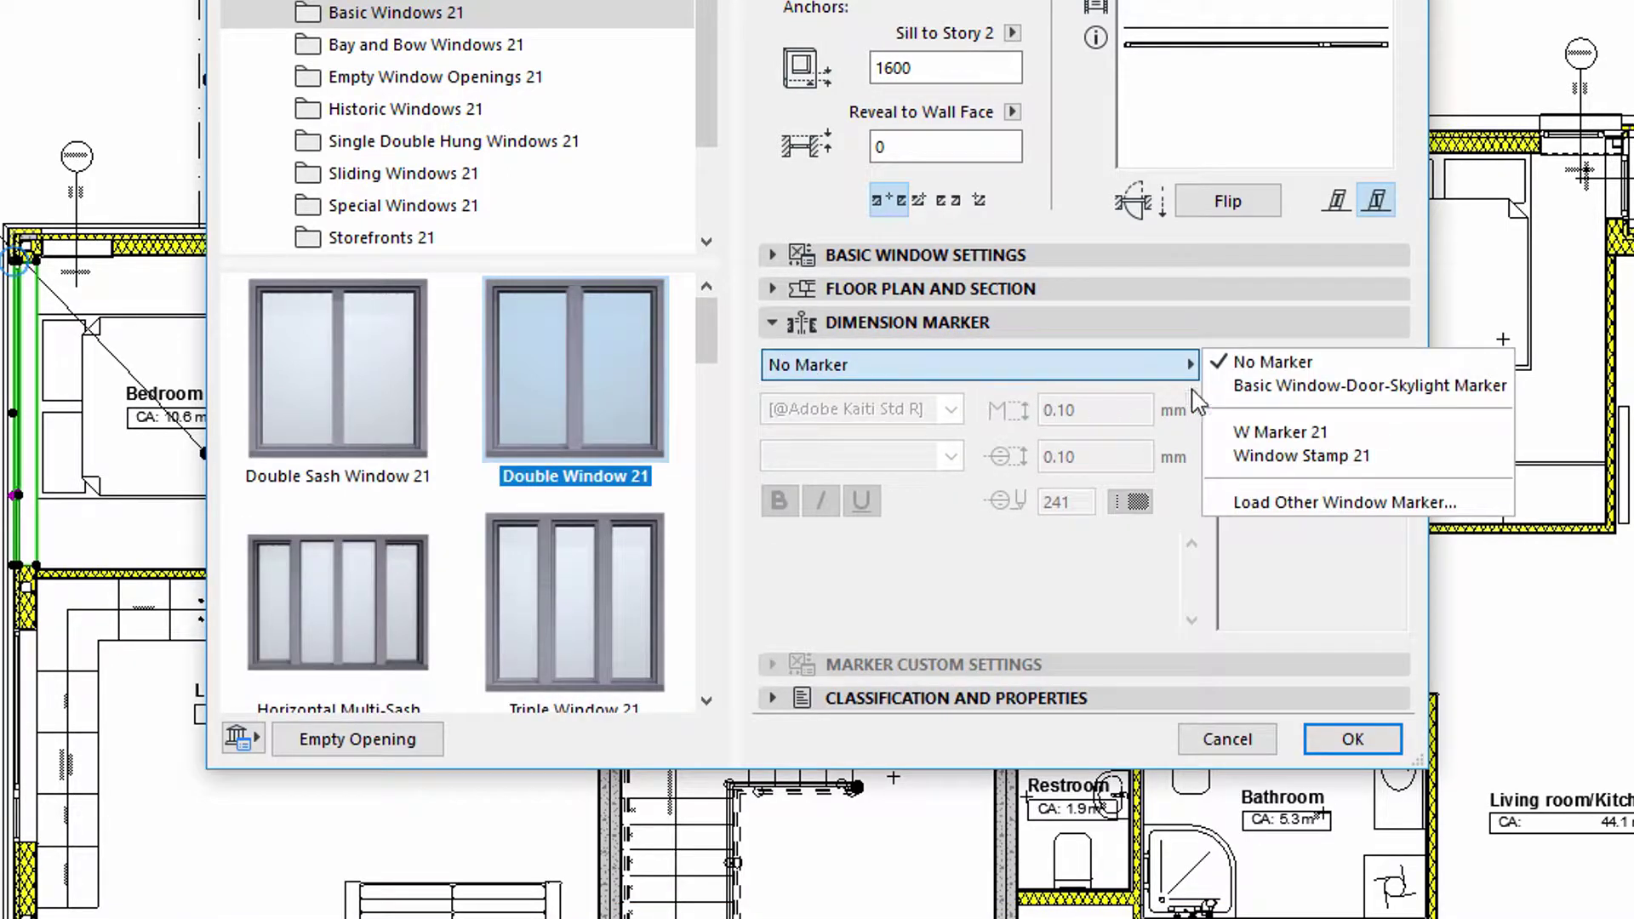
{"action": "left_click", "coordinate": [1266, 455]}
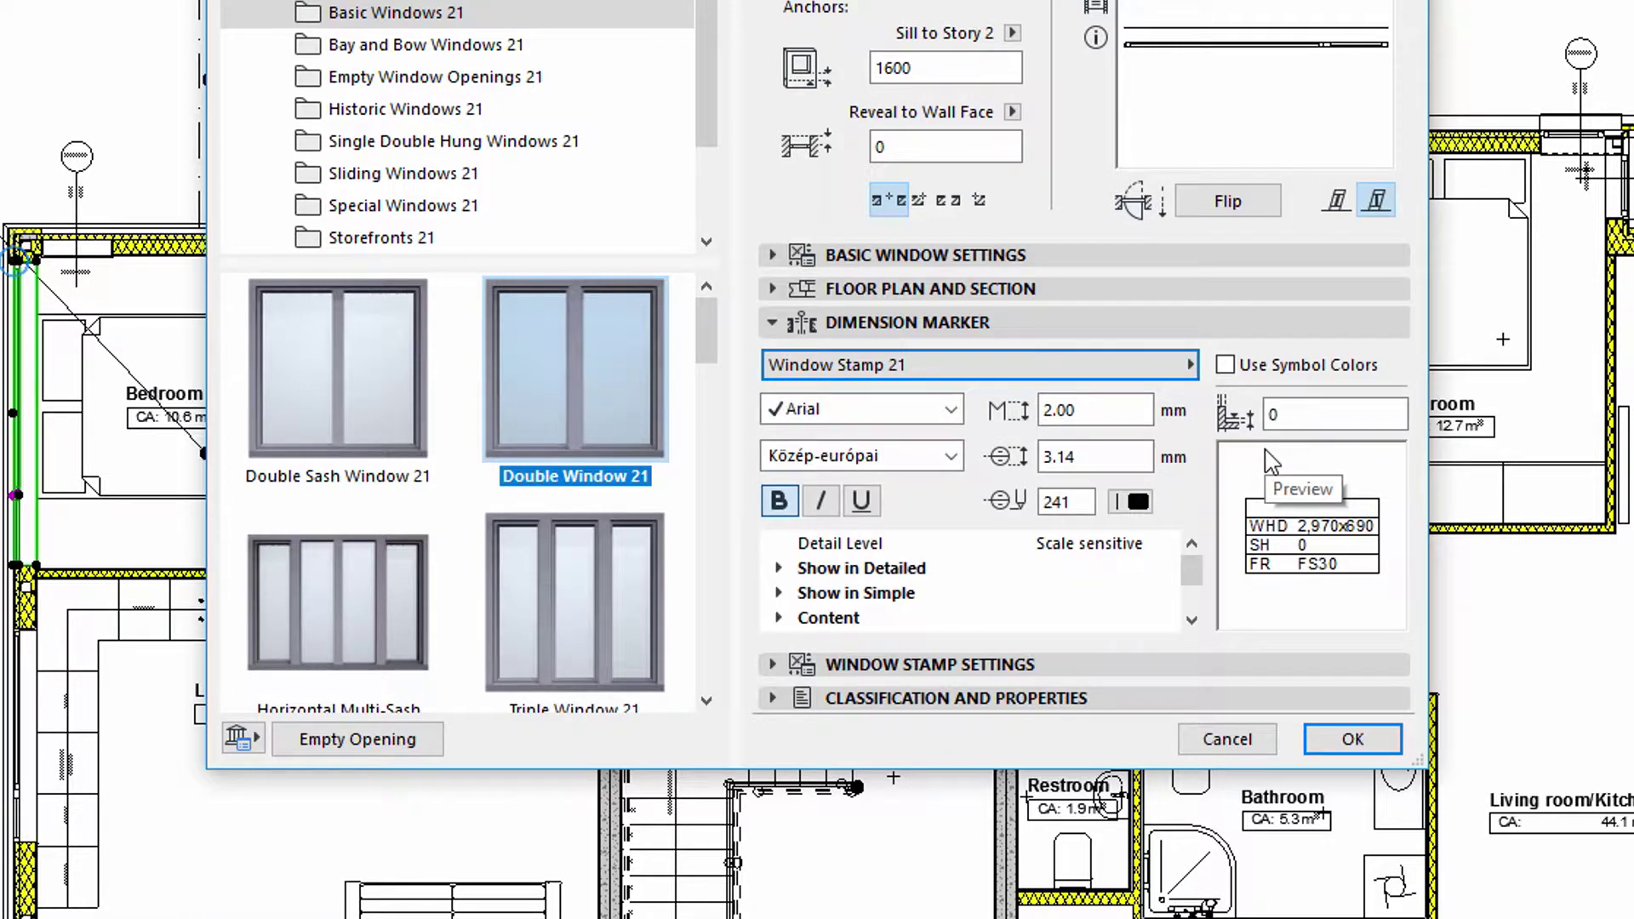
{"action": "left_click", "coordinate": [776, 325]}
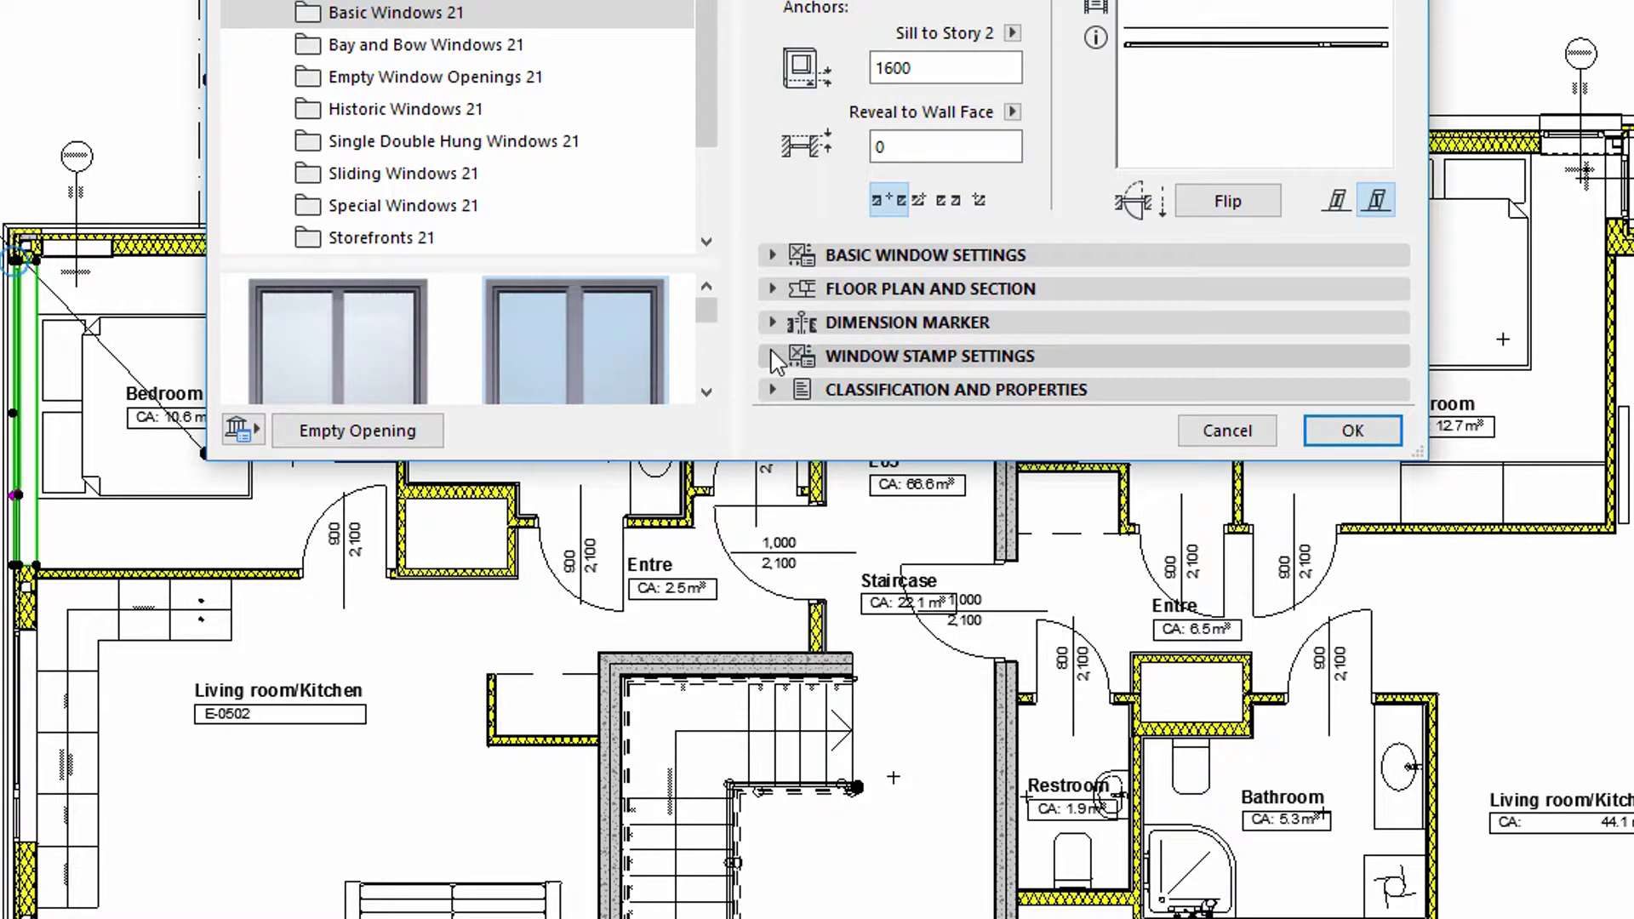
- Remove Fire Rating and Sill Height from the small-scale window stamp content
{"action": "left_click", "coordinate": [775, 358]}
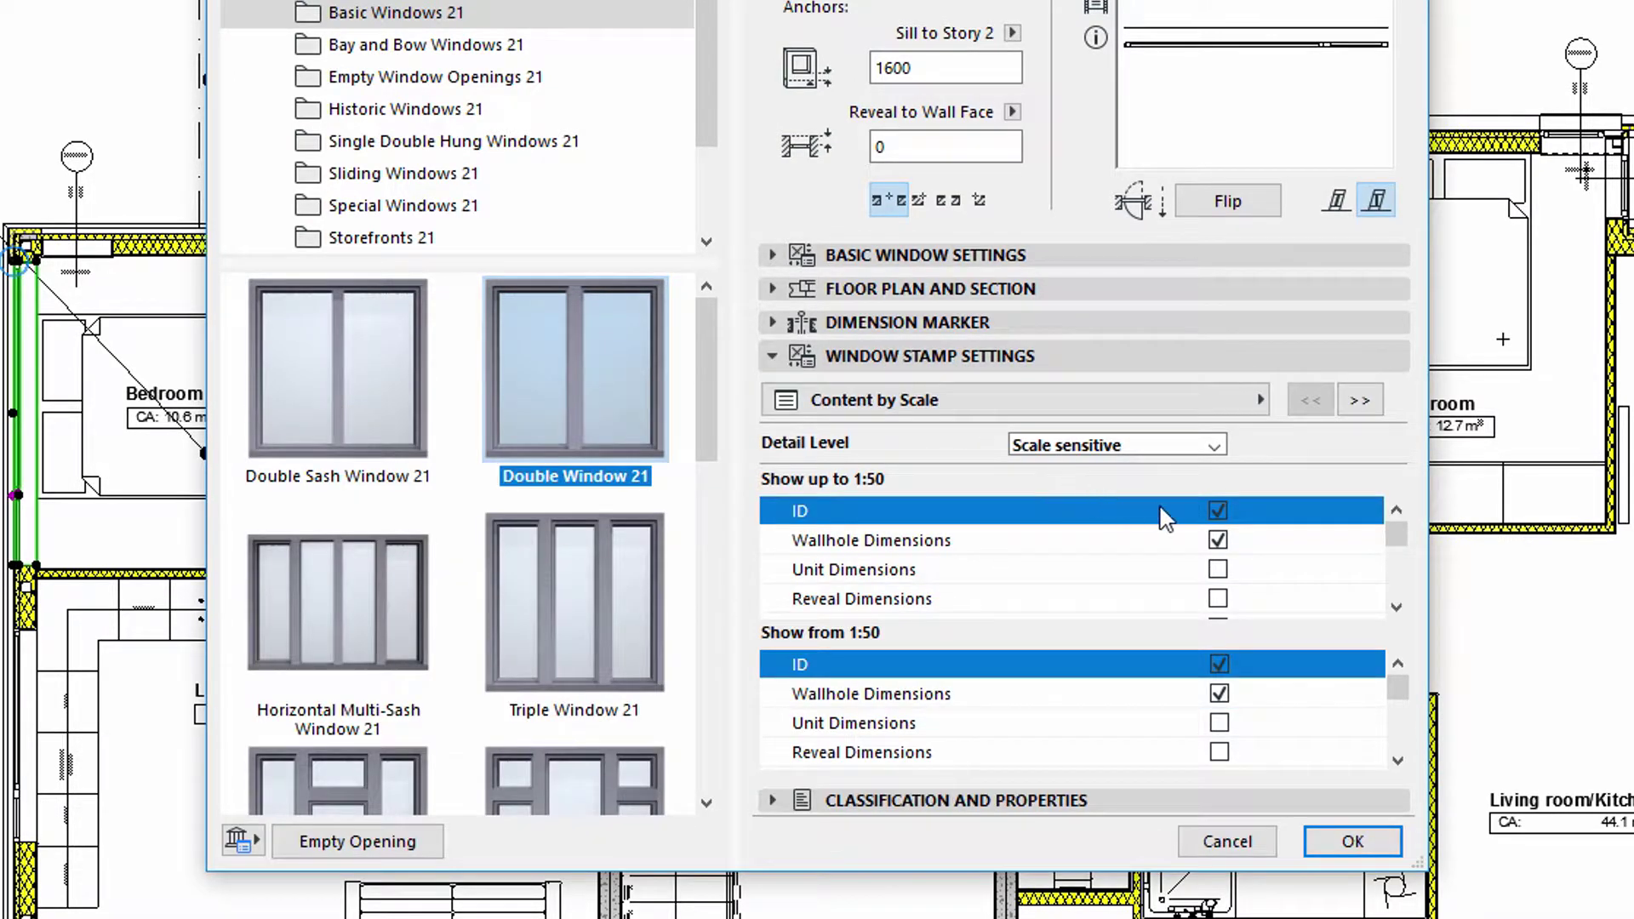
{"action": "left_click", "coordinate": [1397, 535]}
{"action": "left_click_drag", "start_coordinate": [1402, 538], "coordinate": [1397, 608]}
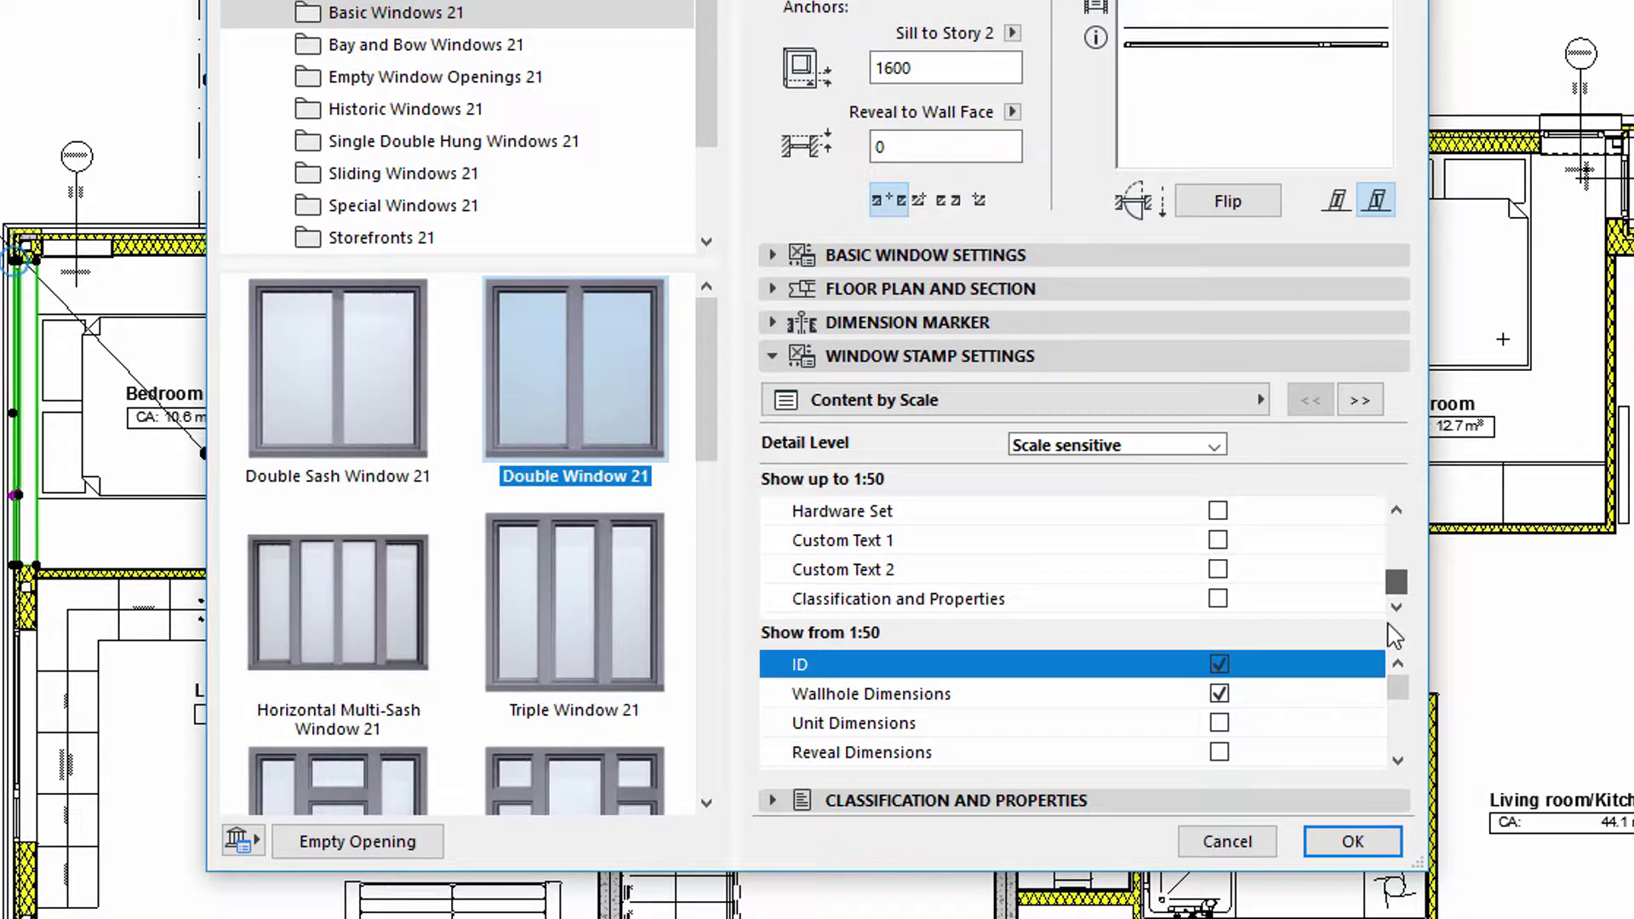
{"action": "left_click_drag", "start_coordinate": [1397, 587], "coordinate": [1397, 556]}
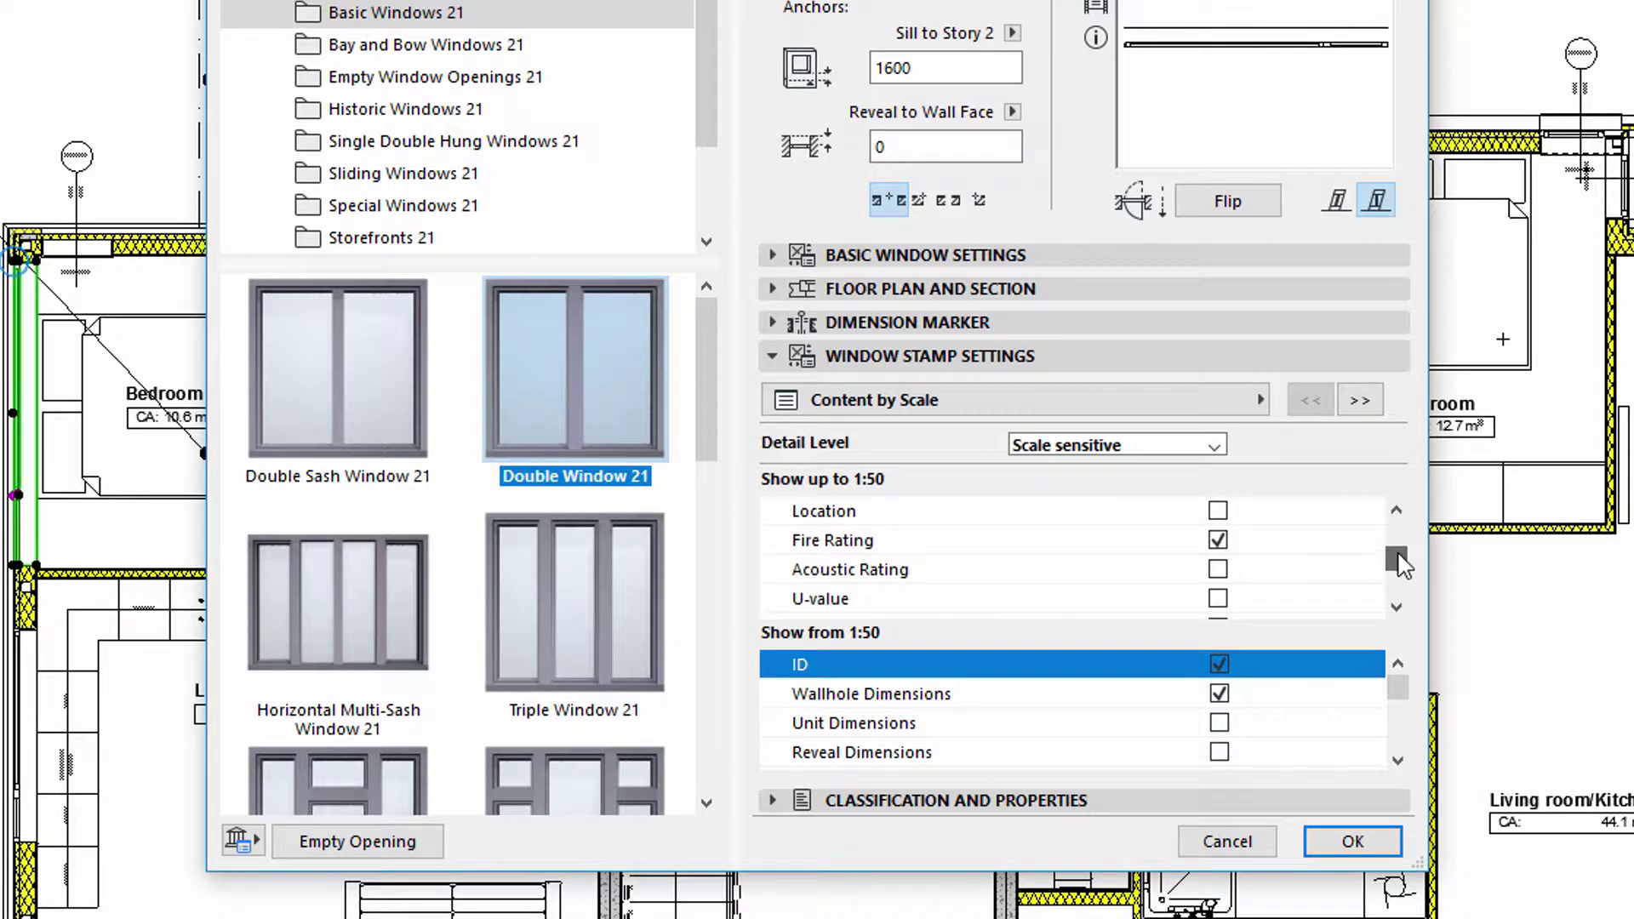
{"action": "left_click", "coordinate": [1219, 546]}
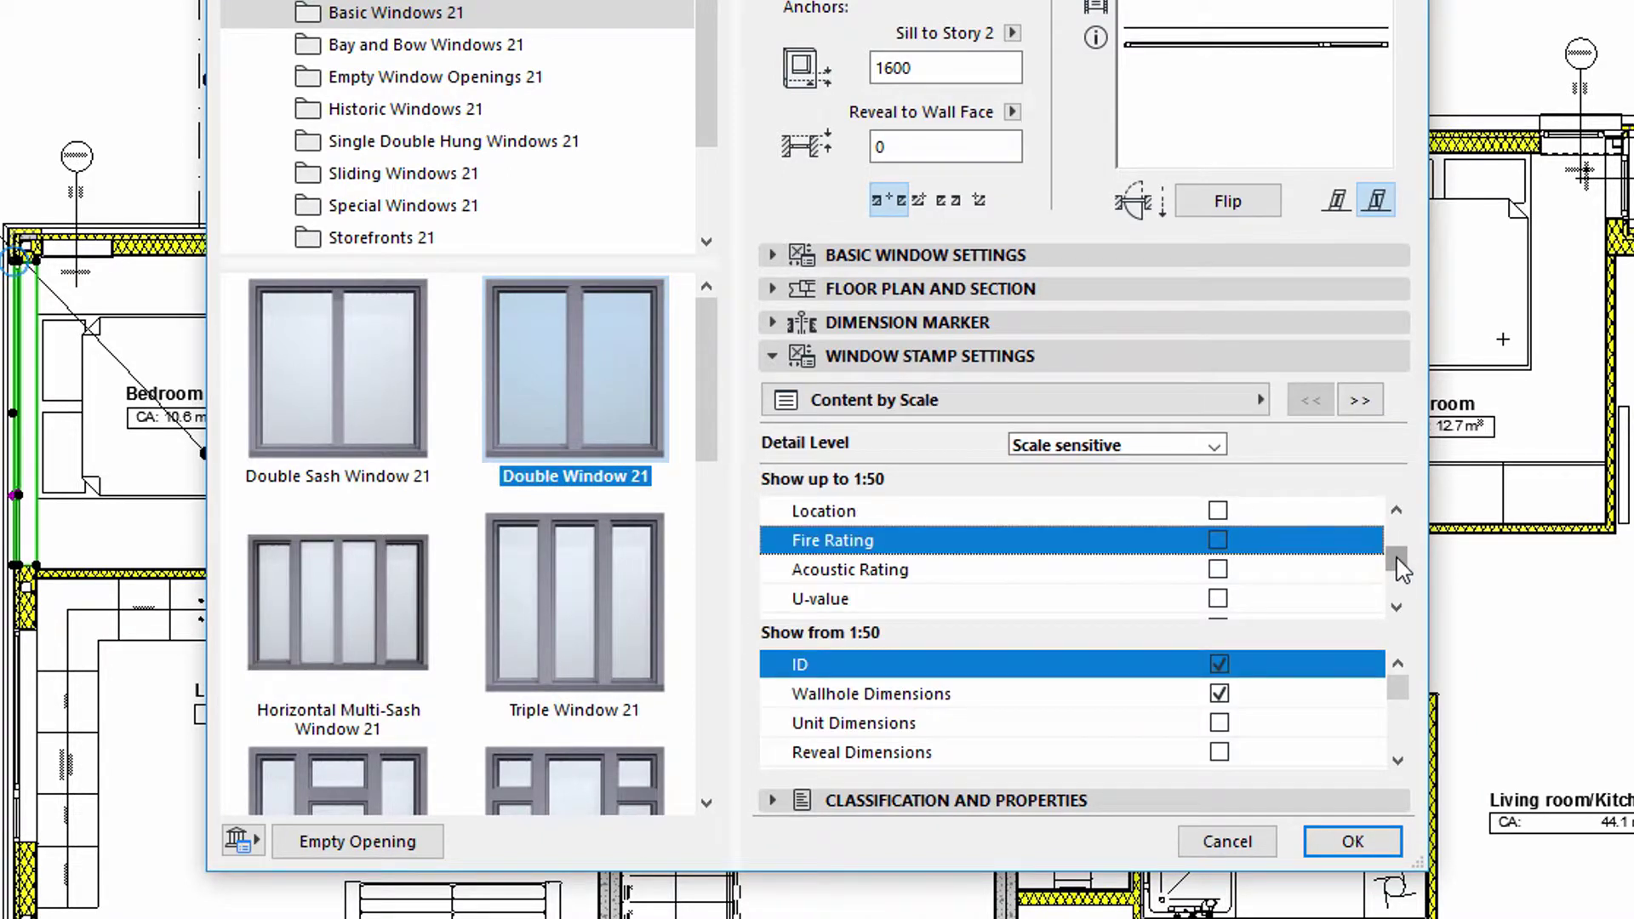
{"action": "left_click_drag", "start_coordinate": [1397, 560], "coordinate": [1399, 554]}
{"action": "left_click", "coordinate": [1219, 568]}
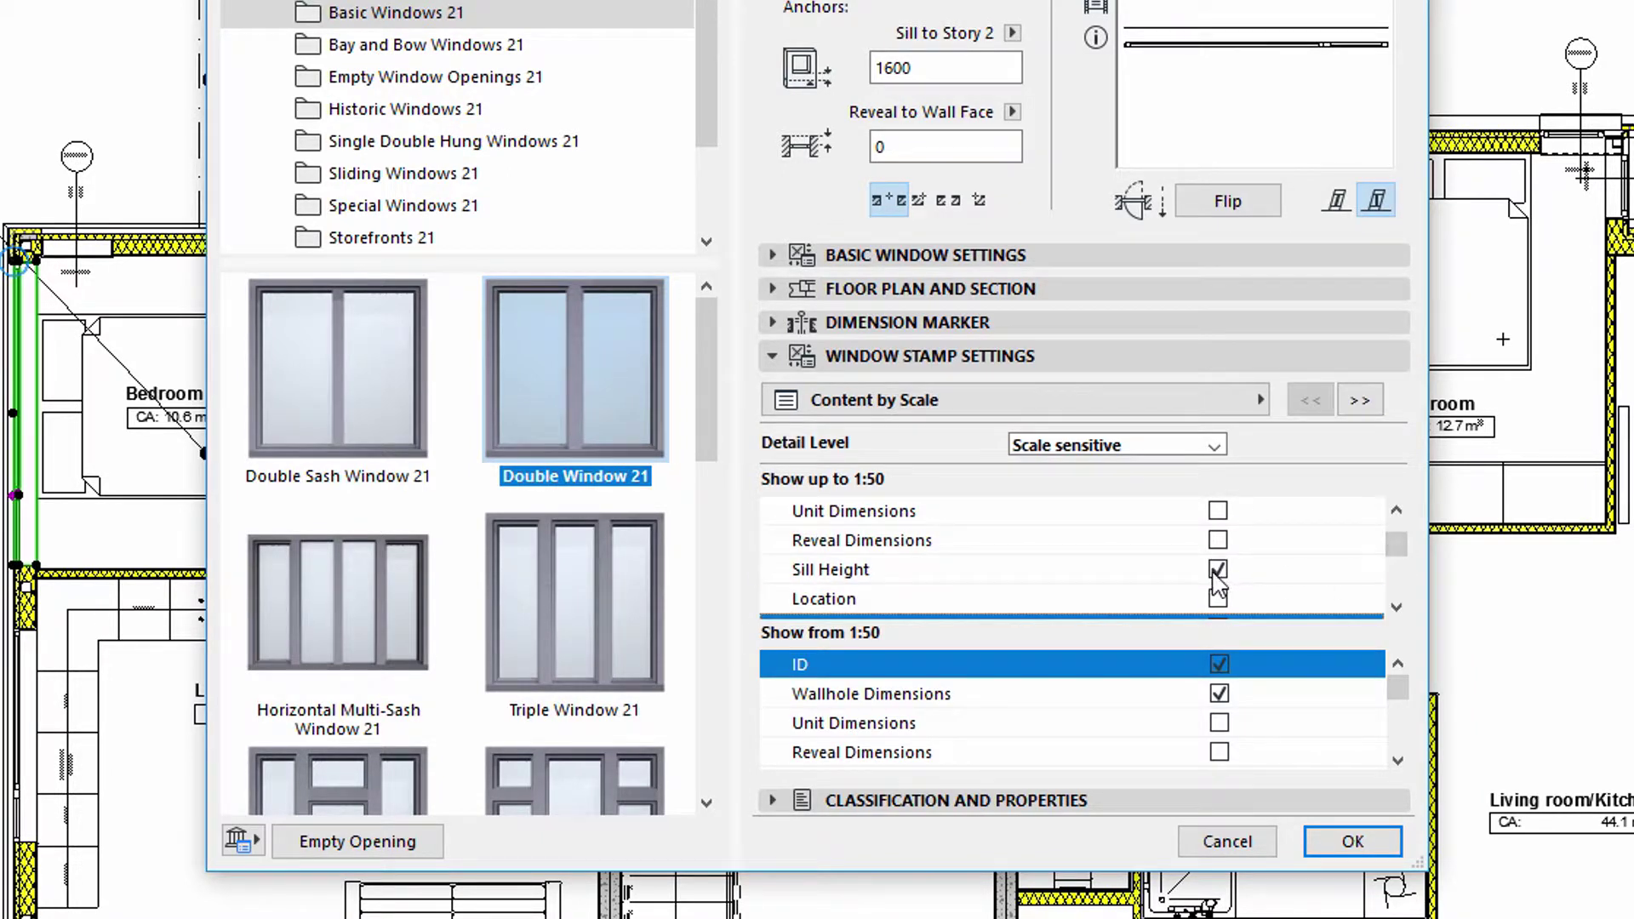
- Add Classification and Properties to both scale ranges and page through to its row setup
{"action": "left_click_drag", "start_coordinate": [1396, 549], "coordinate": [1397, 600]}
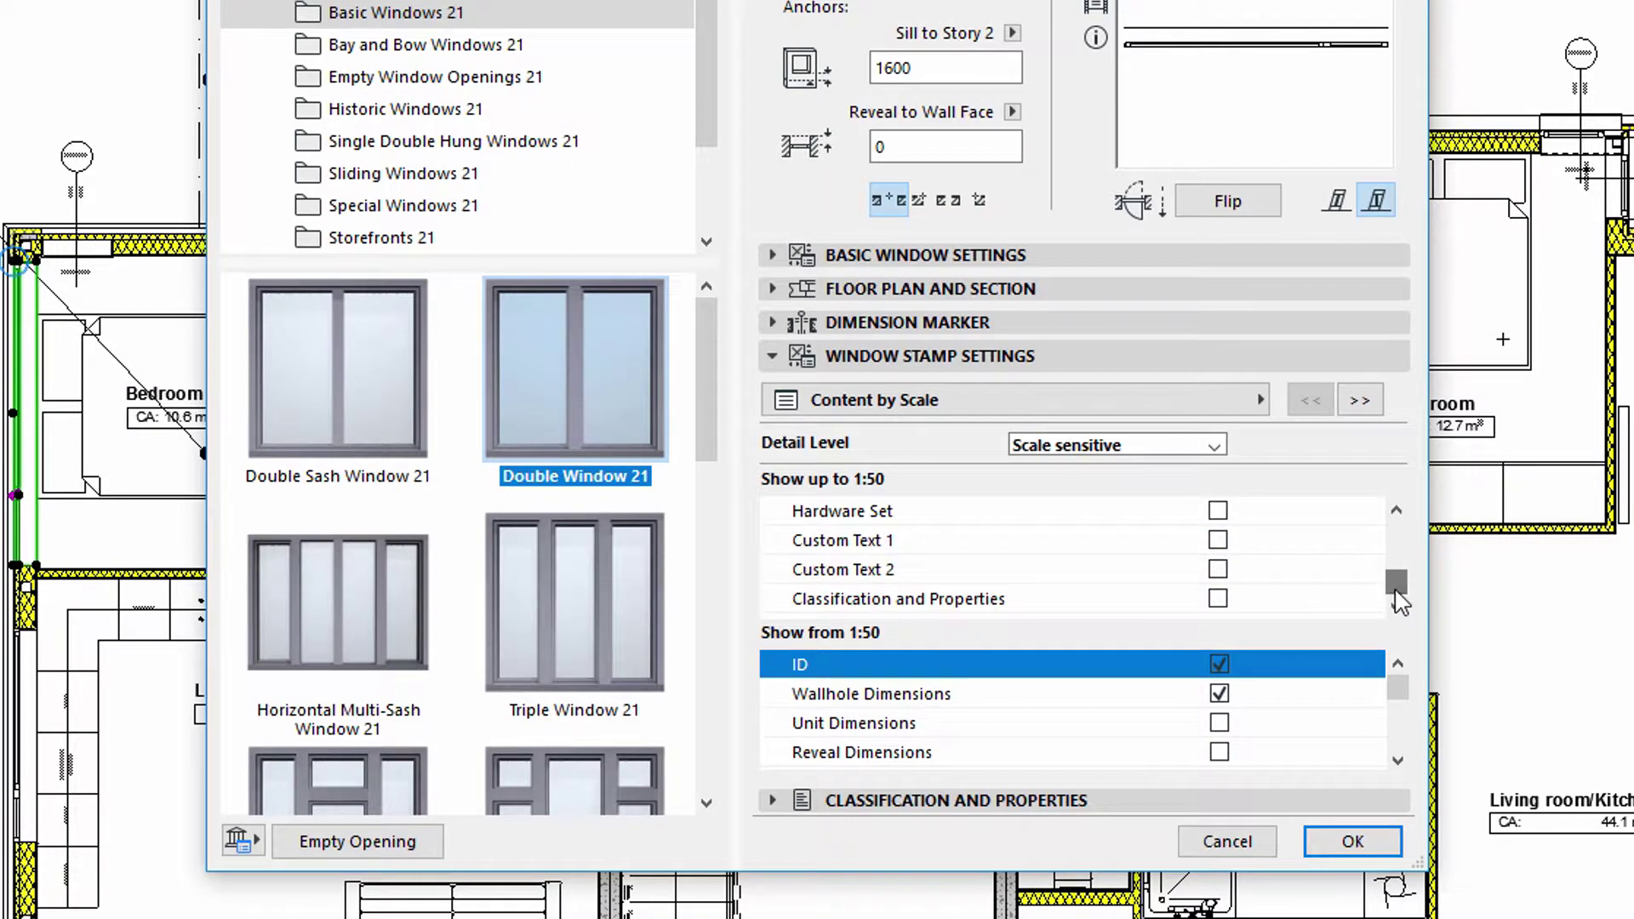
{"action": "left_click", "coordinate": [1218, 599]}
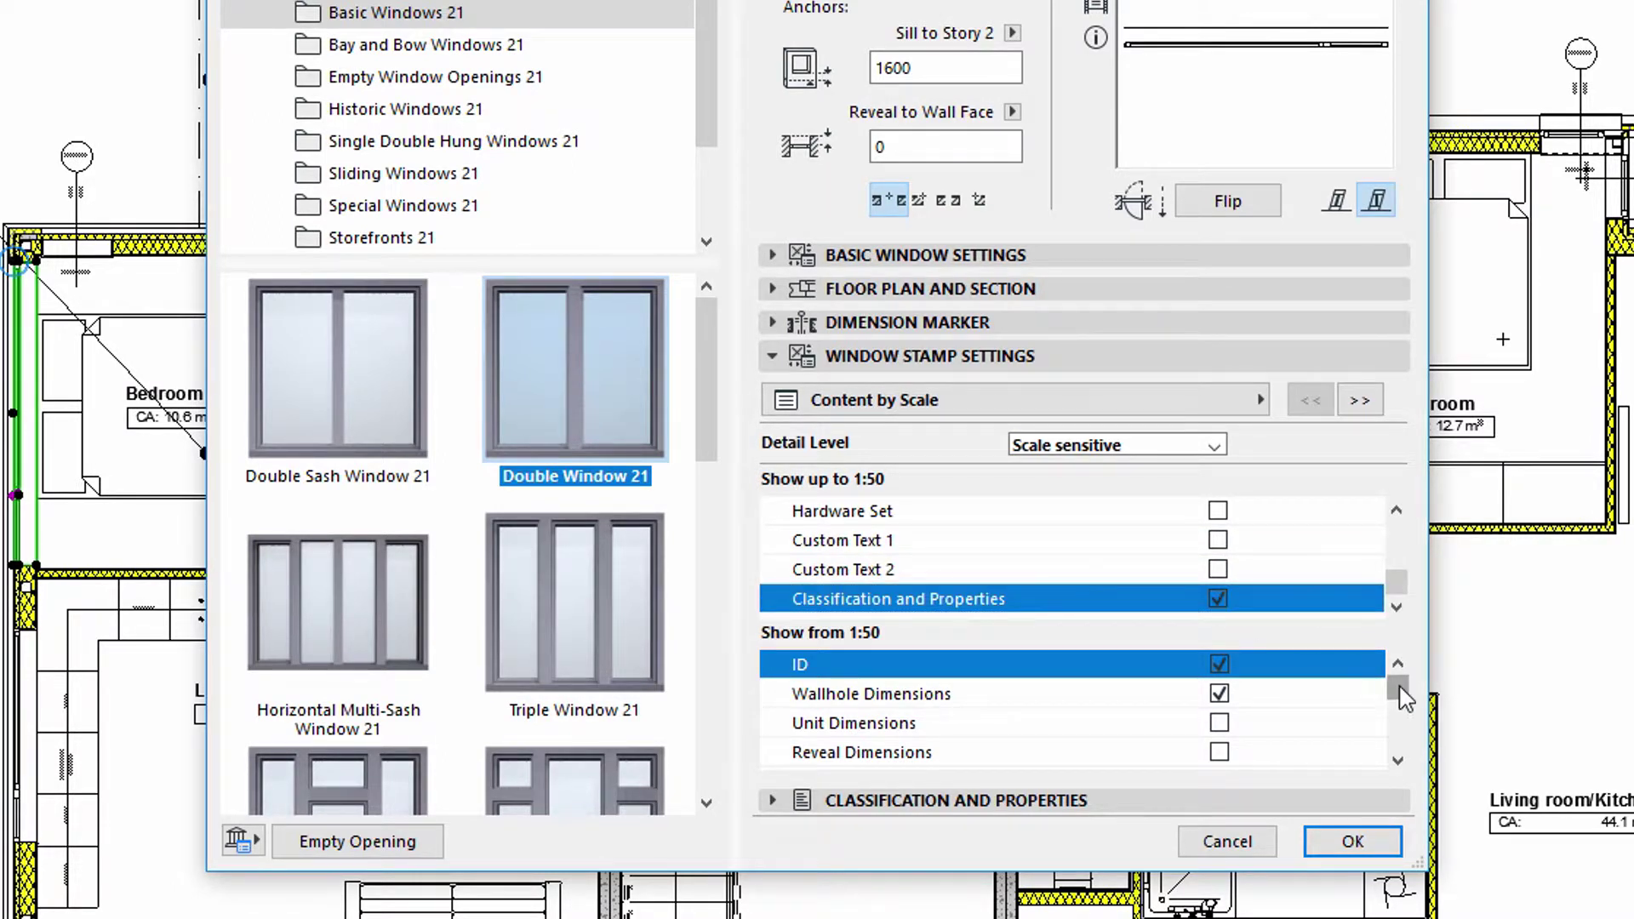
{"action": "left_click_drag", "start_coordinate": [1400, 690], "coordinate": [1400, 740]}
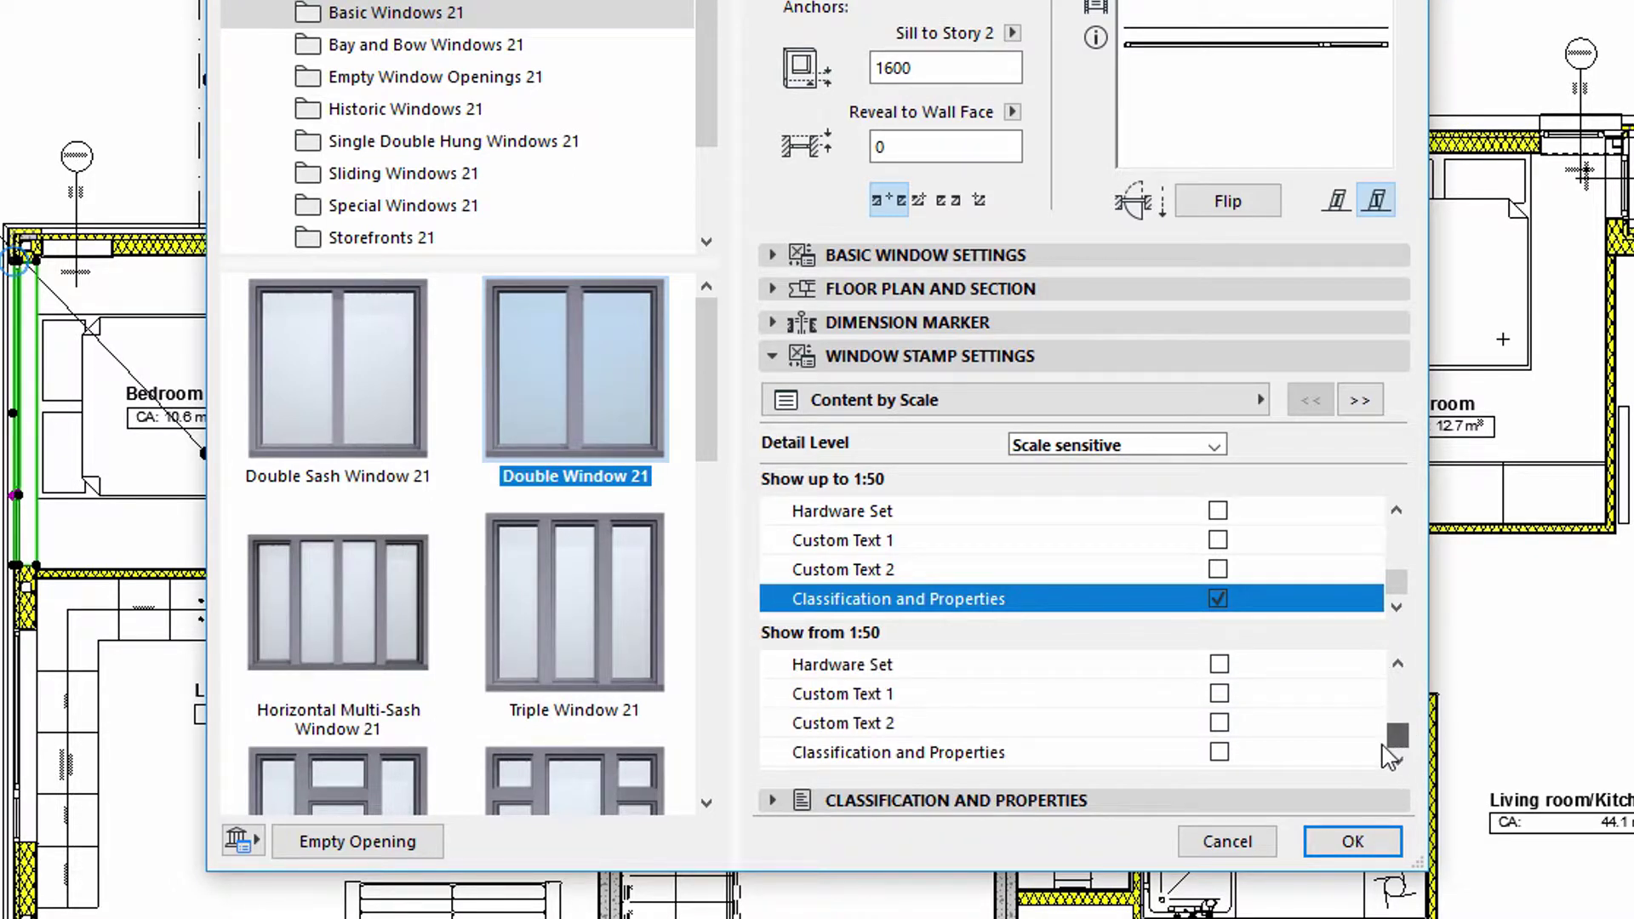
{"action": "left_click", "coordinate": [1220, 753]}
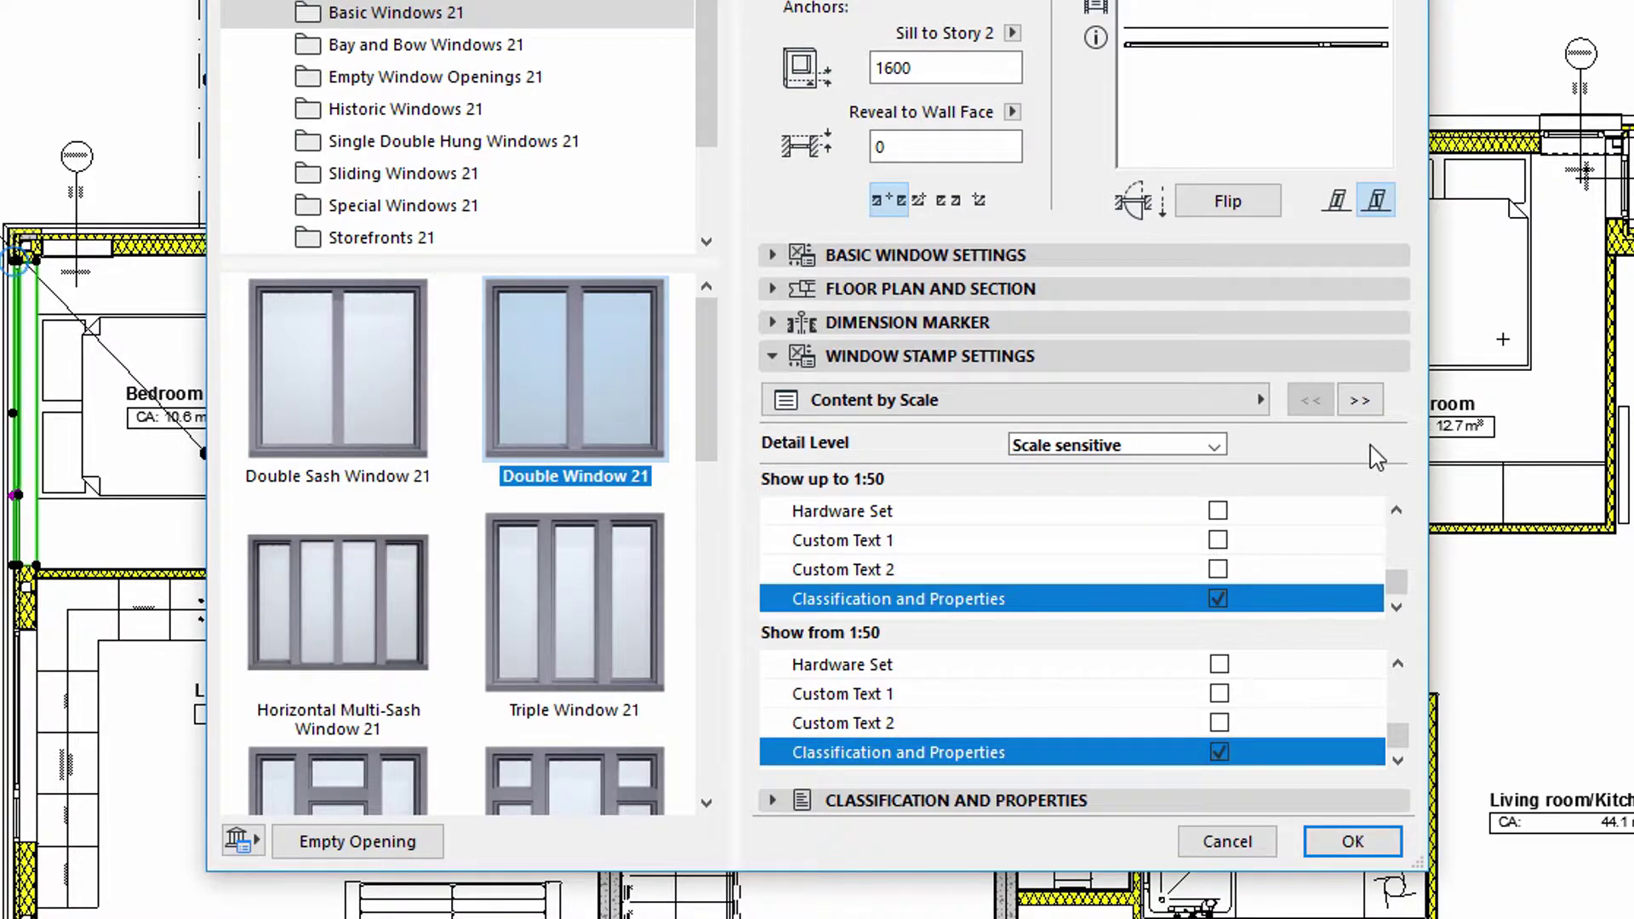
{"action": "left_click", "coordinate": [1360, 400]}
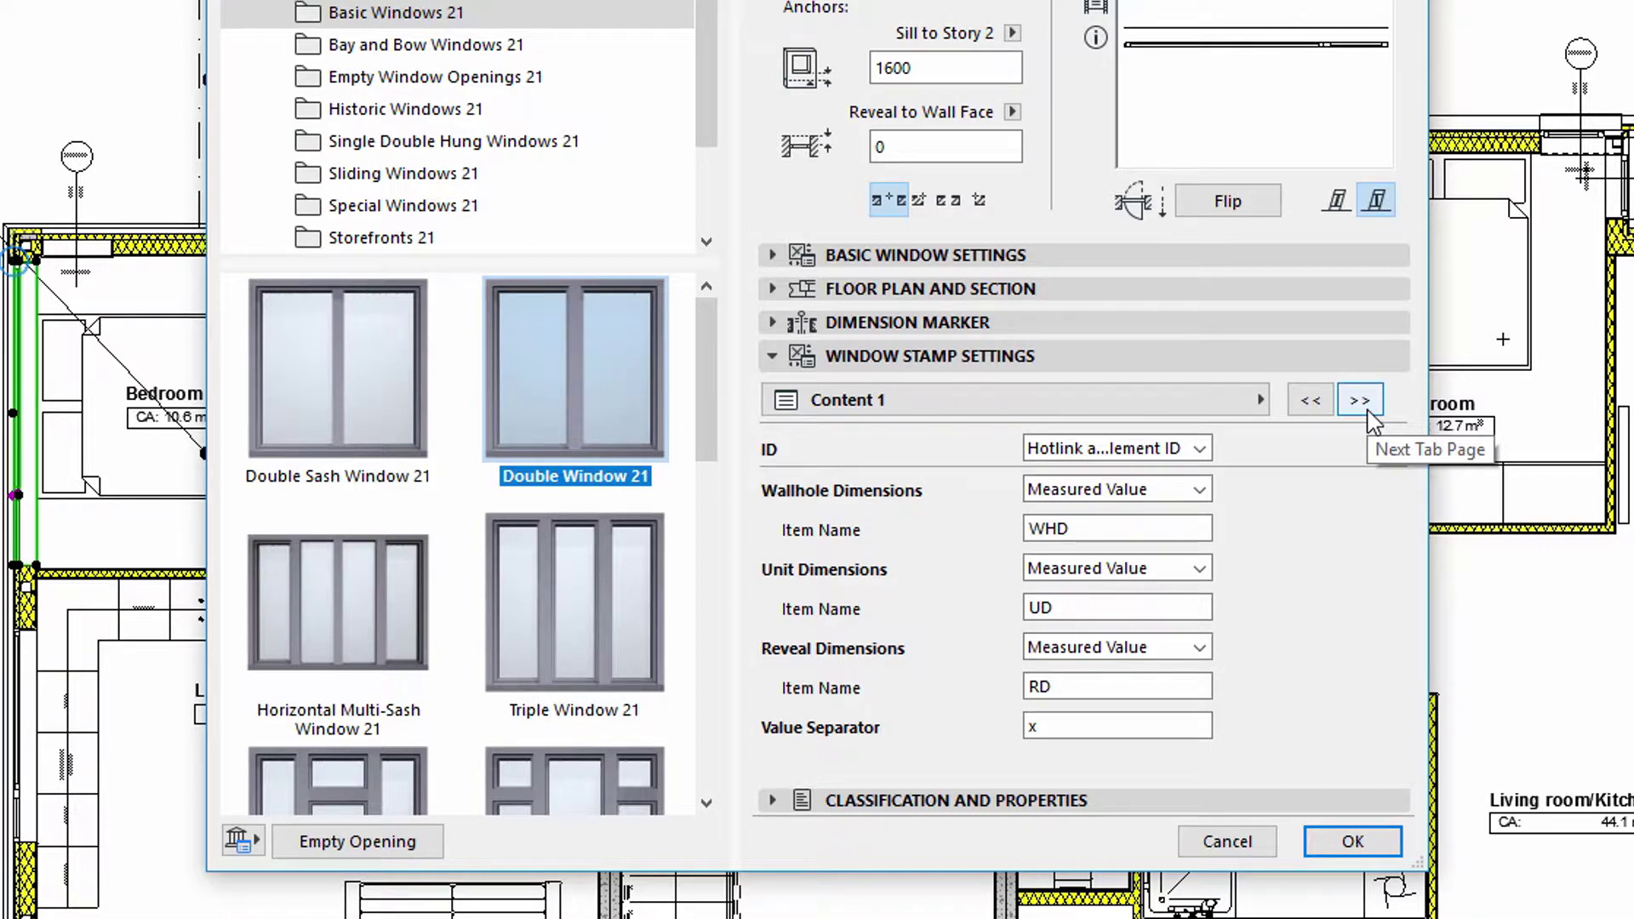
{"action": "left_click", "coordinate": [1360, 400]}
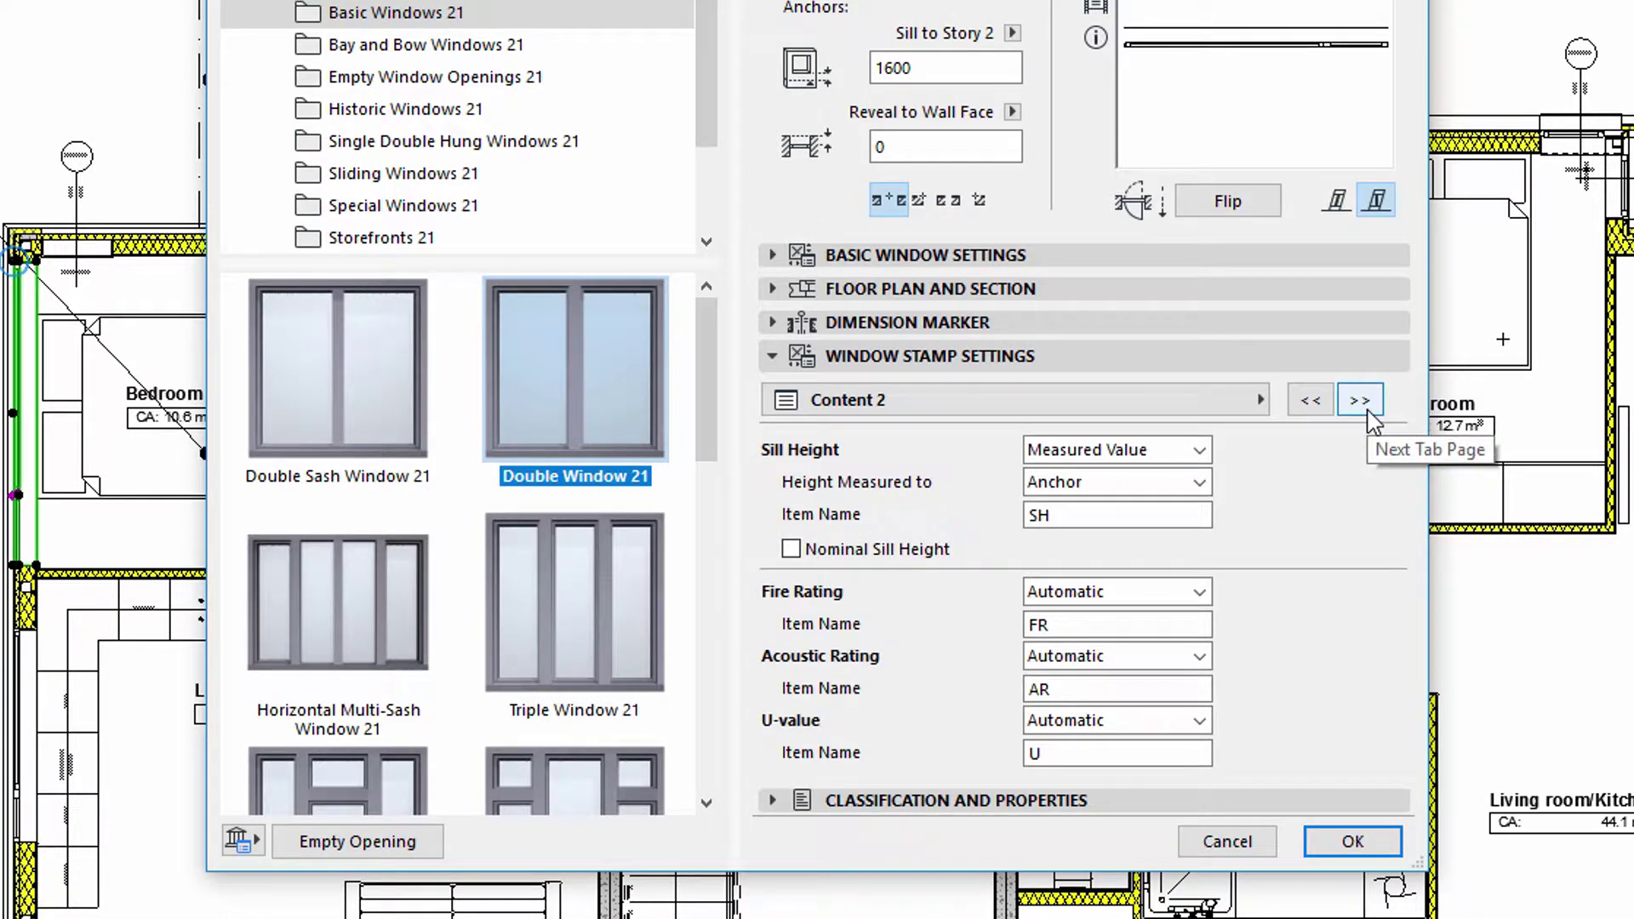
{"action": "left_click", "coordinate": [1369, 410]}
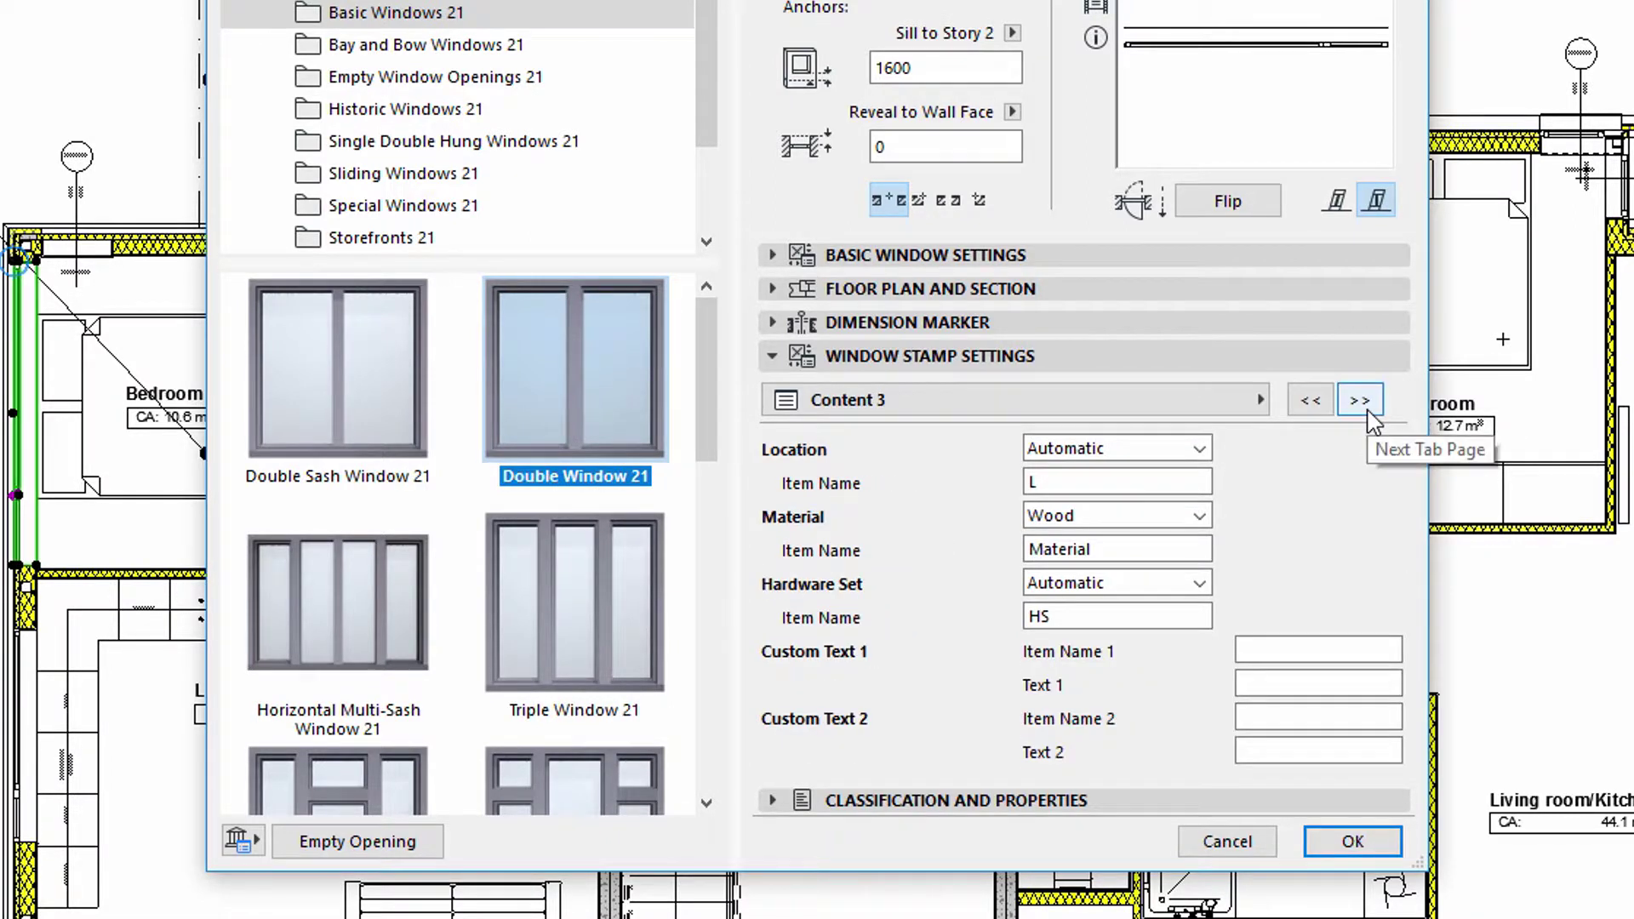
{"action": "left_click", "coordinate": [1369, 410]}
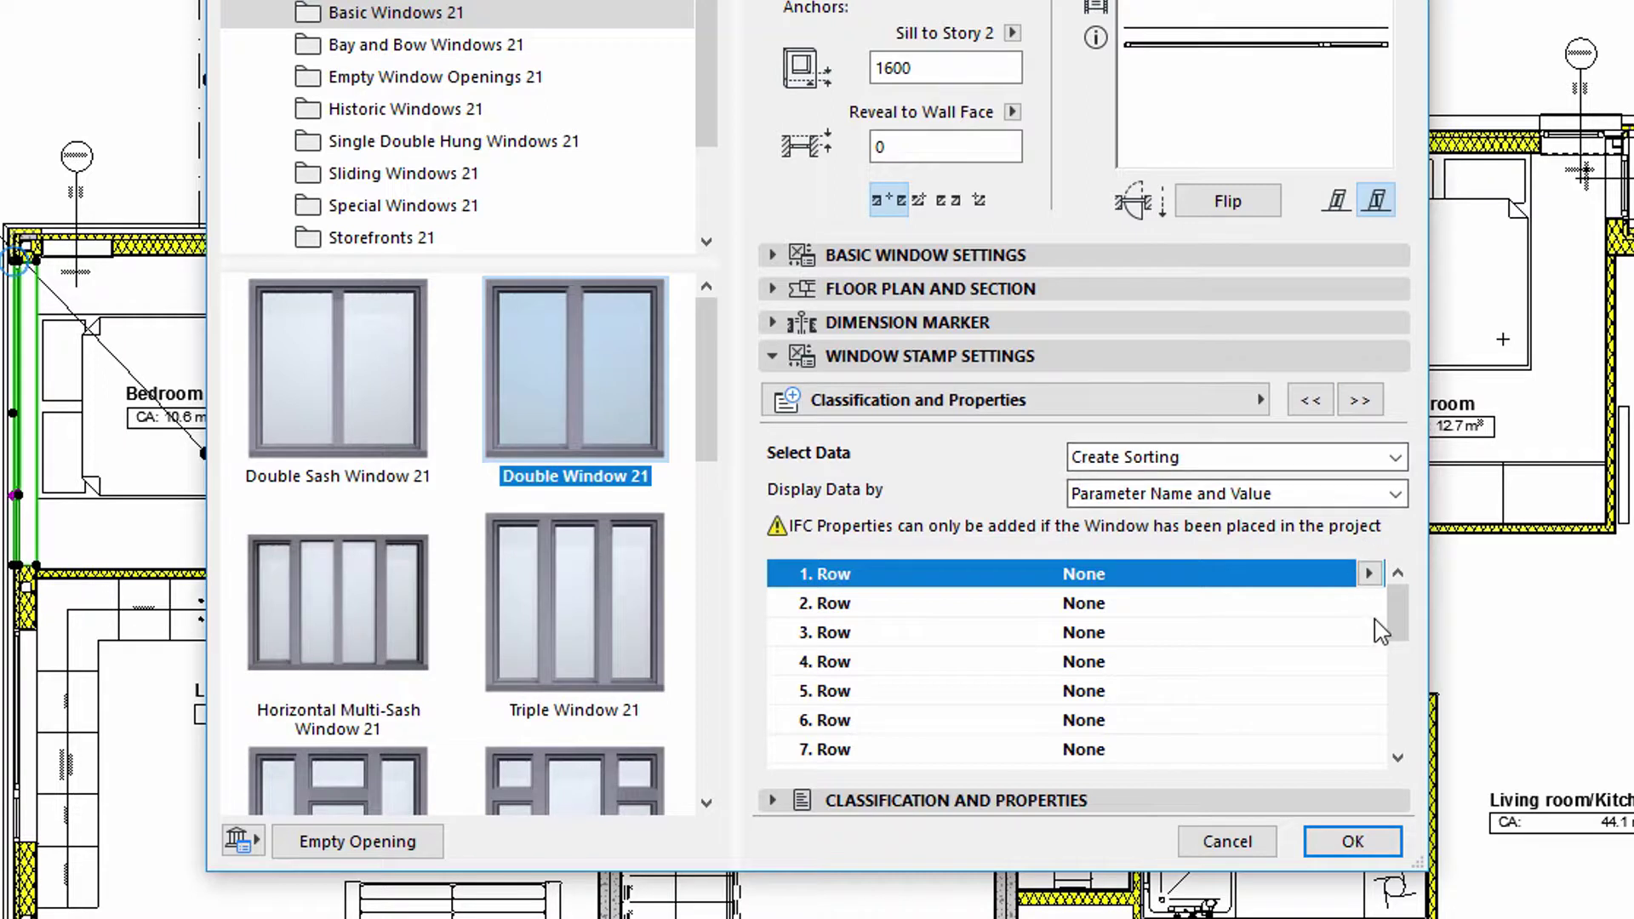
- Set stamp rows 1 and 2 to ARCHICAD Classification - 21 and Thermal Transmittance
{"action": "left_click", "coordinate": [1406, 632]}
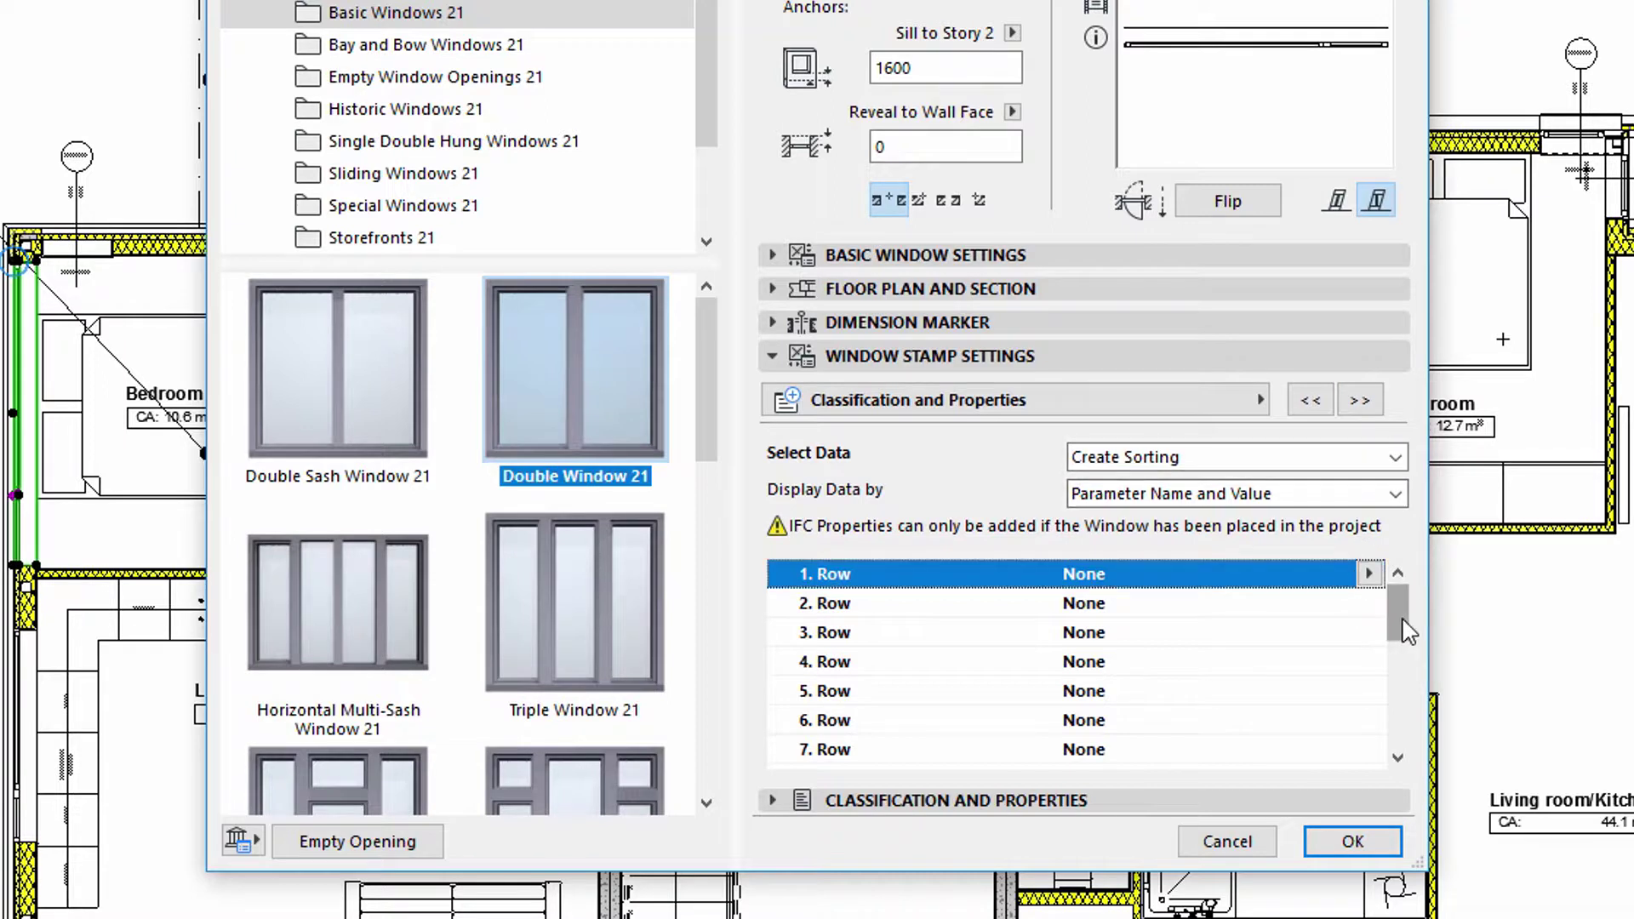
{"action": "left_click", "coordinate": [1370, 576]}
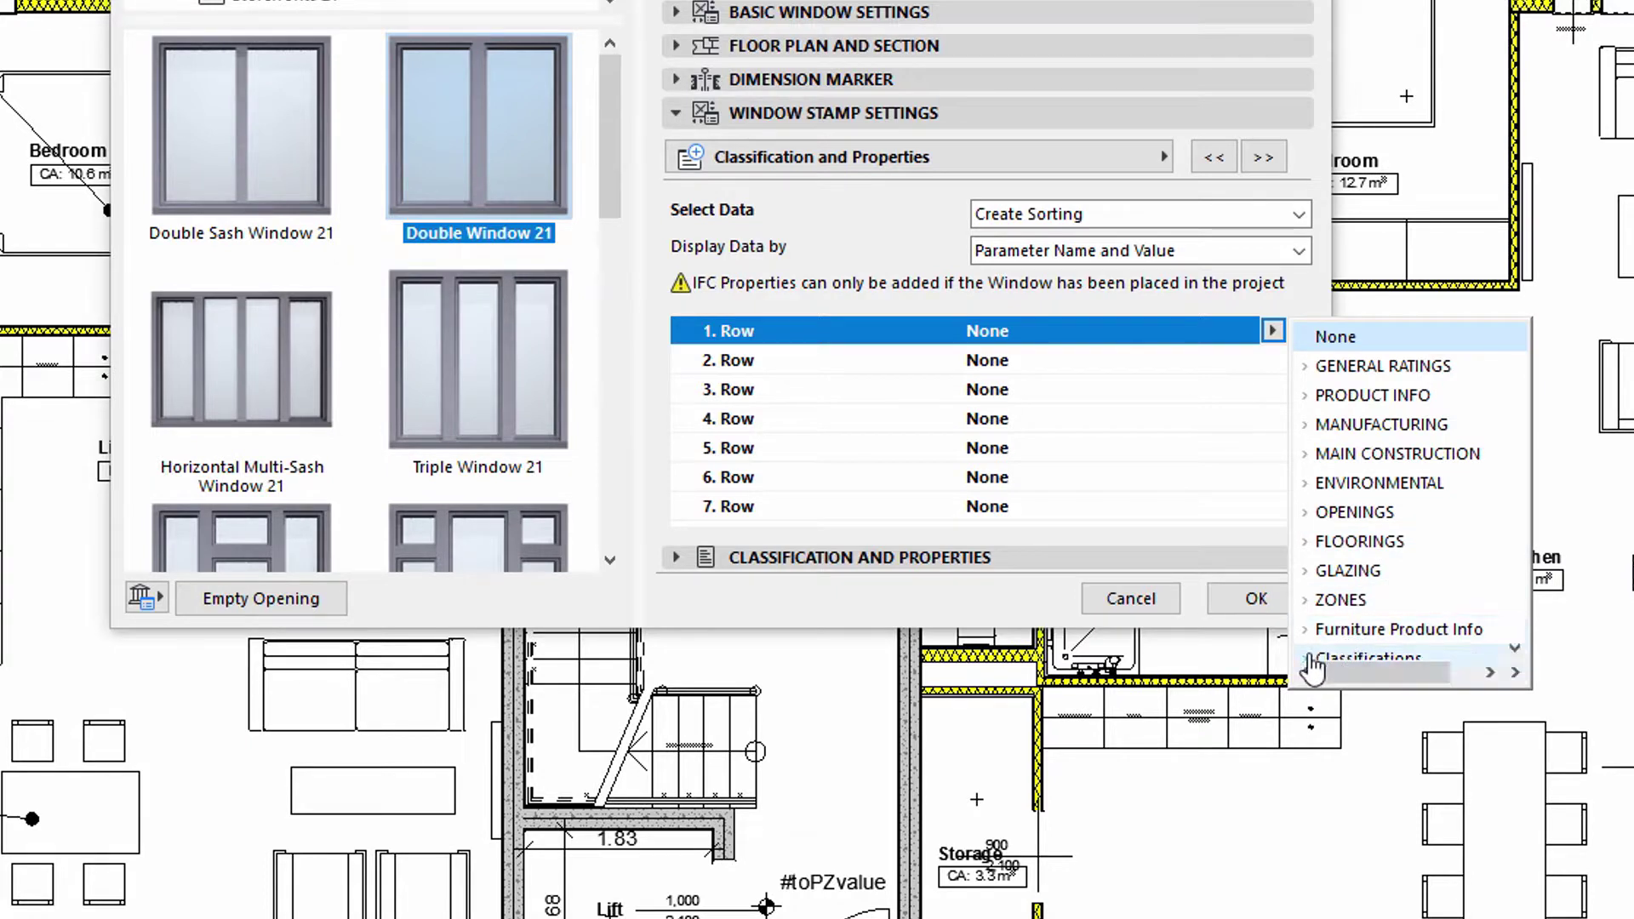
{"action": "left_click", "coordinate": [1350, 656]}
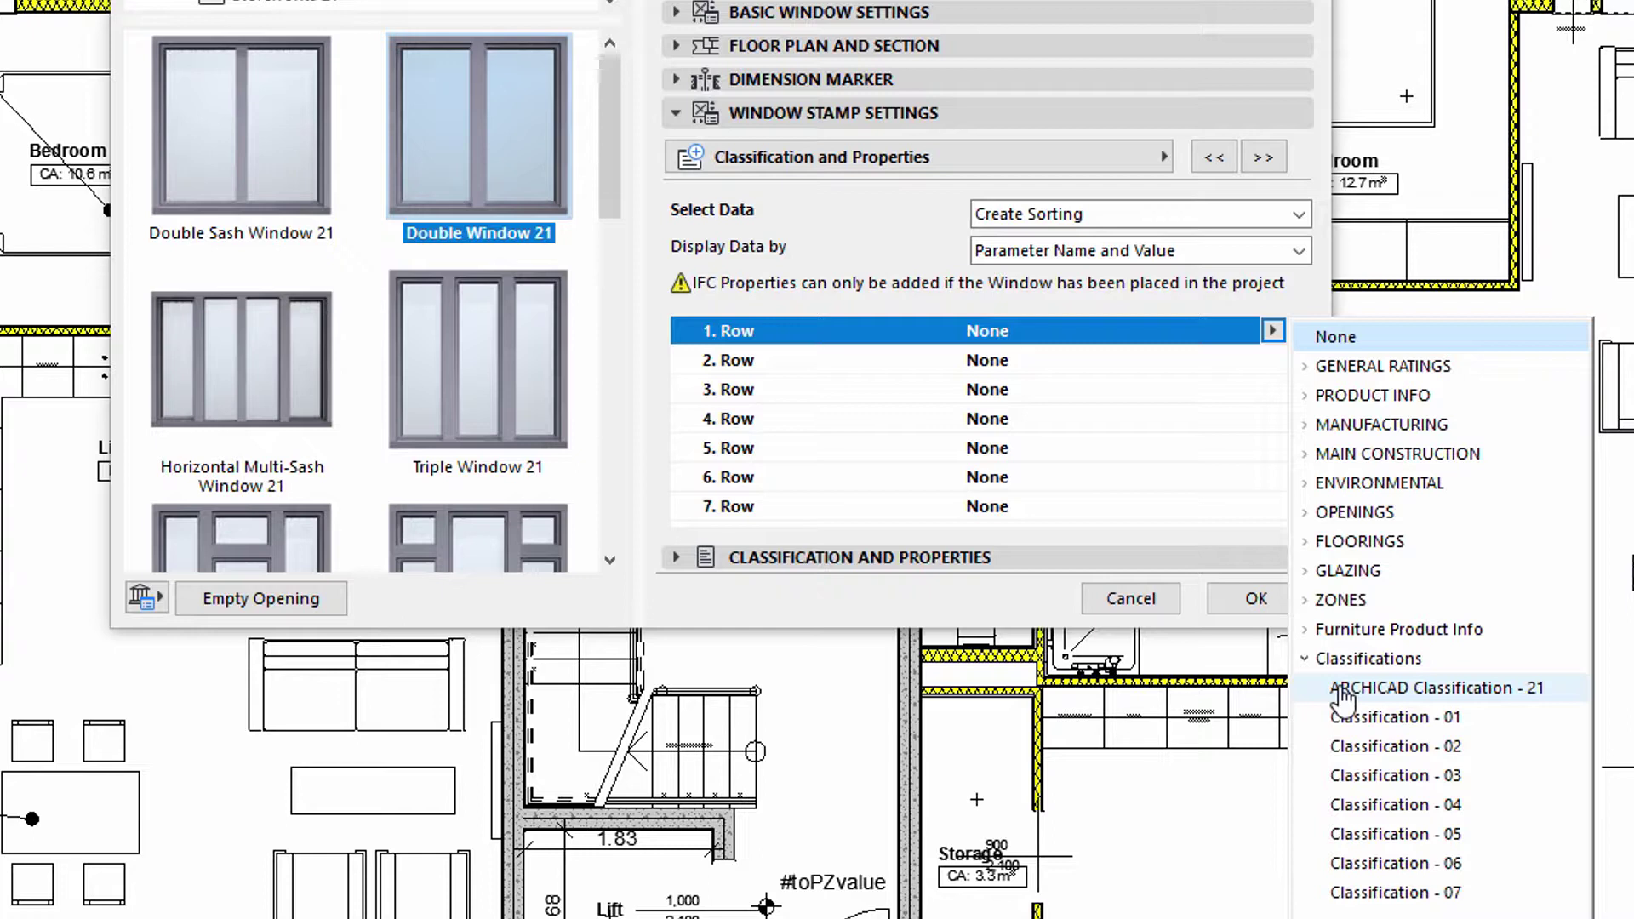
{"action": "left_click", "coordinate": [1343, 690]}
{"action": "left_click", "coordinate": [1192, 364]}
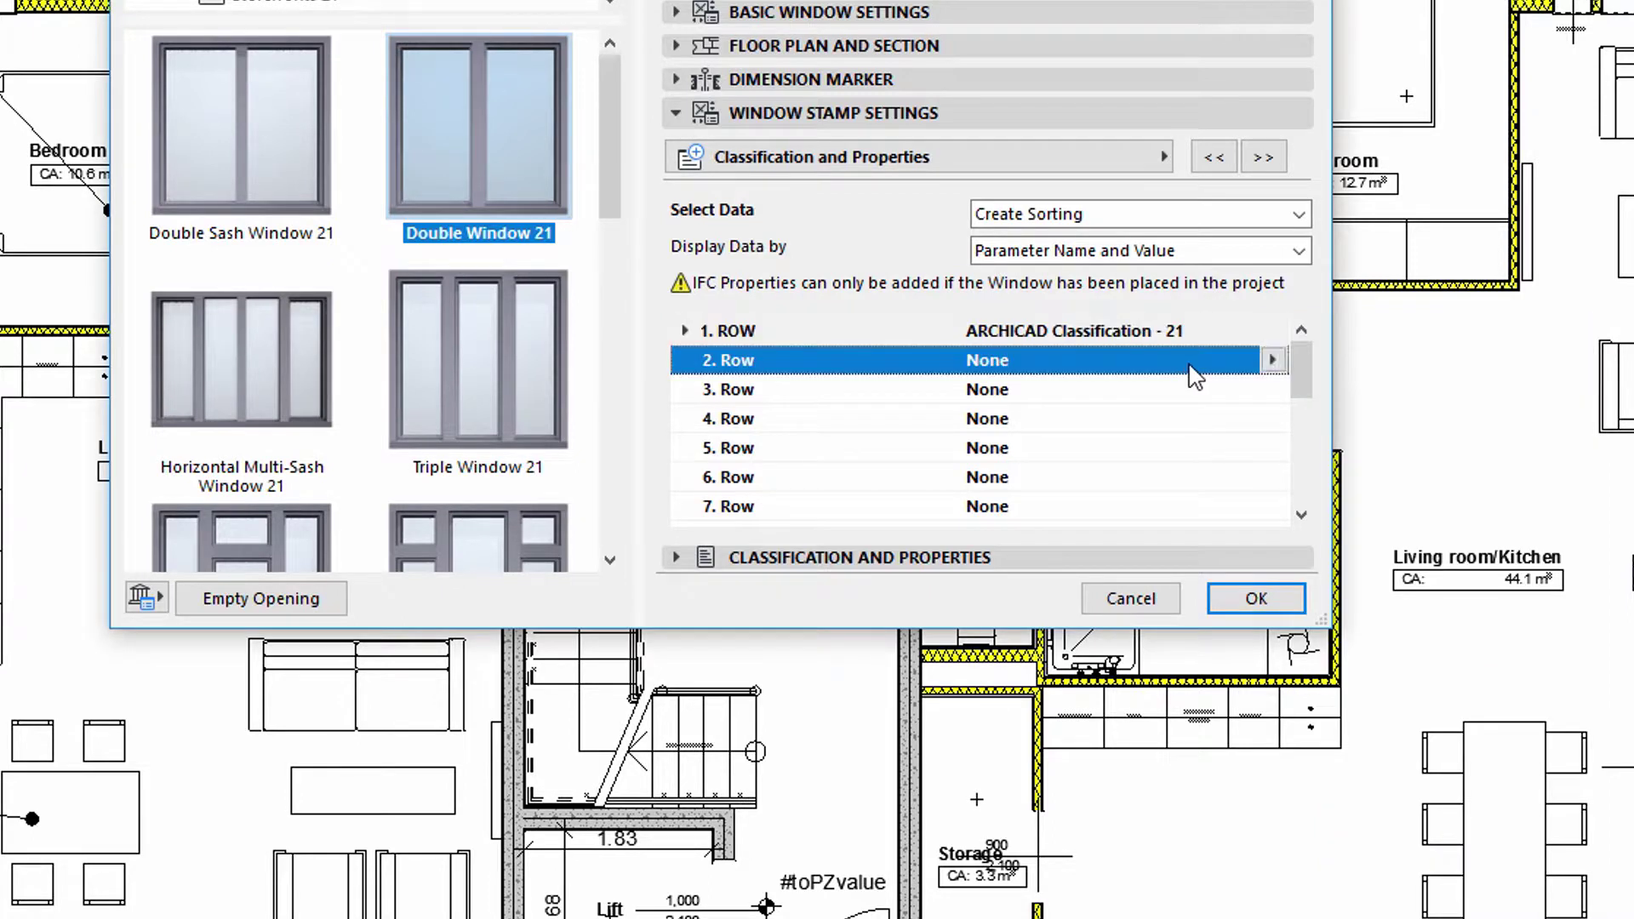
{"action": "left_click", "coordinate": [1273, 360]}
{"action": "left_click", "coordinate": [1307, 397]}
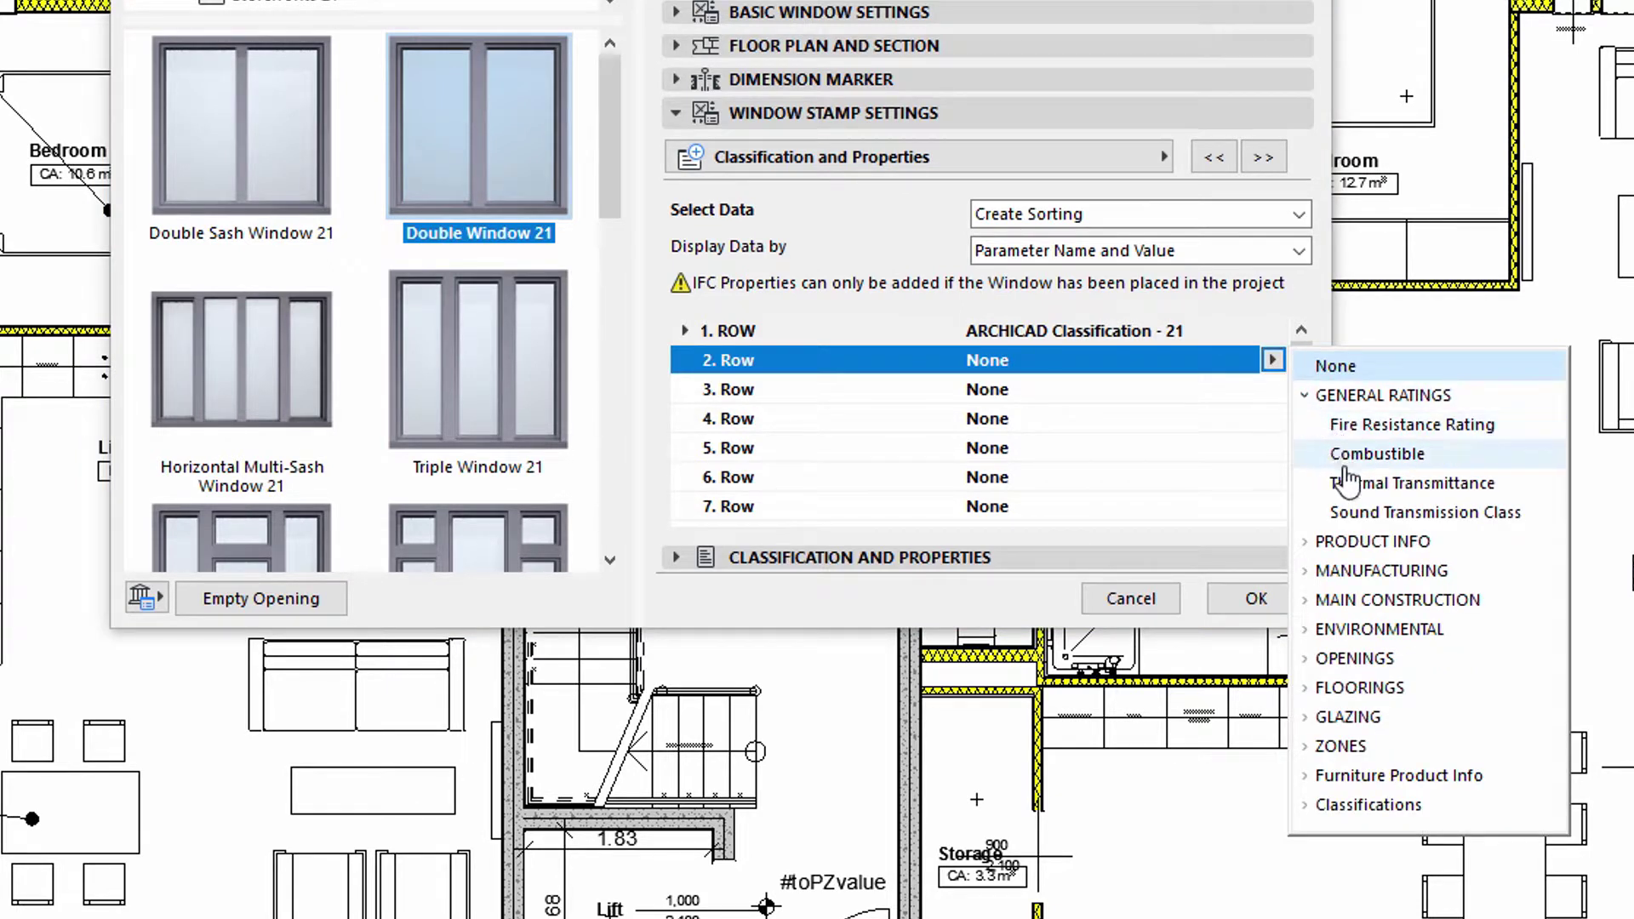
{"action": "left_click", "coordinate": [1349, 483]}
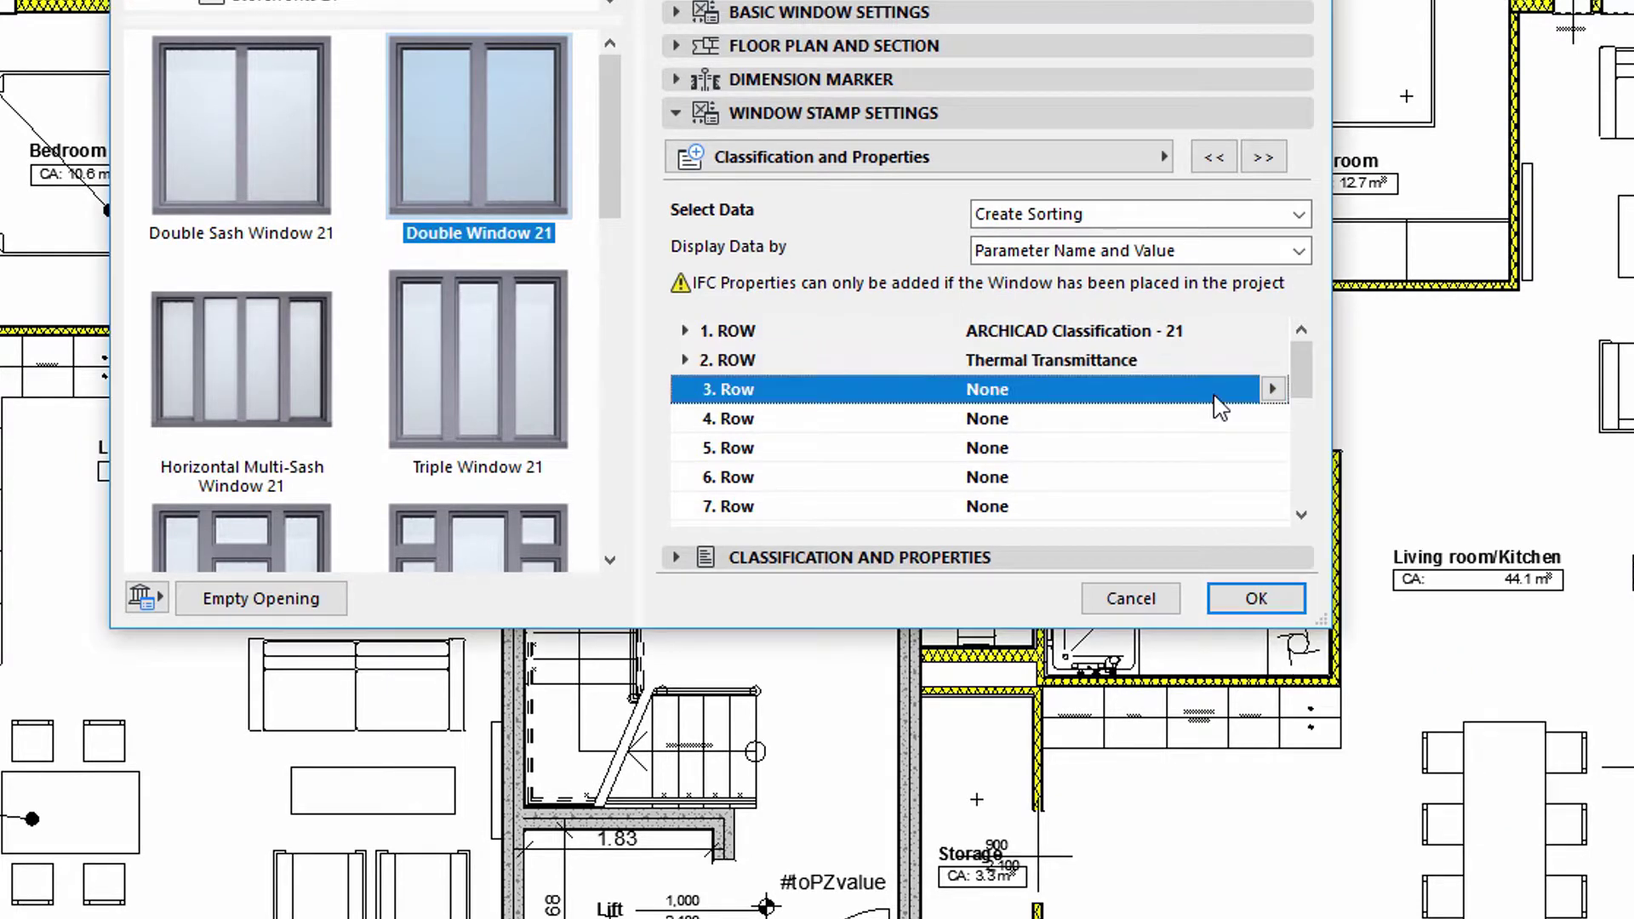
- Set stamp rows 3 and 4 to Sound Transmission Class and Purchase Price
{"action": "left_click", "coordinate": [1274, 390]}
{"action": "left_click", "coordinate": [1305, 425]}
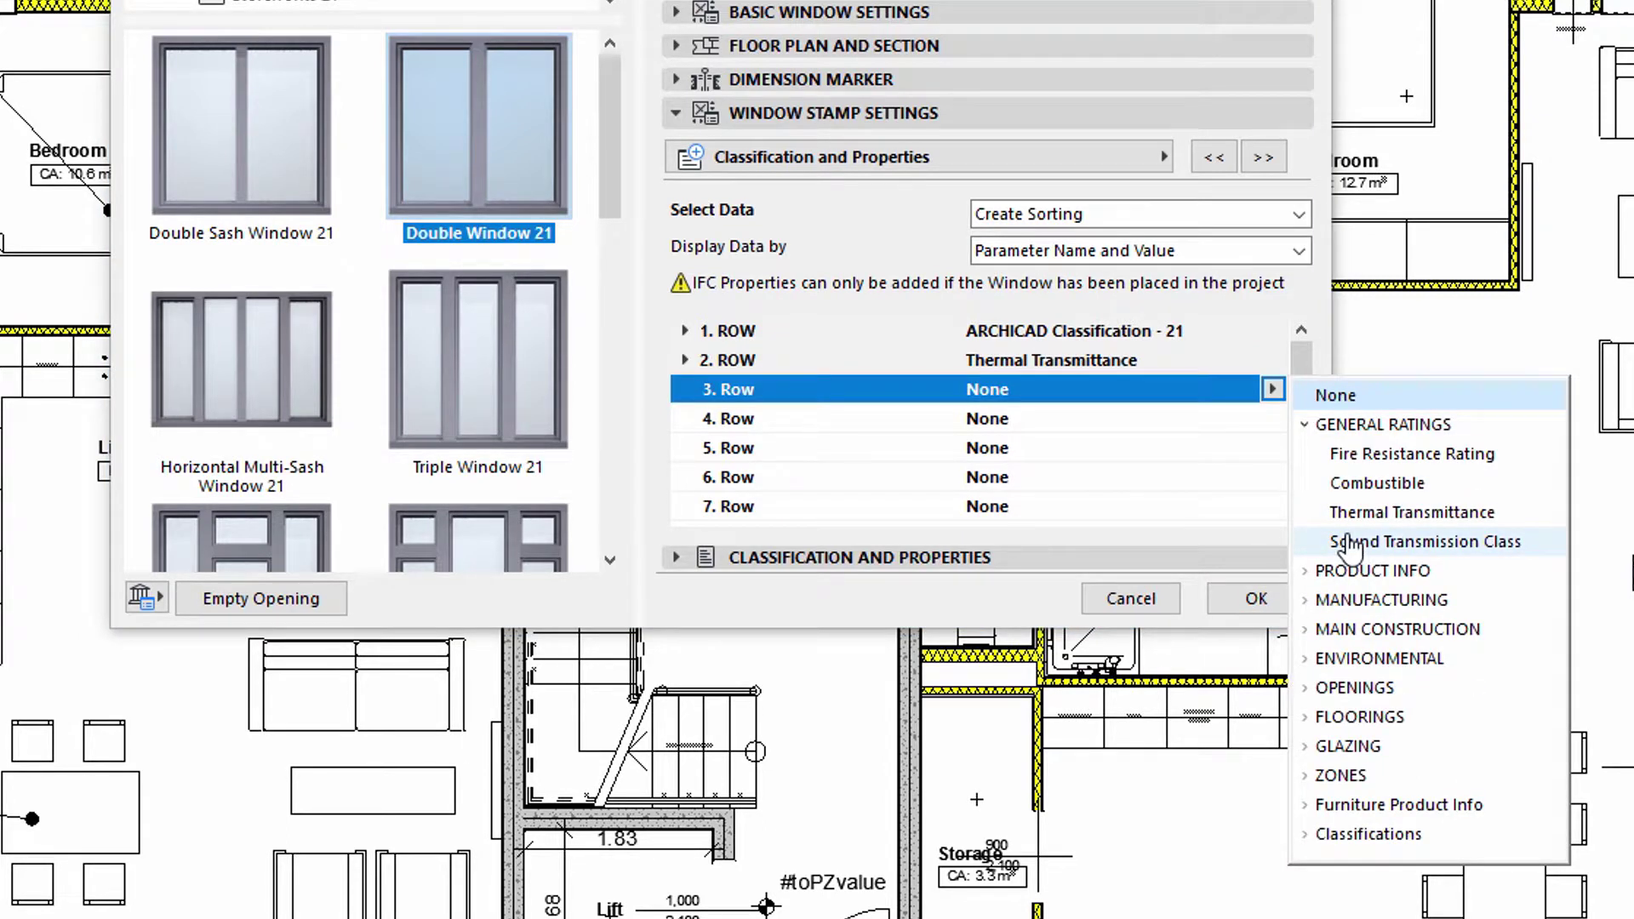
{"action": "left_click", "coordinate": [1352, 542]}
{"action": "left_click", "coordinate": [1273, 419]}
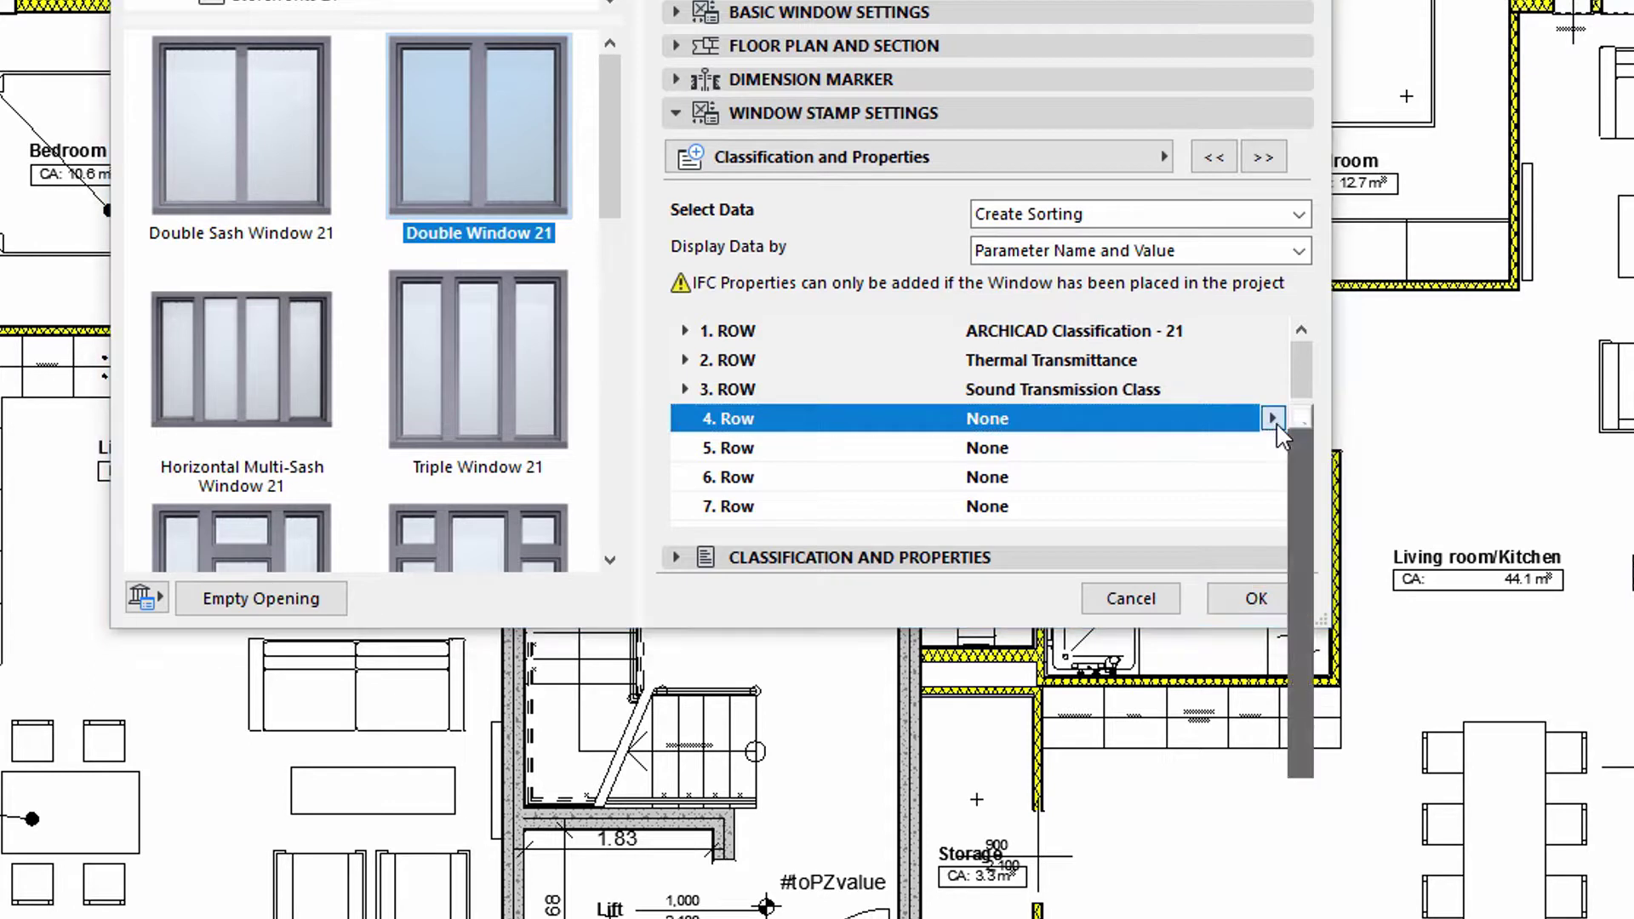
{"action": "left_click", "coordinate": [1353, 483]}
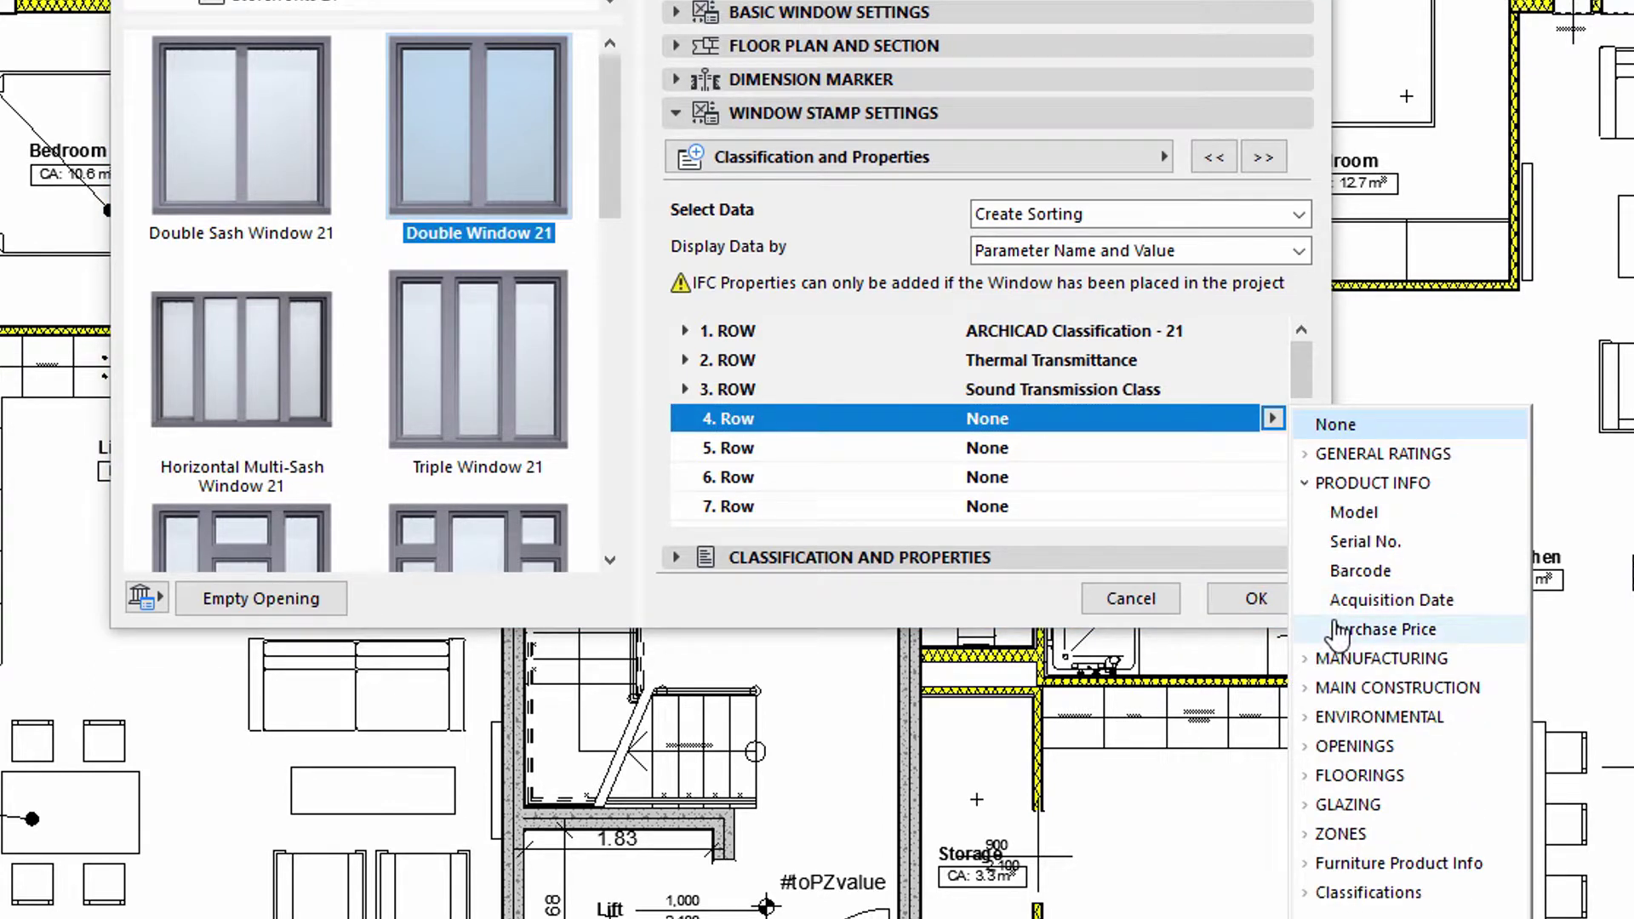
{"action": "left_click", "coordinate": [1337, 629]}
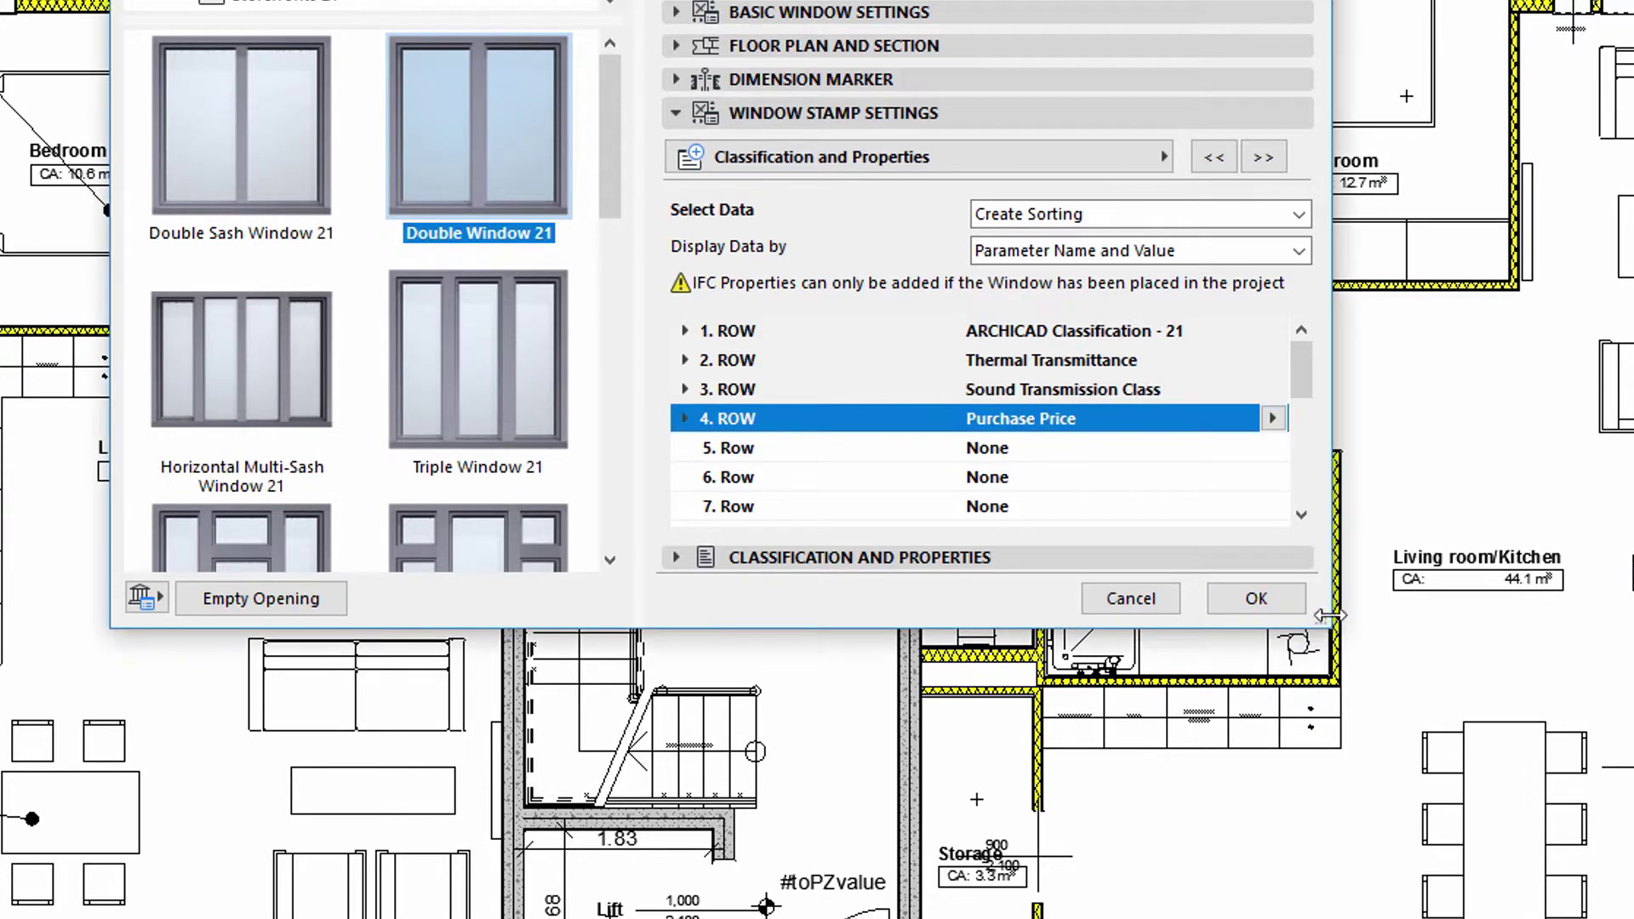
- On the Frame and Dimension Units page, give the window stamp frame Style 5
{"action": "left_click", "coordinate": [1263, 159]}
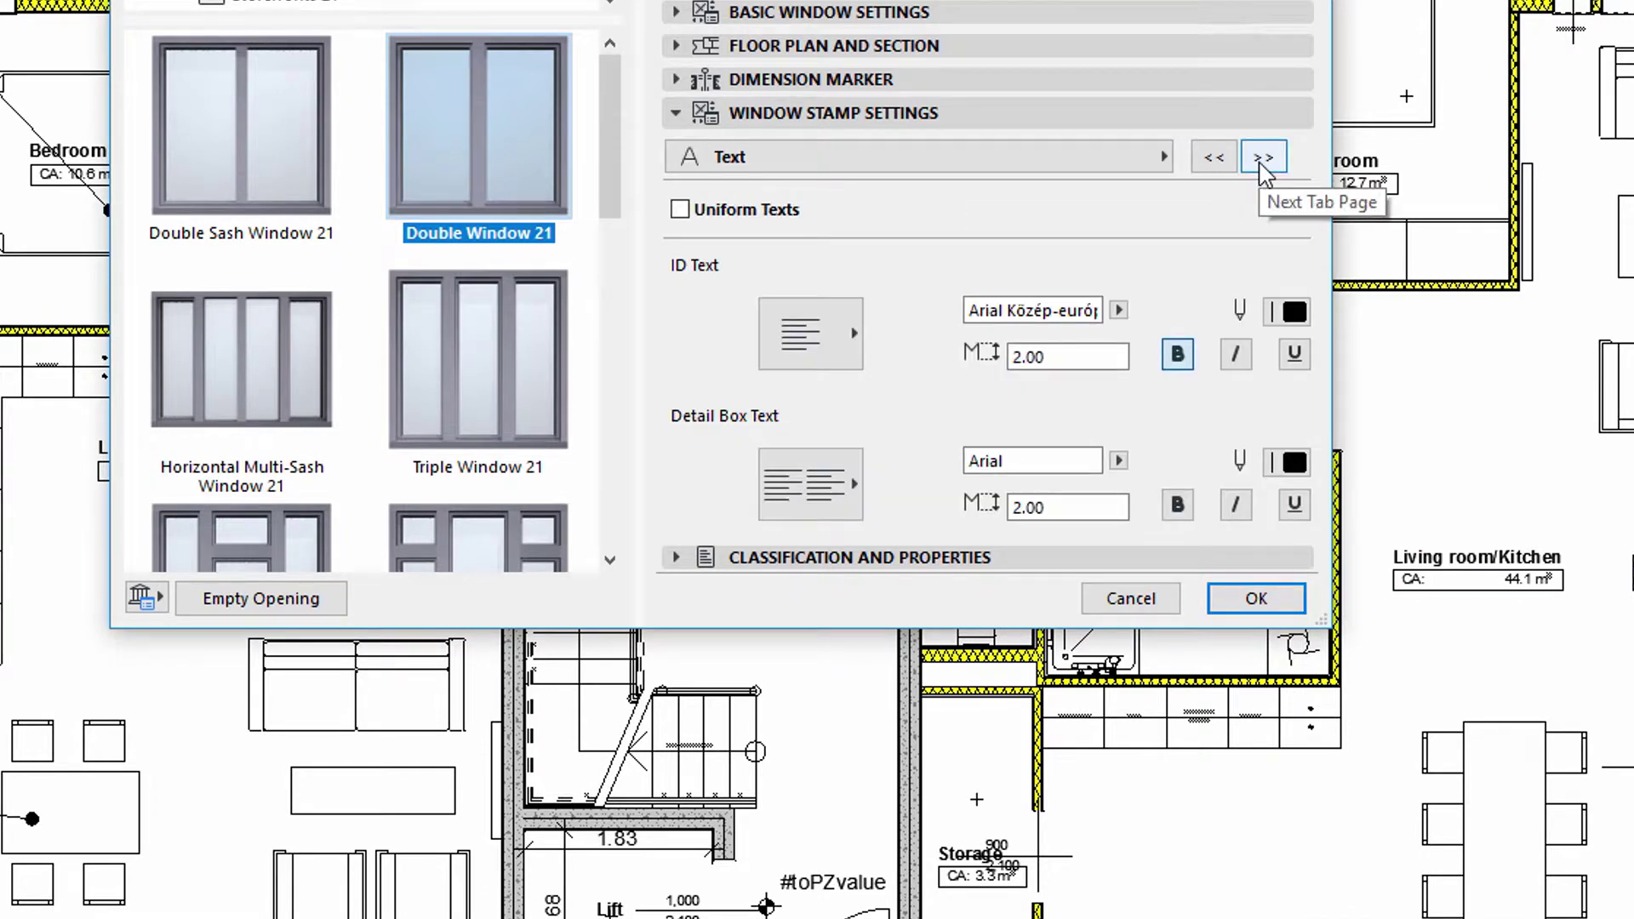
{"action": "left_click", "coordinate": [1264, 159]}
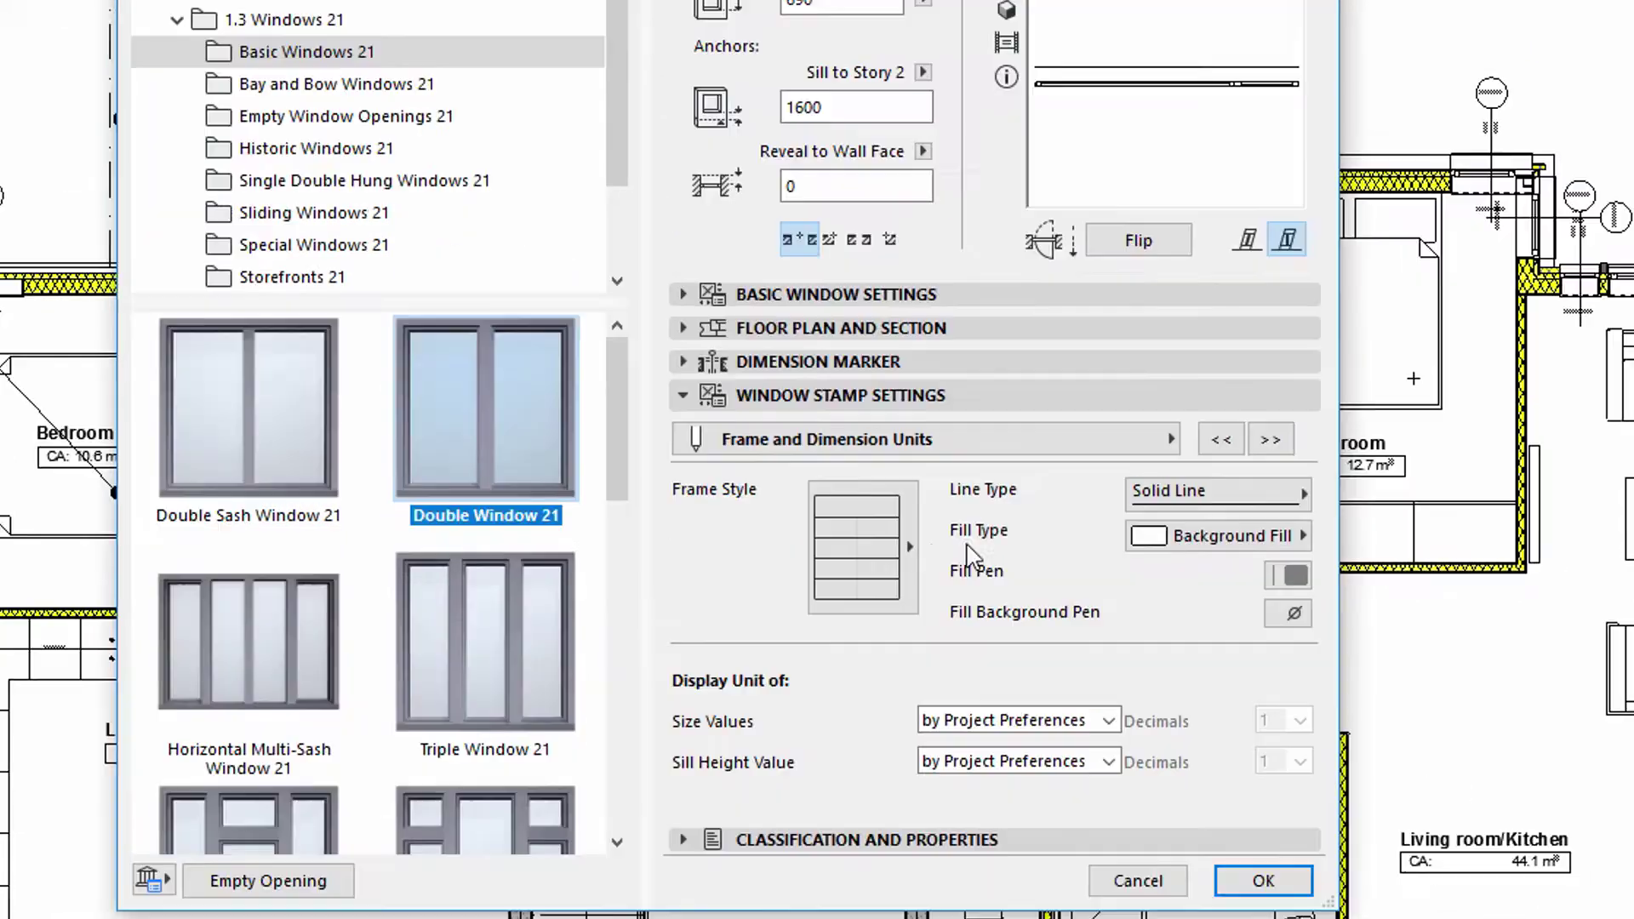
{"action": "left_click", "coordinate": [912, 557]}
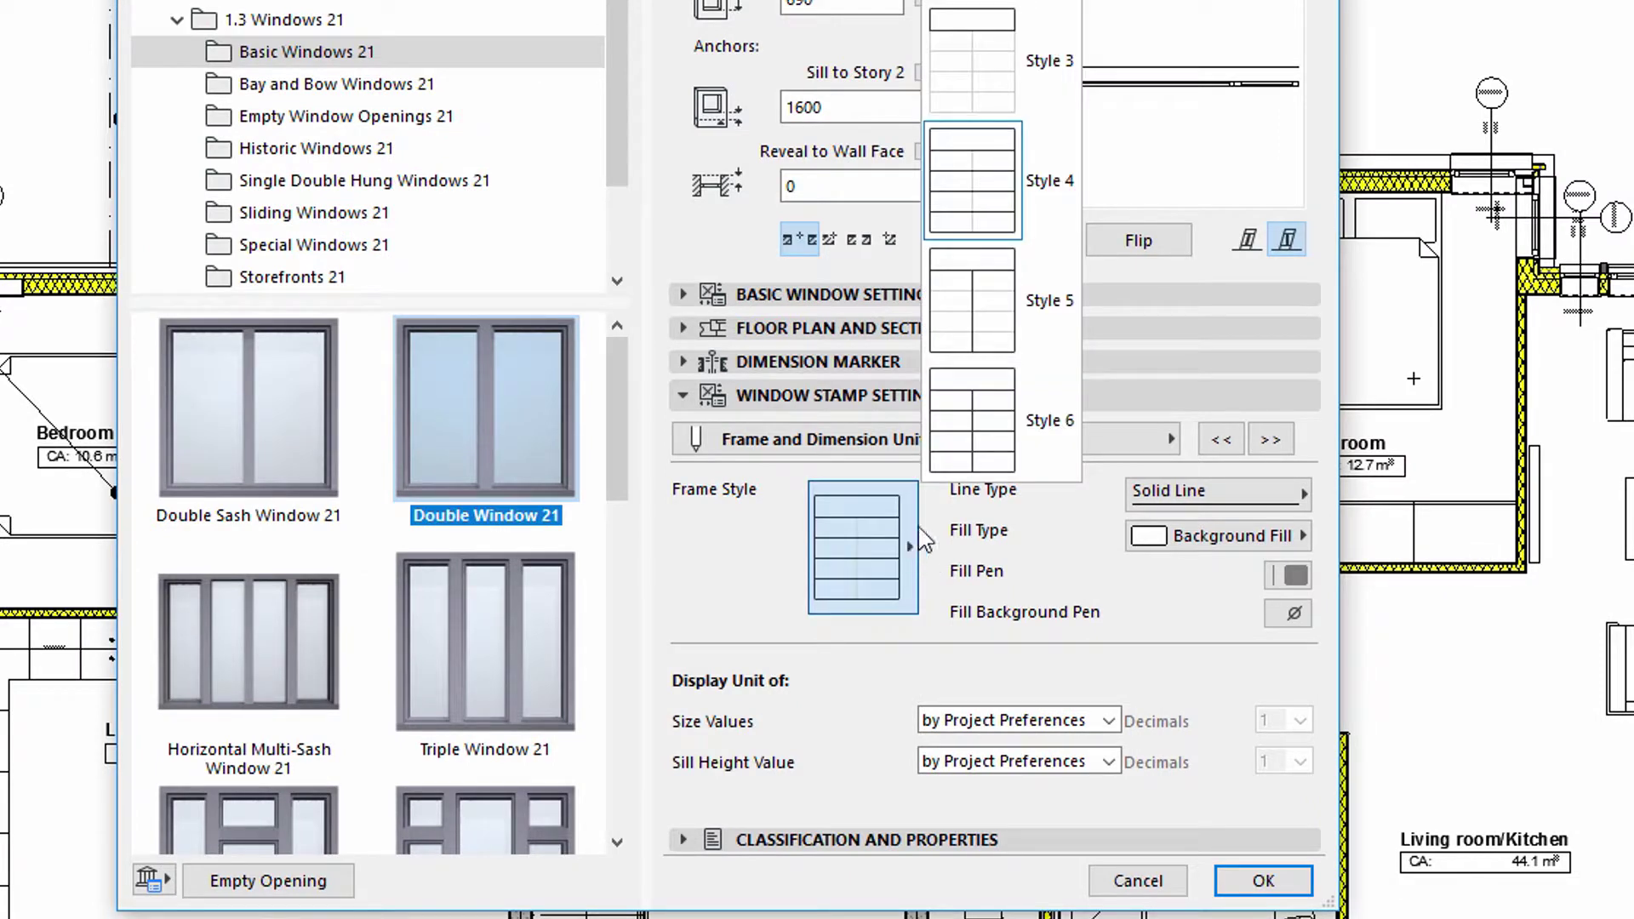
{"action": "left_click", "coordinate": [1020, 323]}
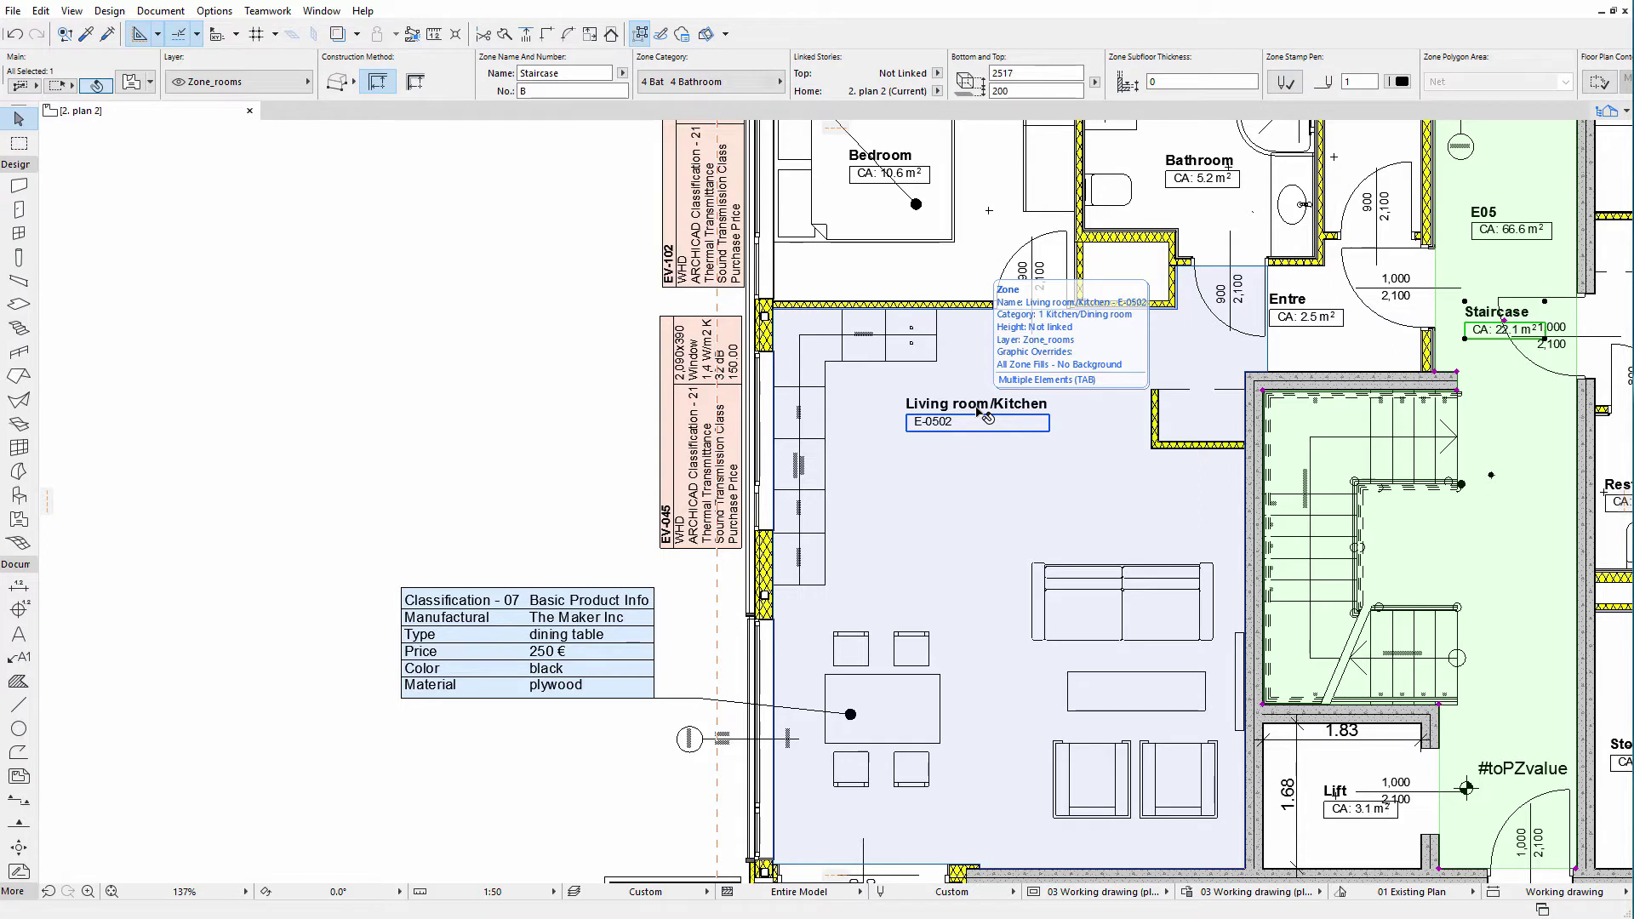
- Select the Living room/Kitchen zone and open its stamp content order settings
{"action": "left_click", "coordinate": [979, 411]}
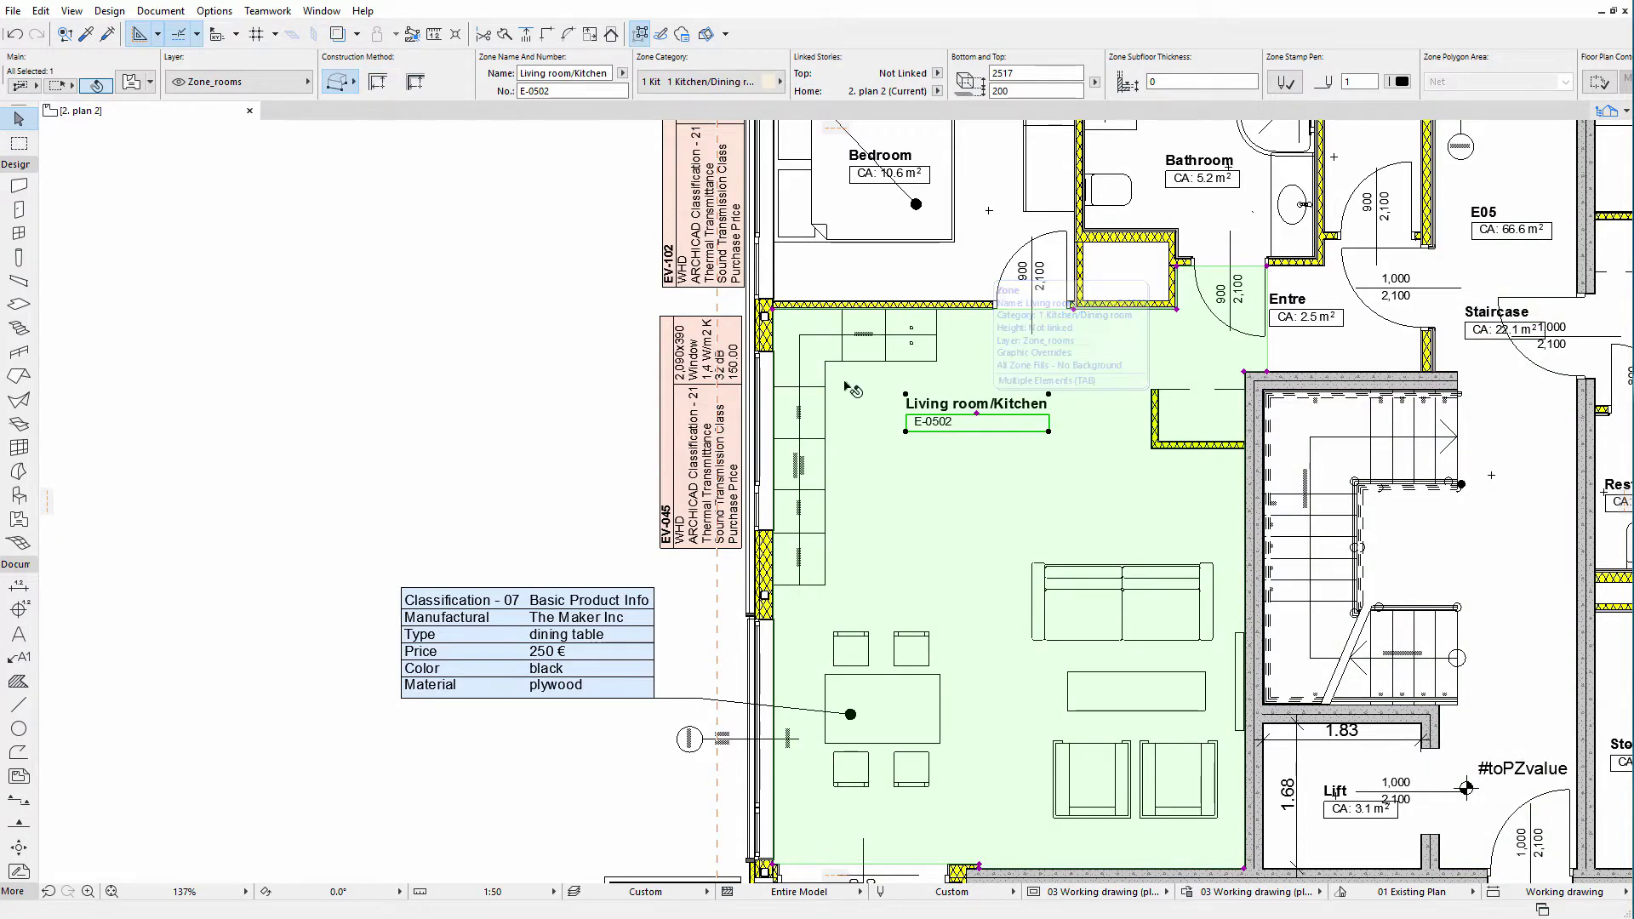
{"action": "left_click", "coordinate": [132, 85]}
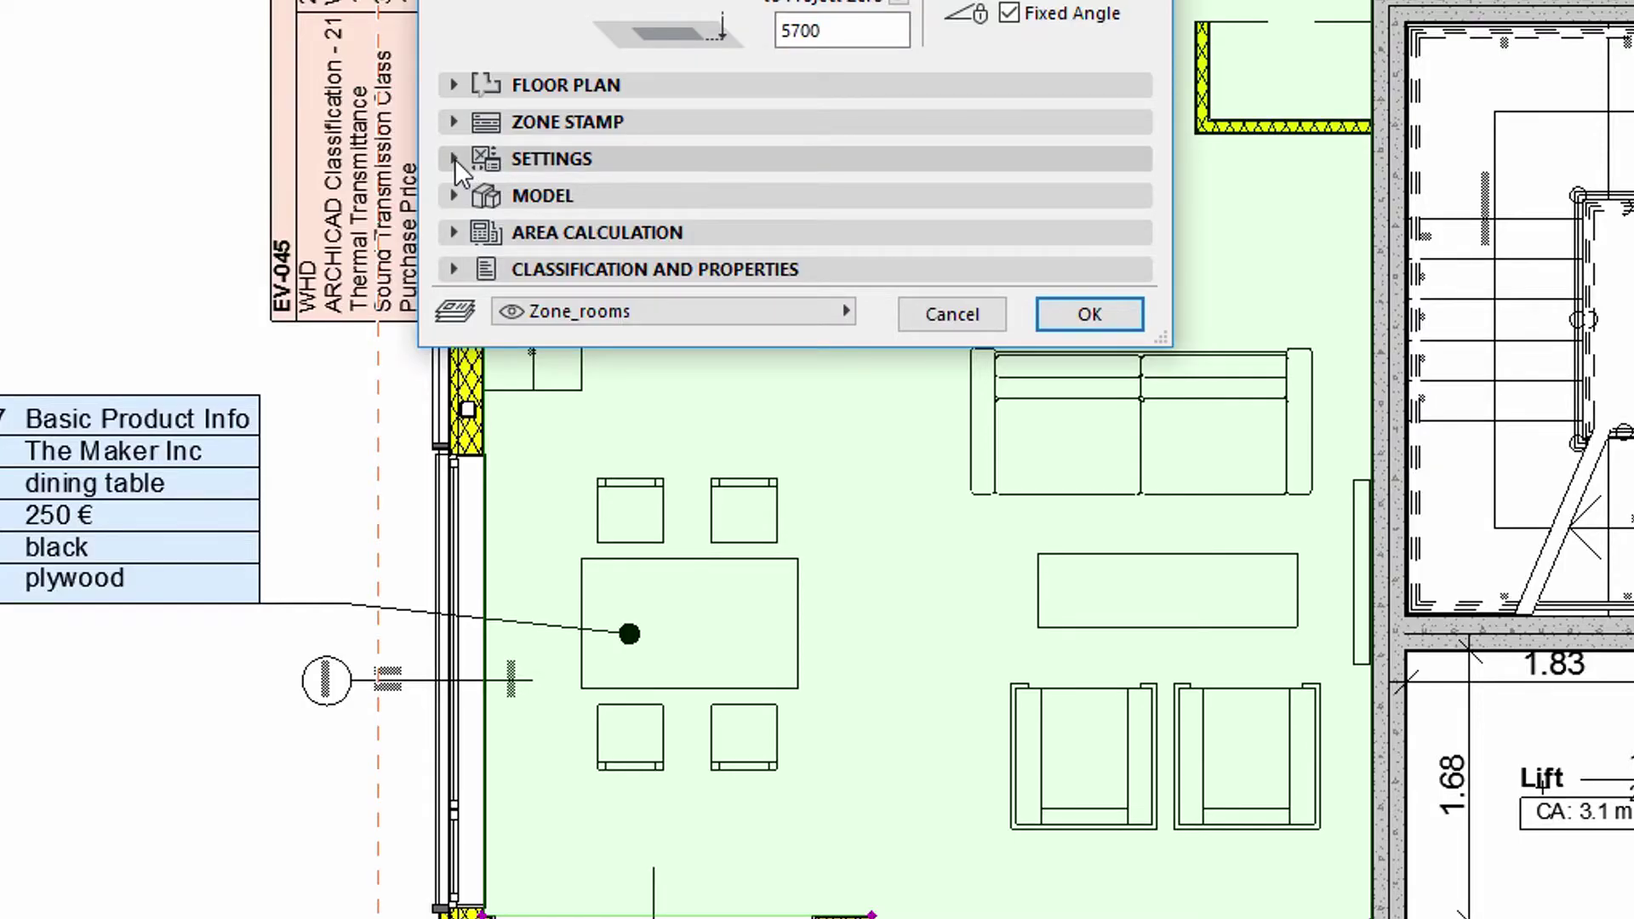
{"action": "left_click", "coordinate": [455, 158]}
{"action": "left_click", "coordinate": [528, 203]}
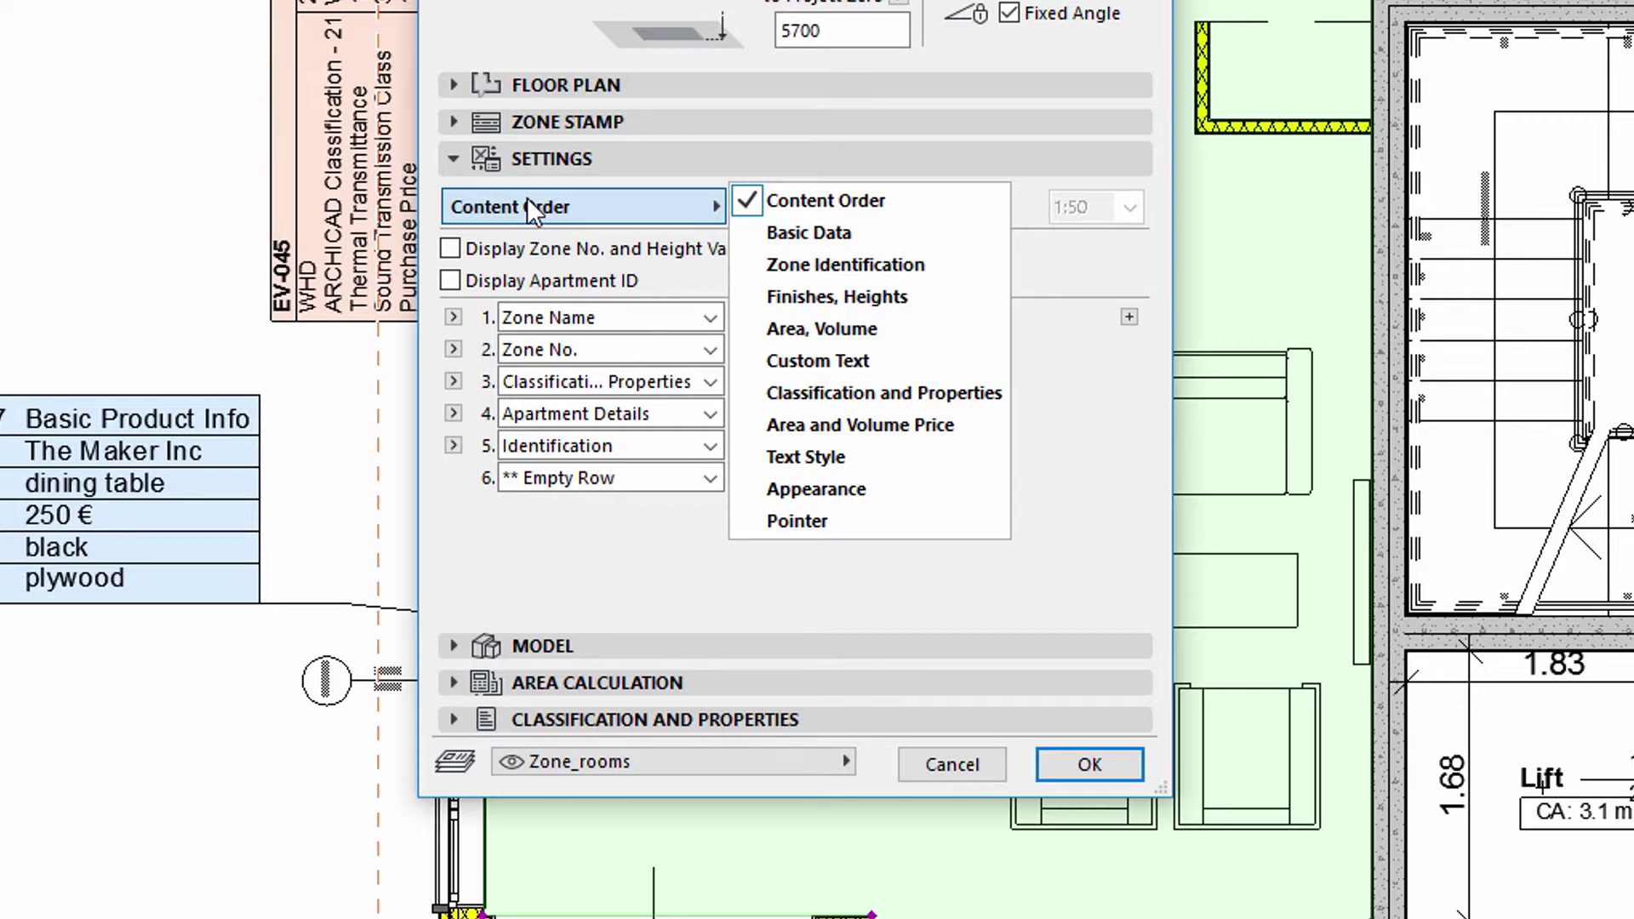
{"action": "left_click", "coordinate": [527, 202]}
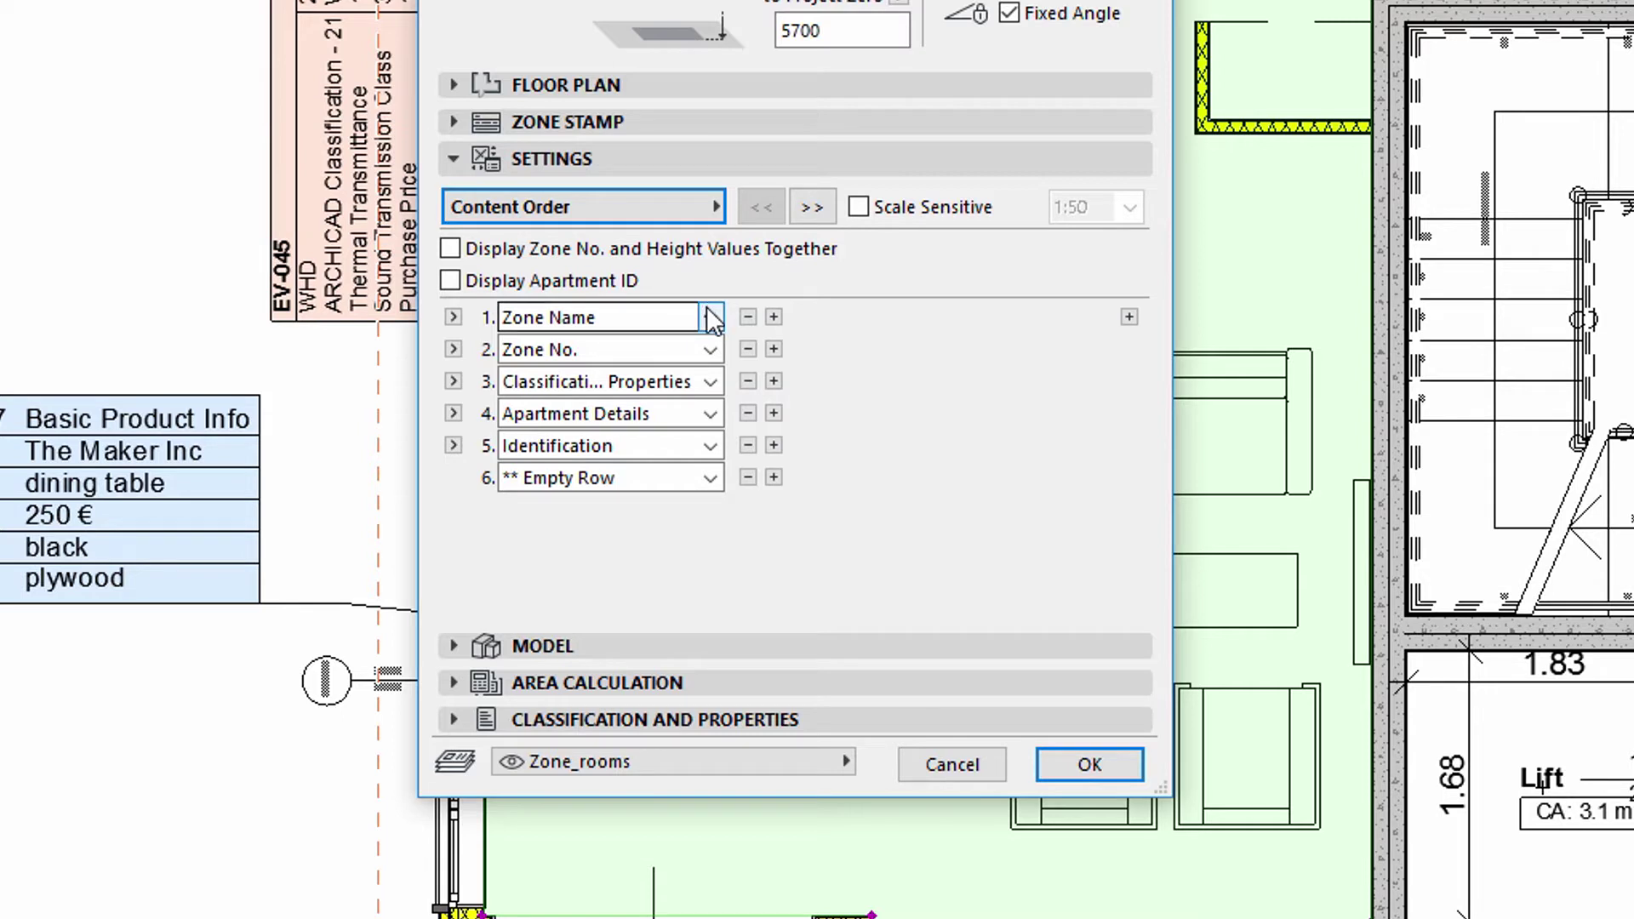
- Delete the empty, Identification and Apartment Details rows, then go to Classification and Properties
{"action": "left_click", "coordinate": [748, 475]}
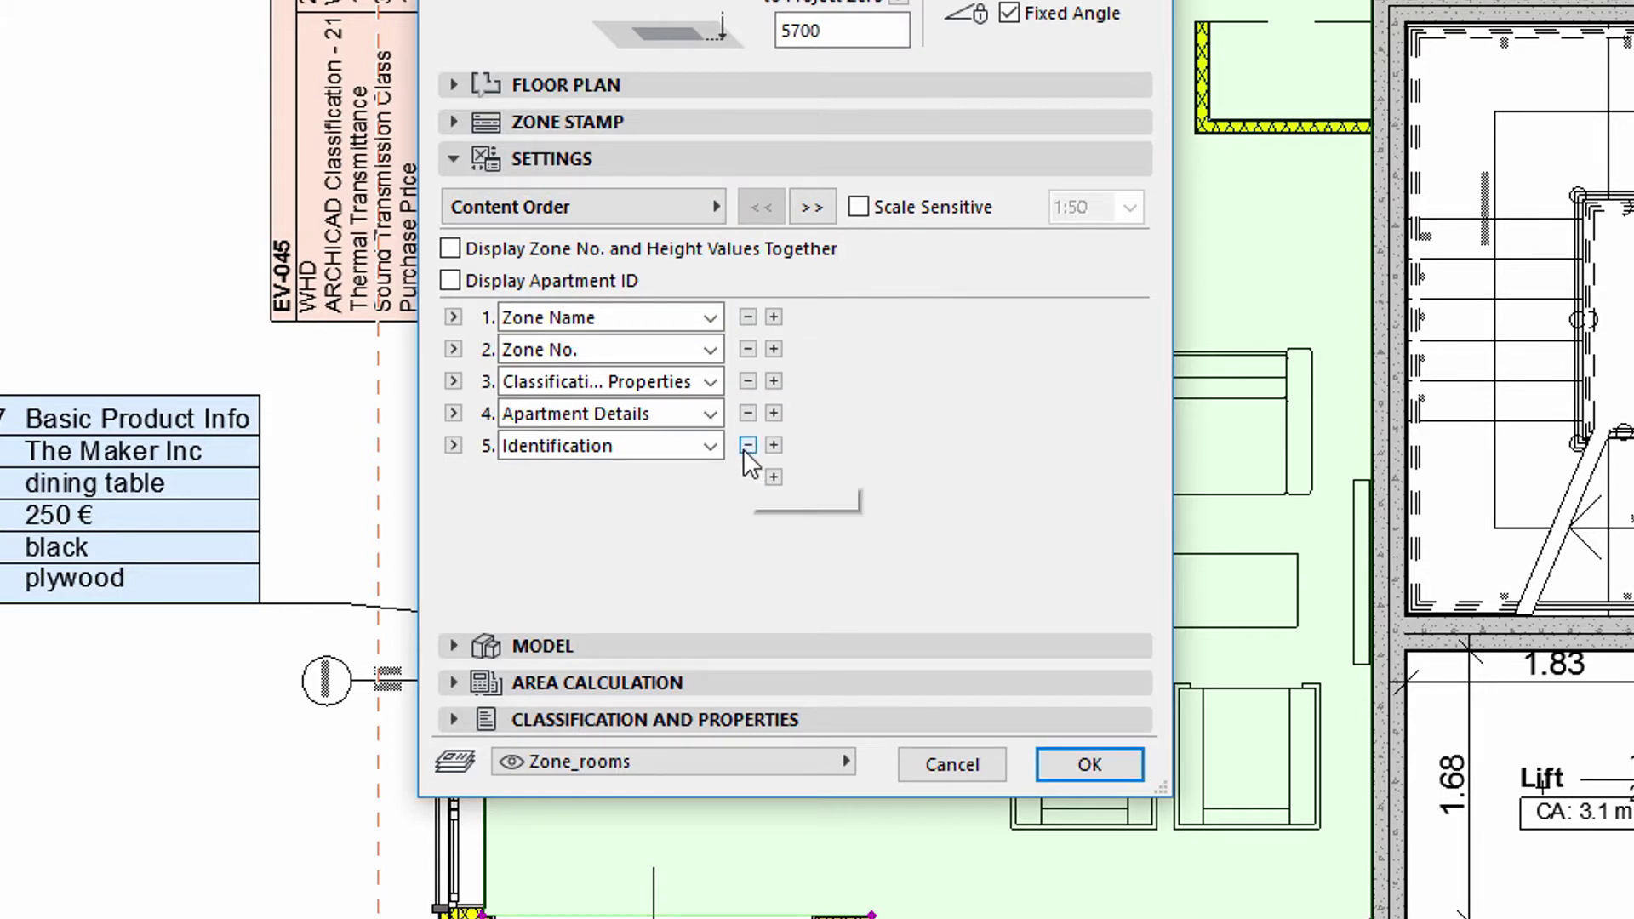
{"action": "left_click", "coordinate": [746, 446]}
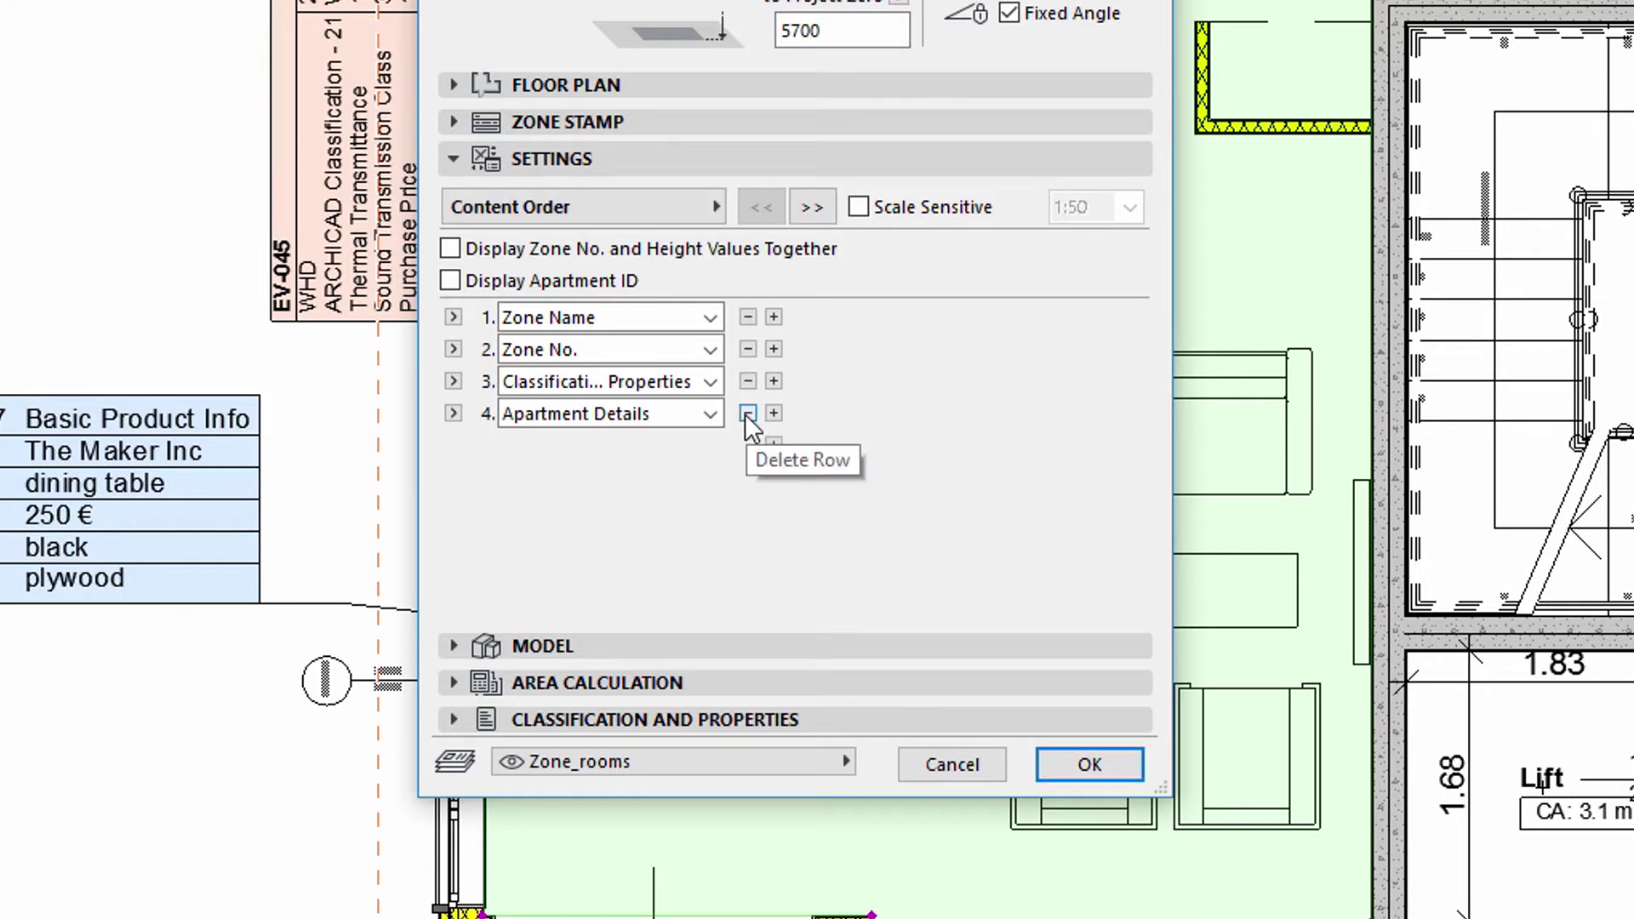
{"action": "left_click", "coordinate": [748, 414]}
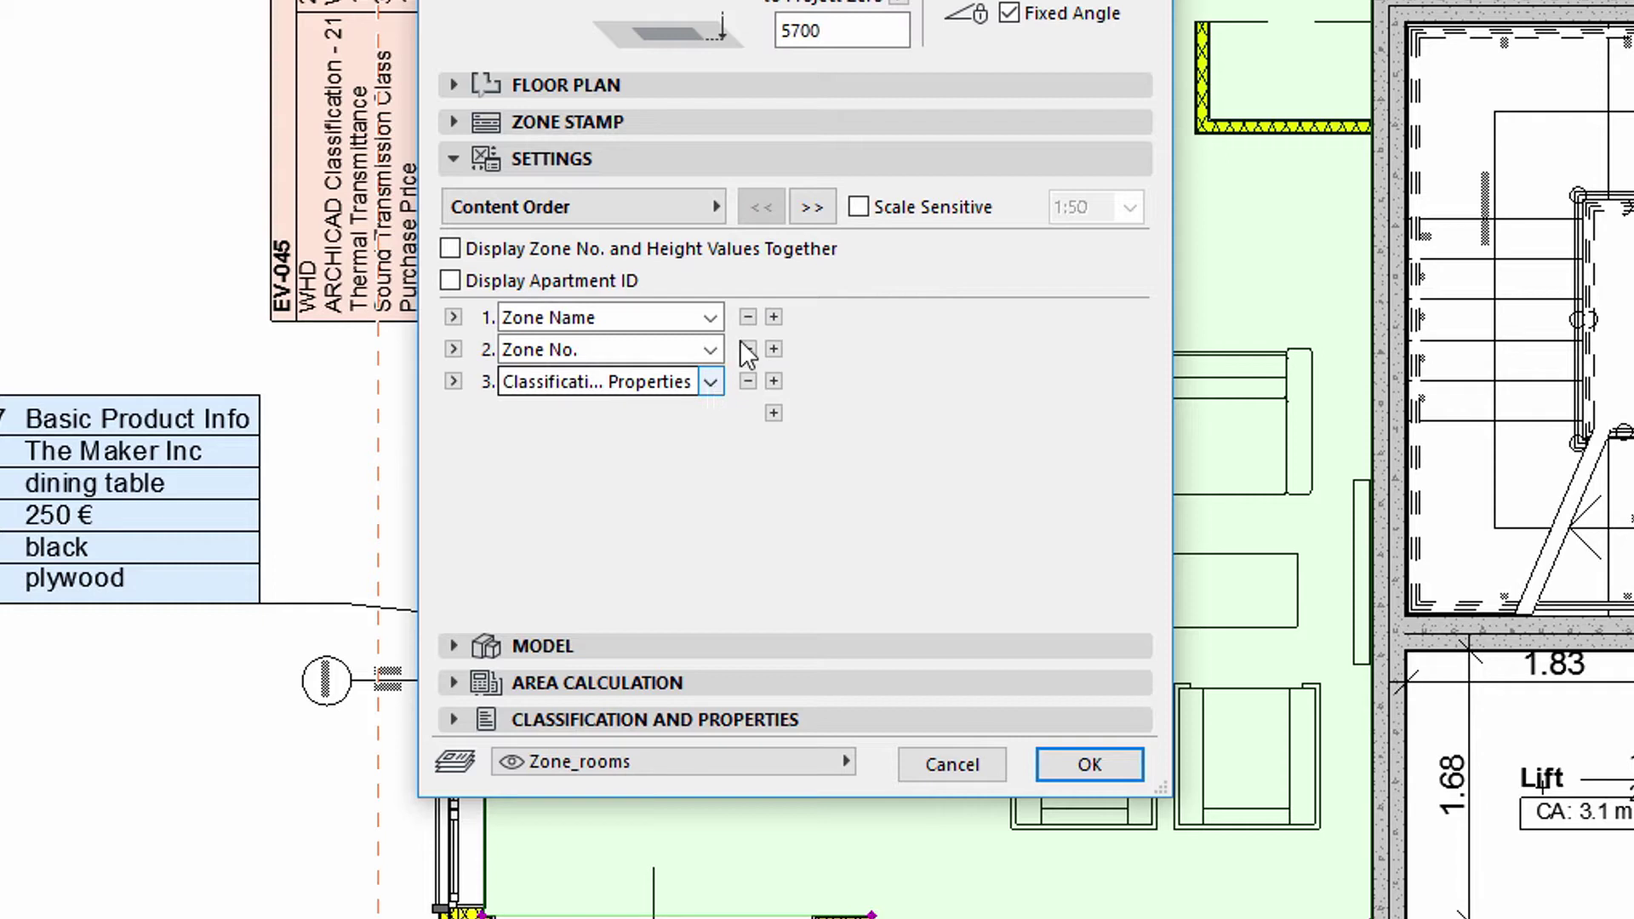
{"action": "left_click", "coordinate": [811, 216]}
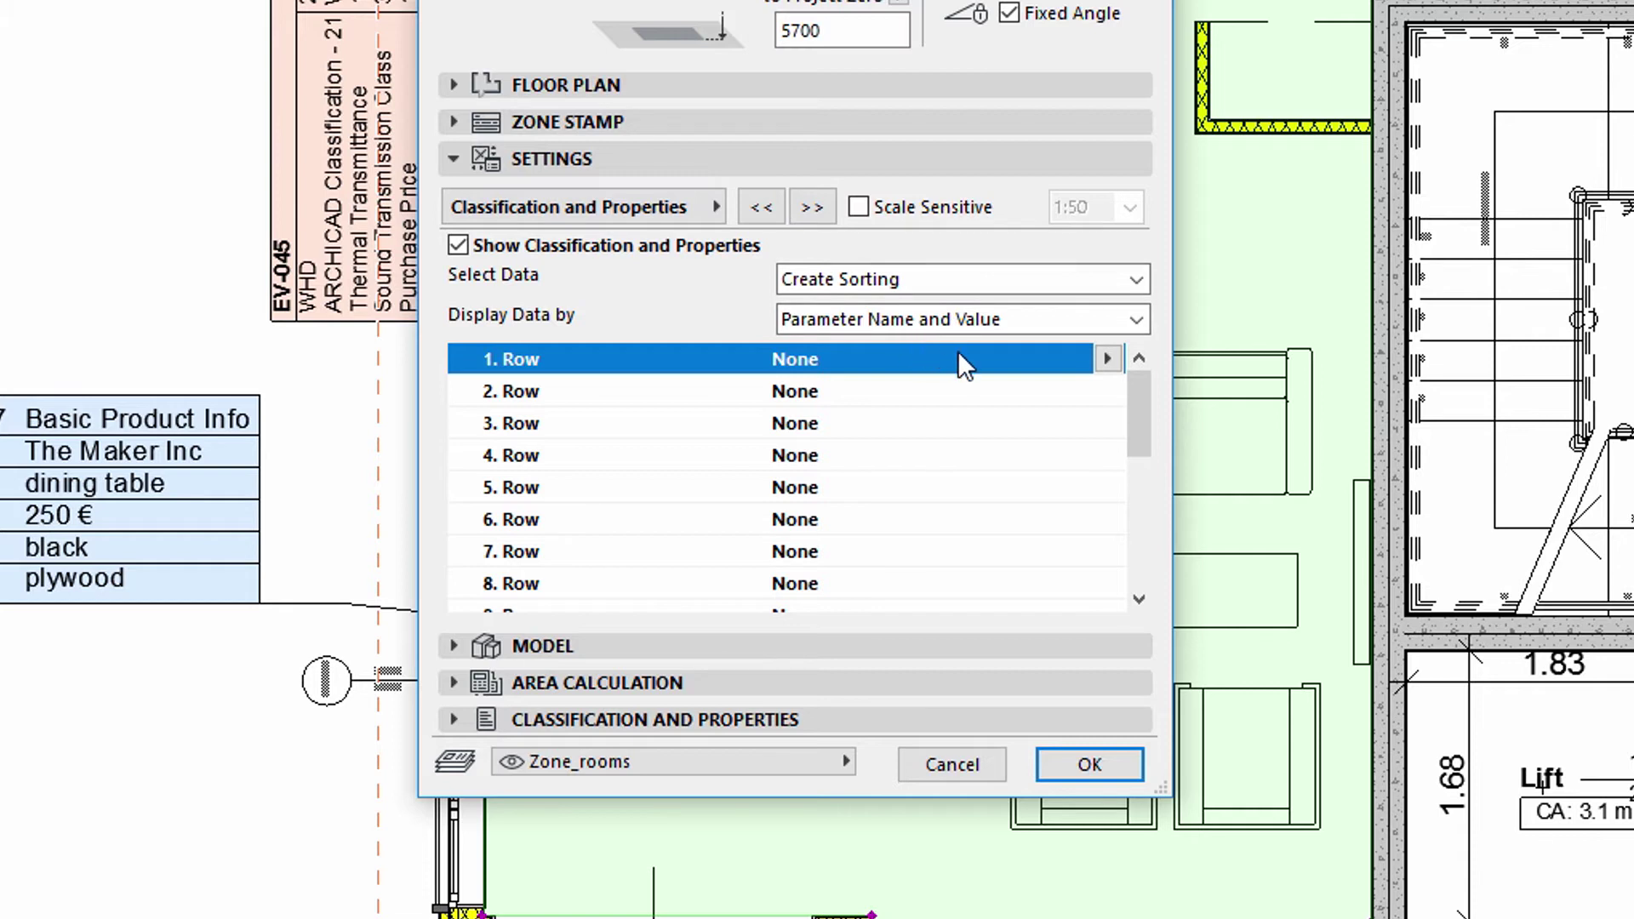
- Set zone stamp rows 1–3 to ARCHICAD Classification - 21, Temperature Requirement and Illuminance Requirement
{"action": "left_click", "coordinate": [1104, 361]}
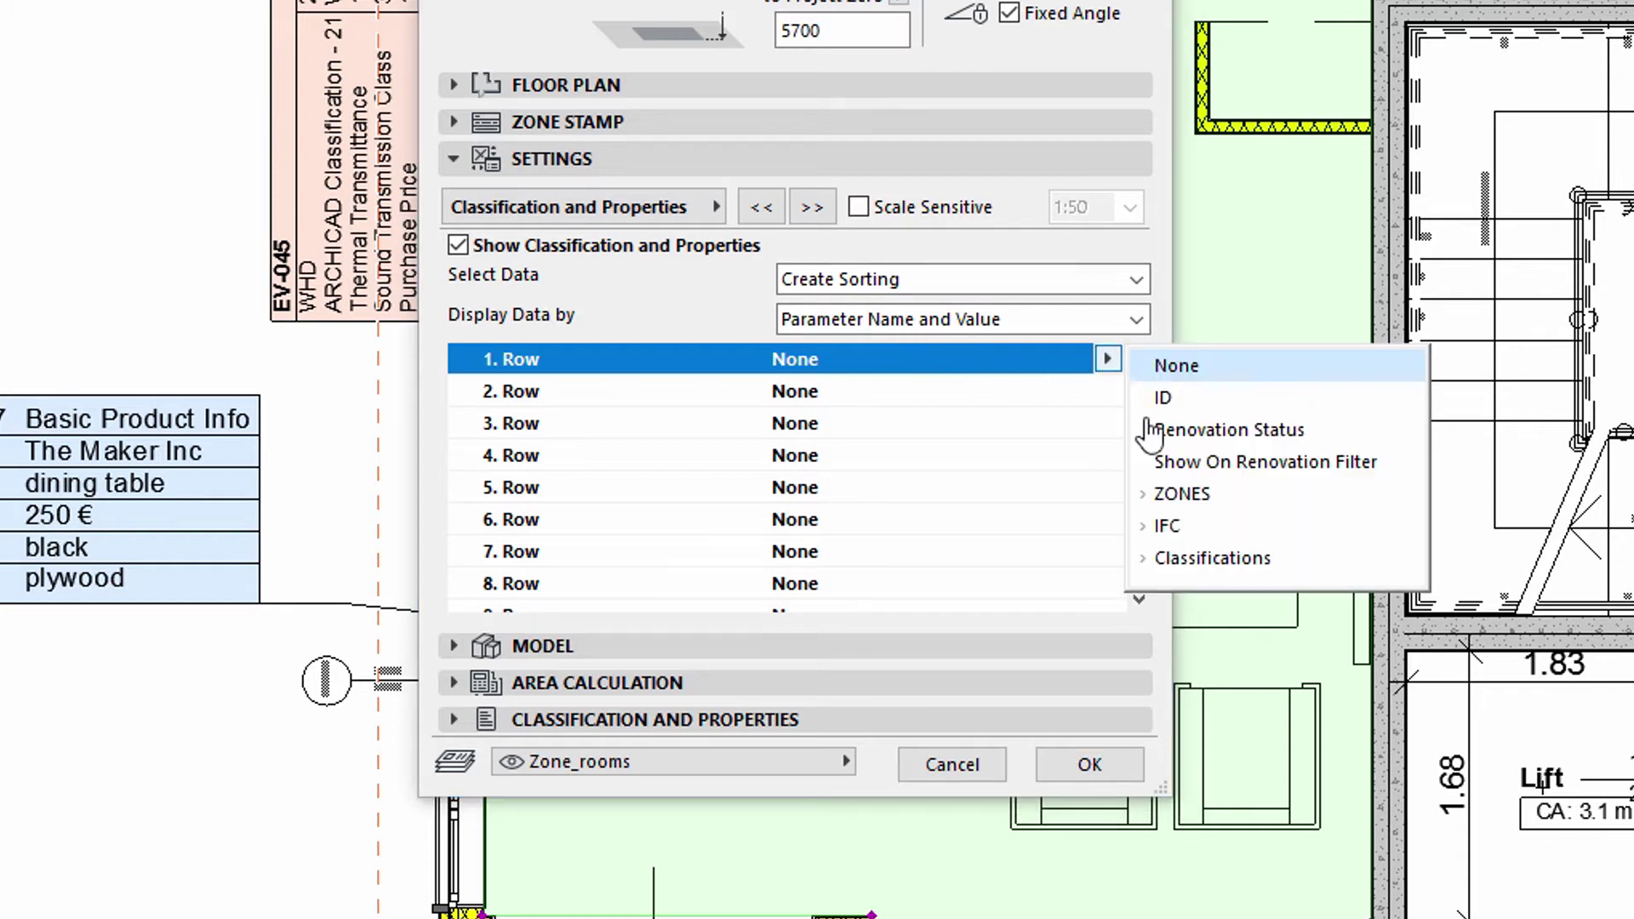
{"action": "left_click", "coordinate": [1151, 557]}
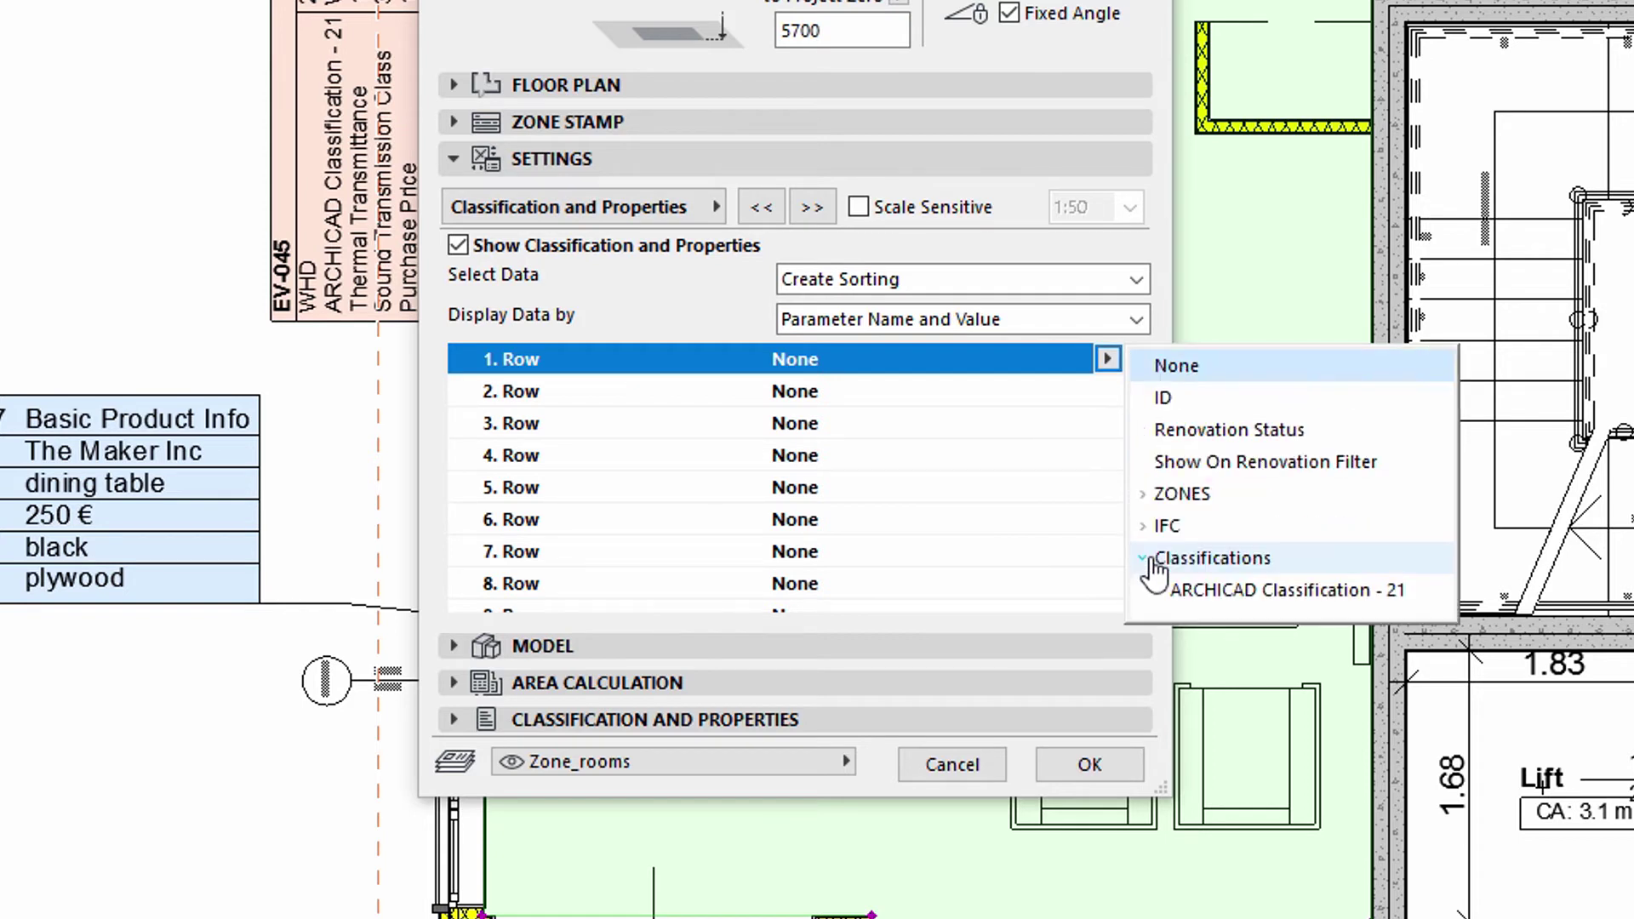
{"action": "left_click", "coordinate": [1208, 591]}
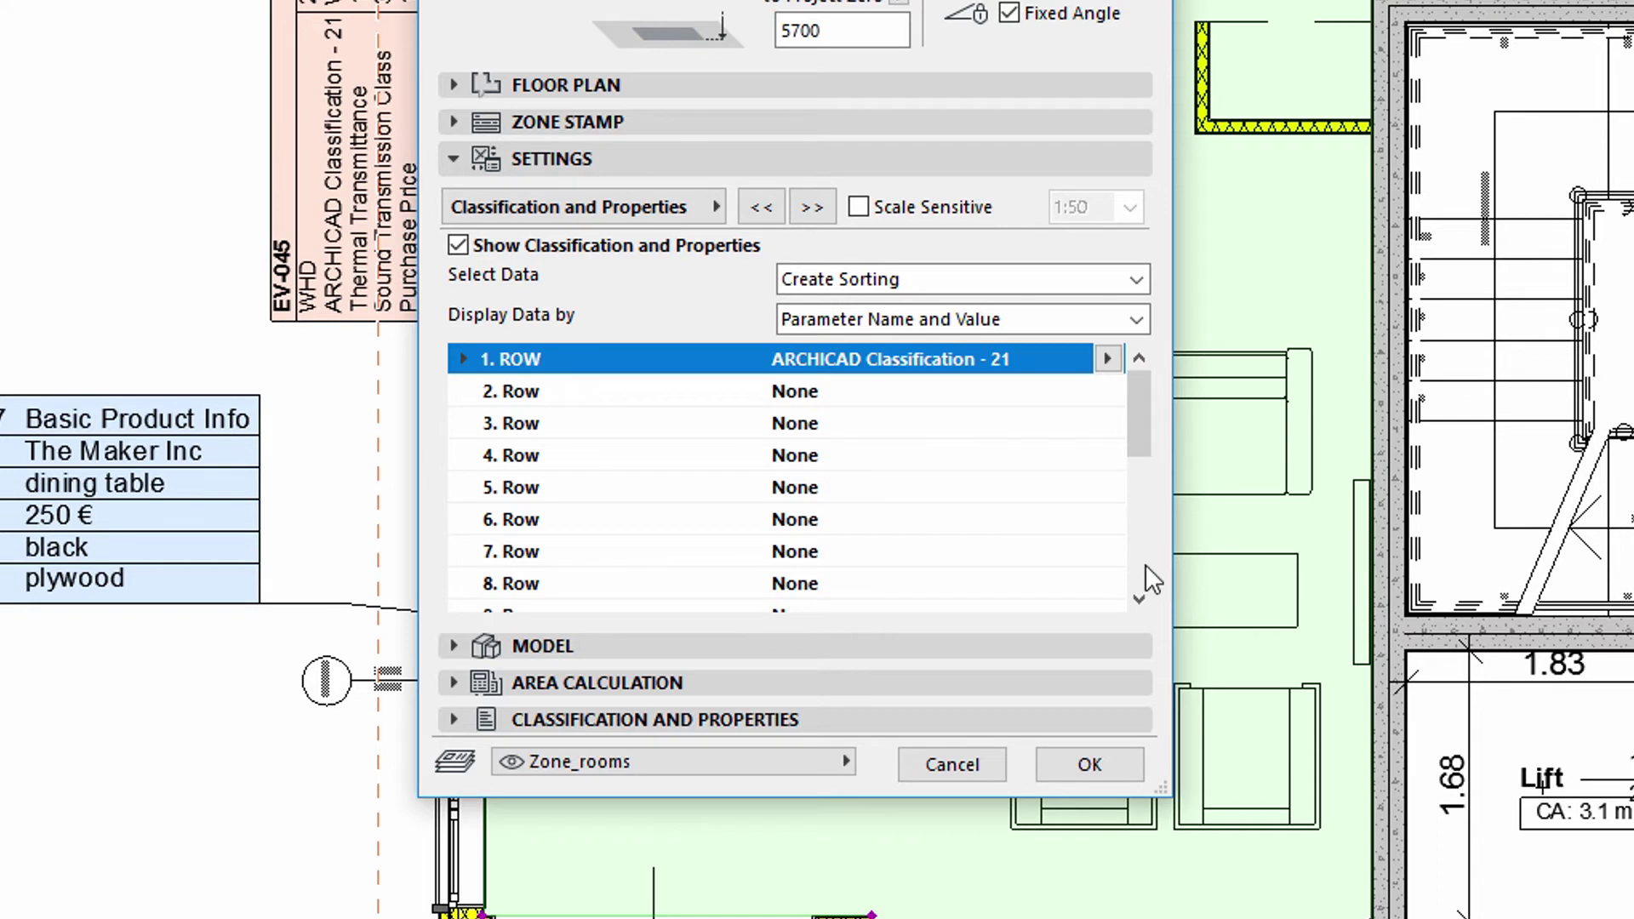
{"action": "left_click", "coordinate": [845, 391]}
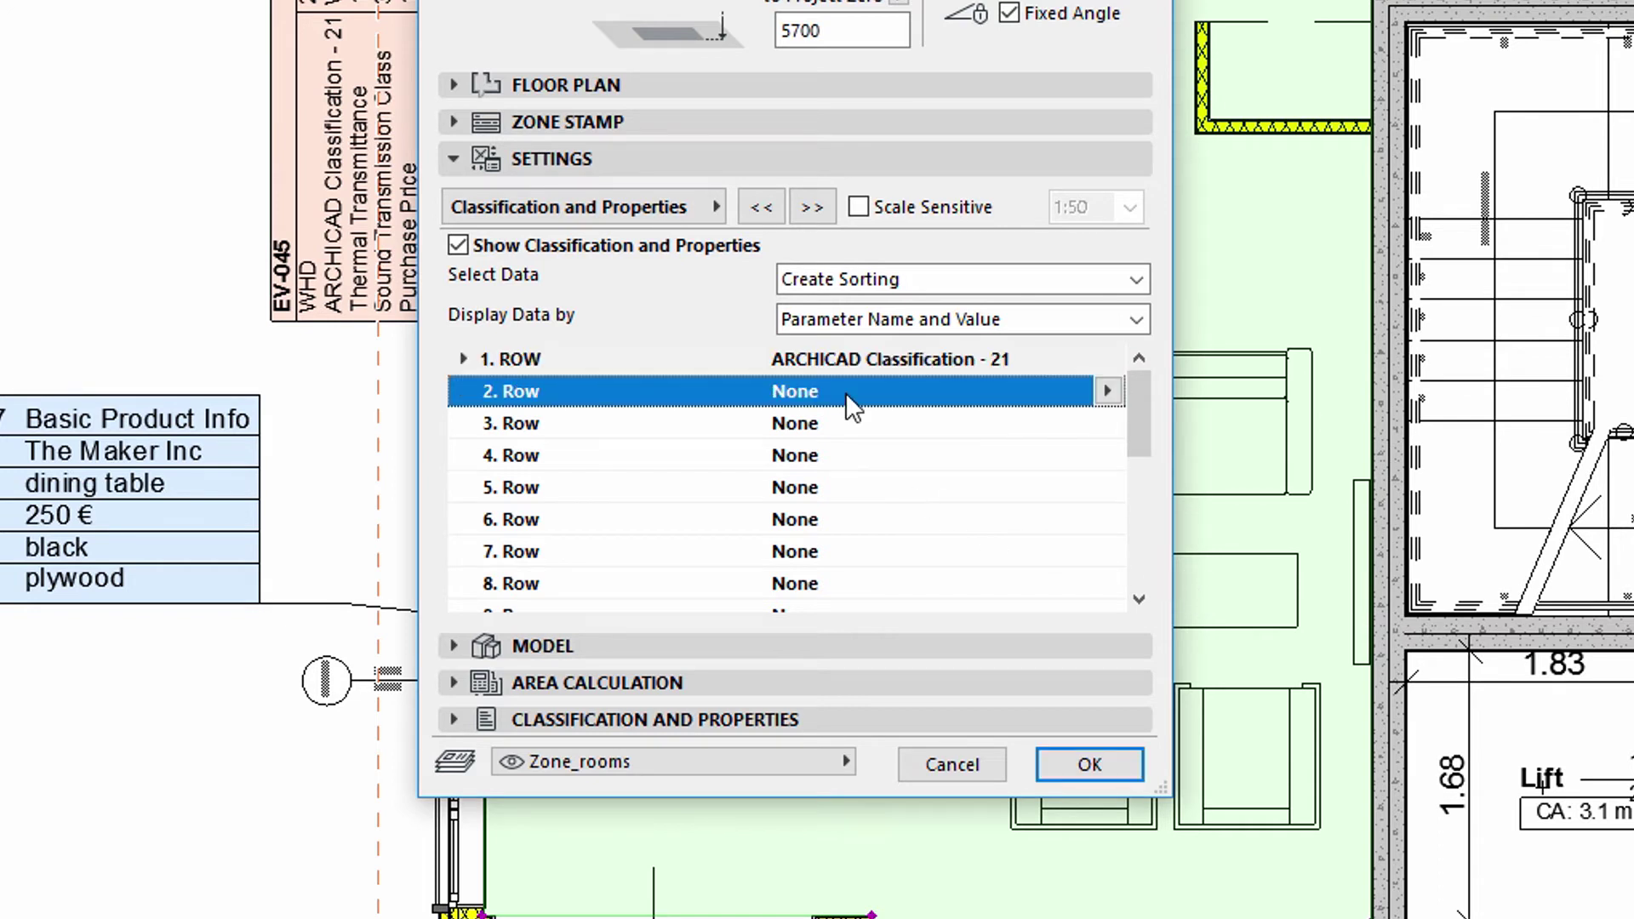
{"action": "left_click", "coordinate": [1108, 392]}
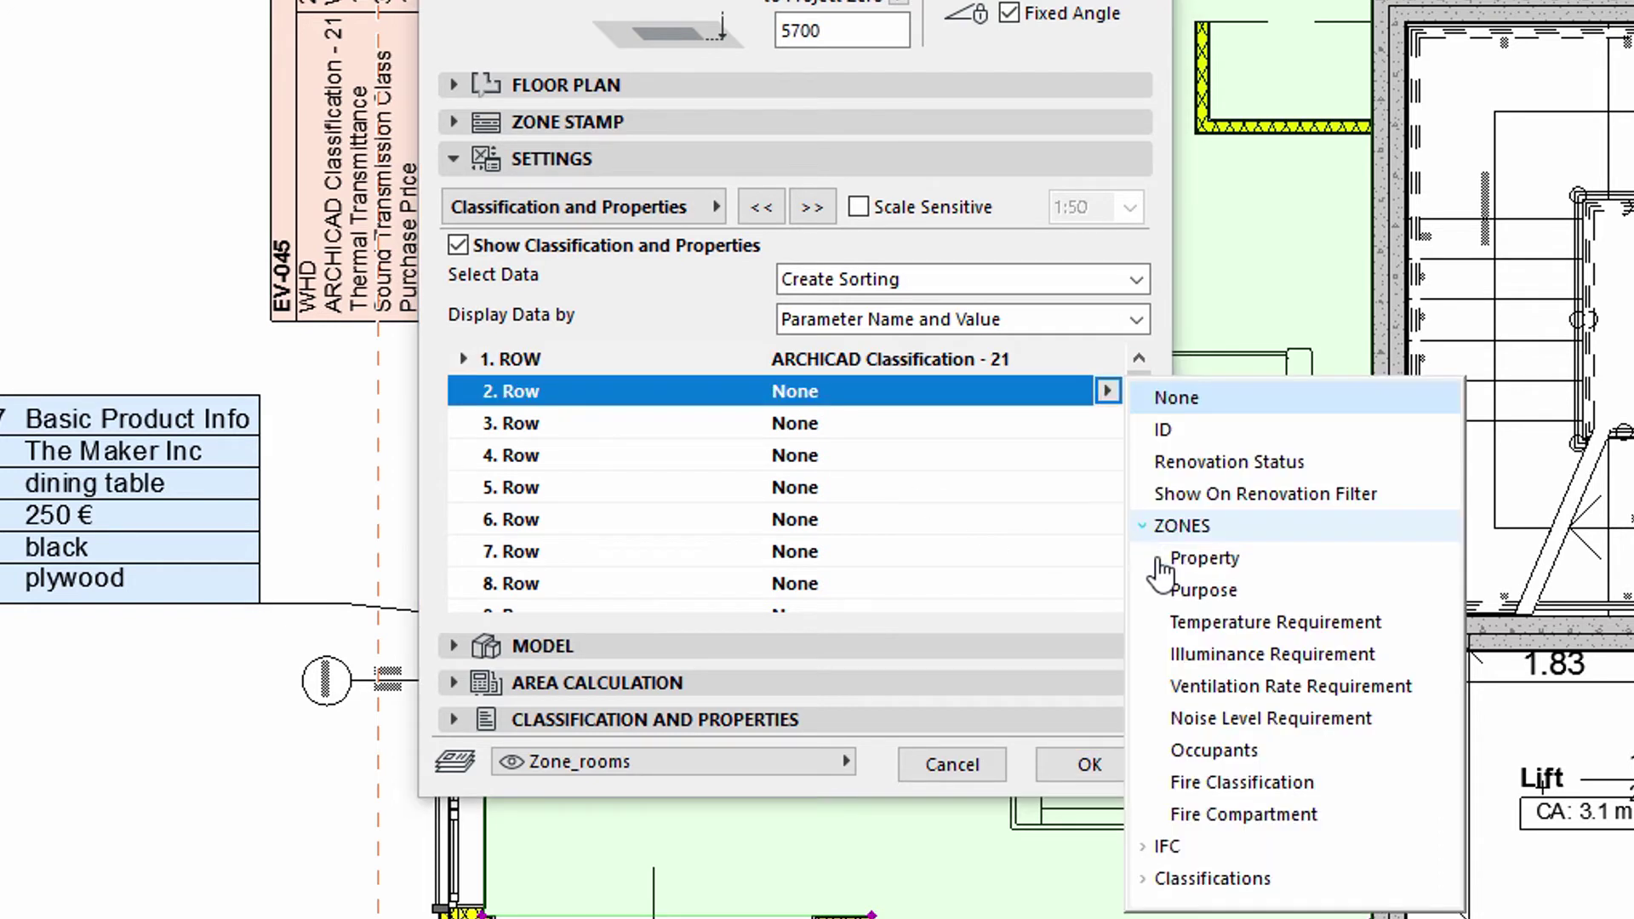
{"action": "left_click", "coordinate": [1195, 624]}
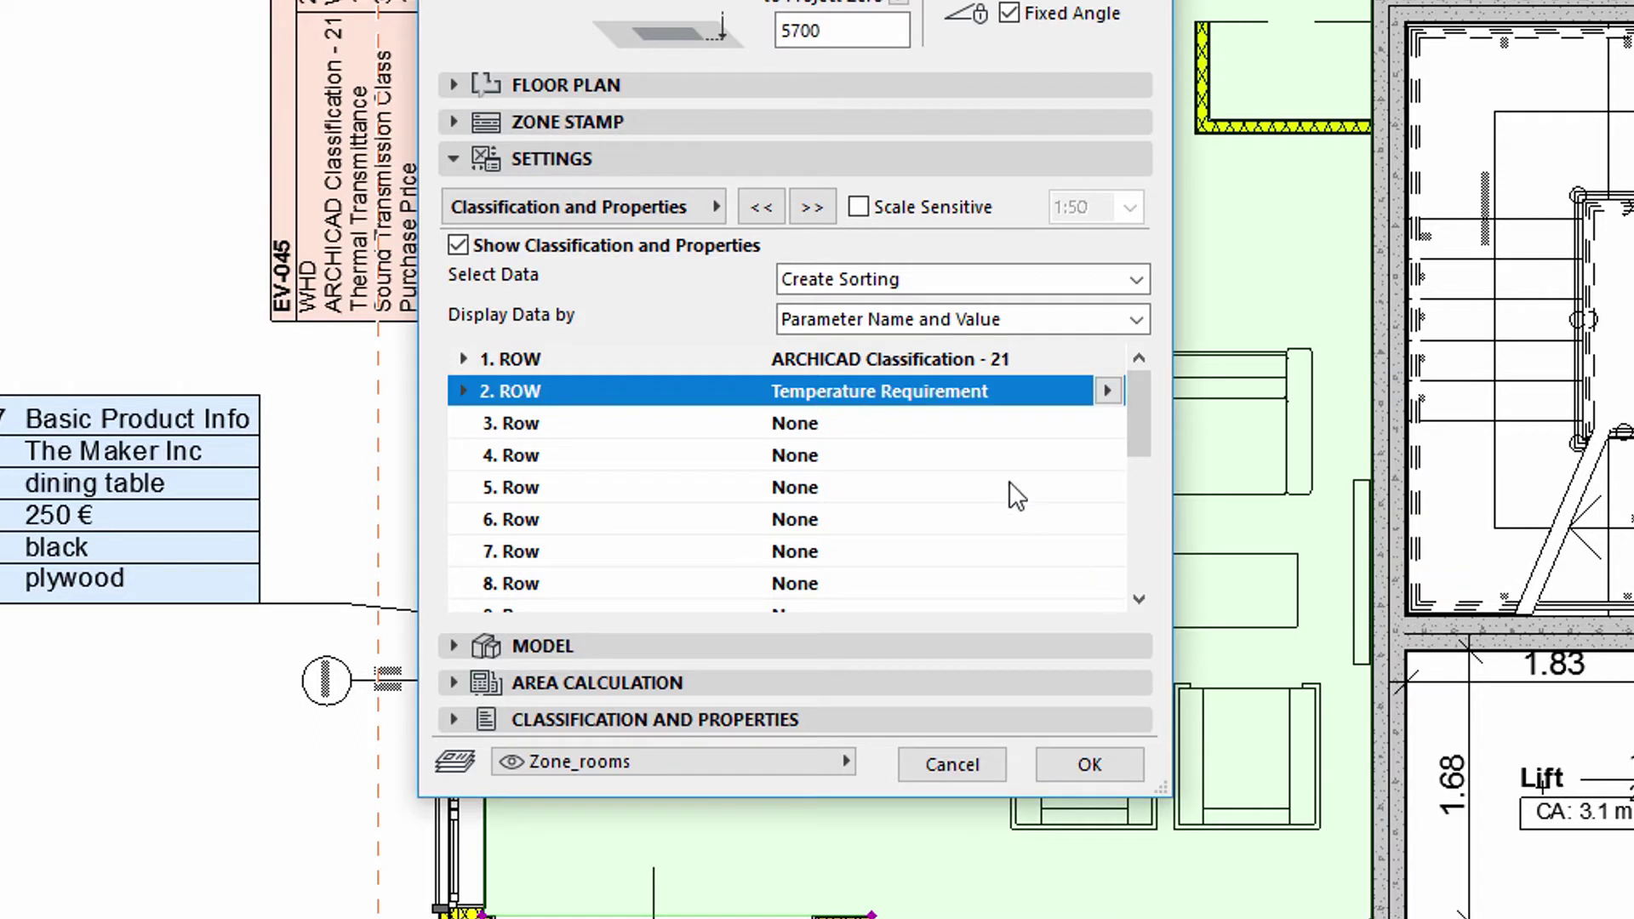
{"action": "left_click", "coordinate": [990, 426]}
{"action": "left_click", "coordinate": [1108, 423]}
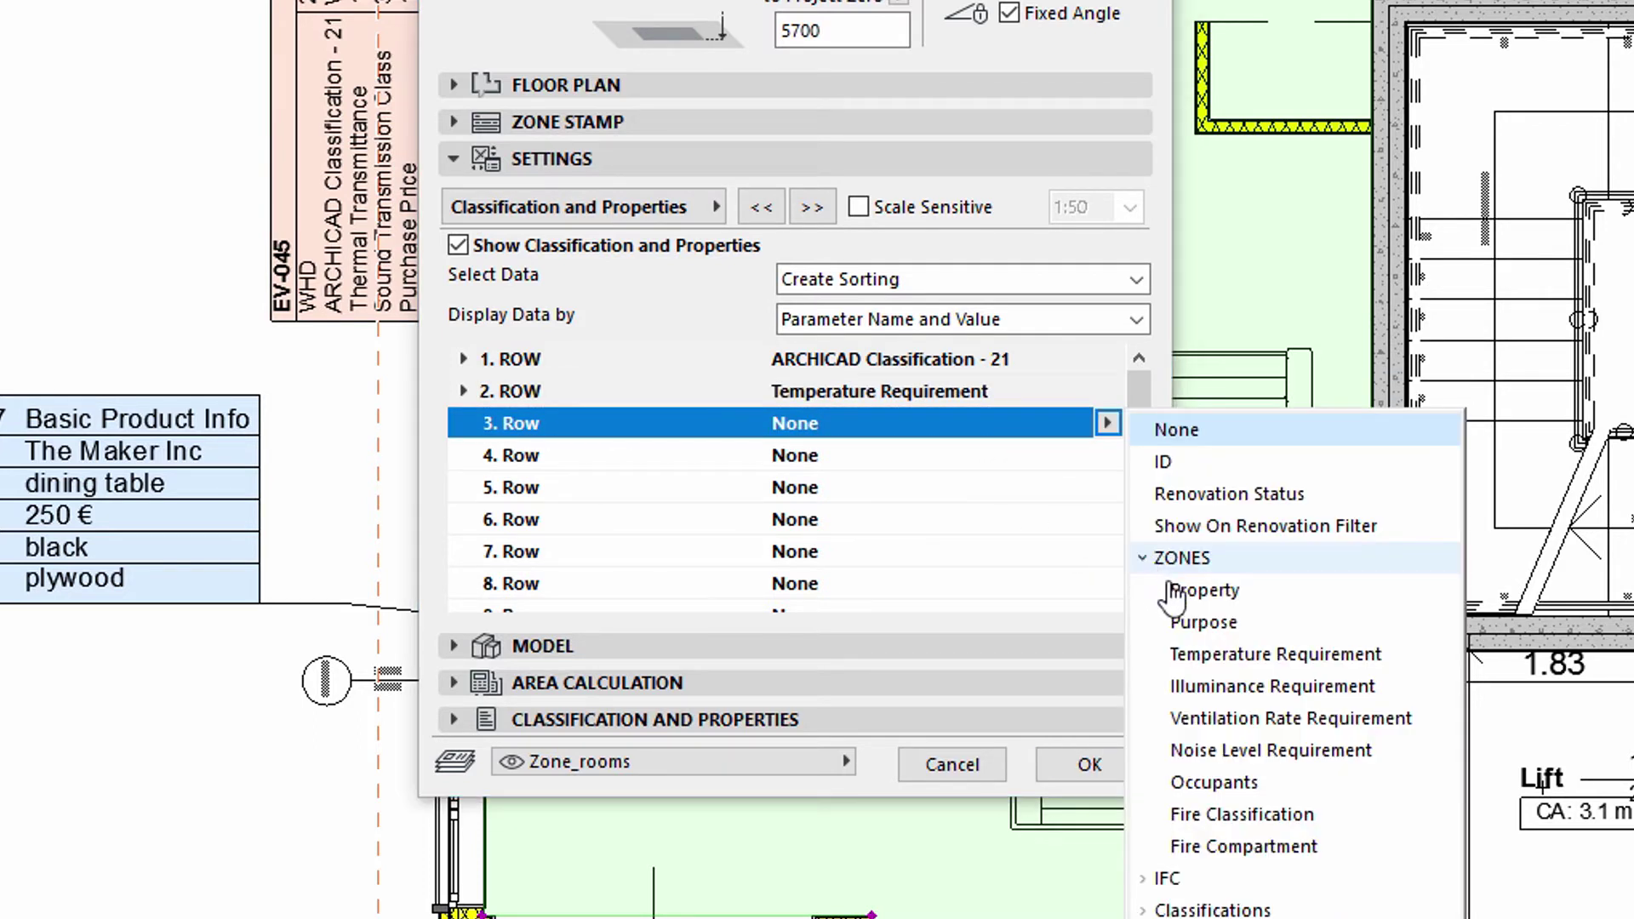
{"action": "left_click", "coordinate": [1197, 688]}
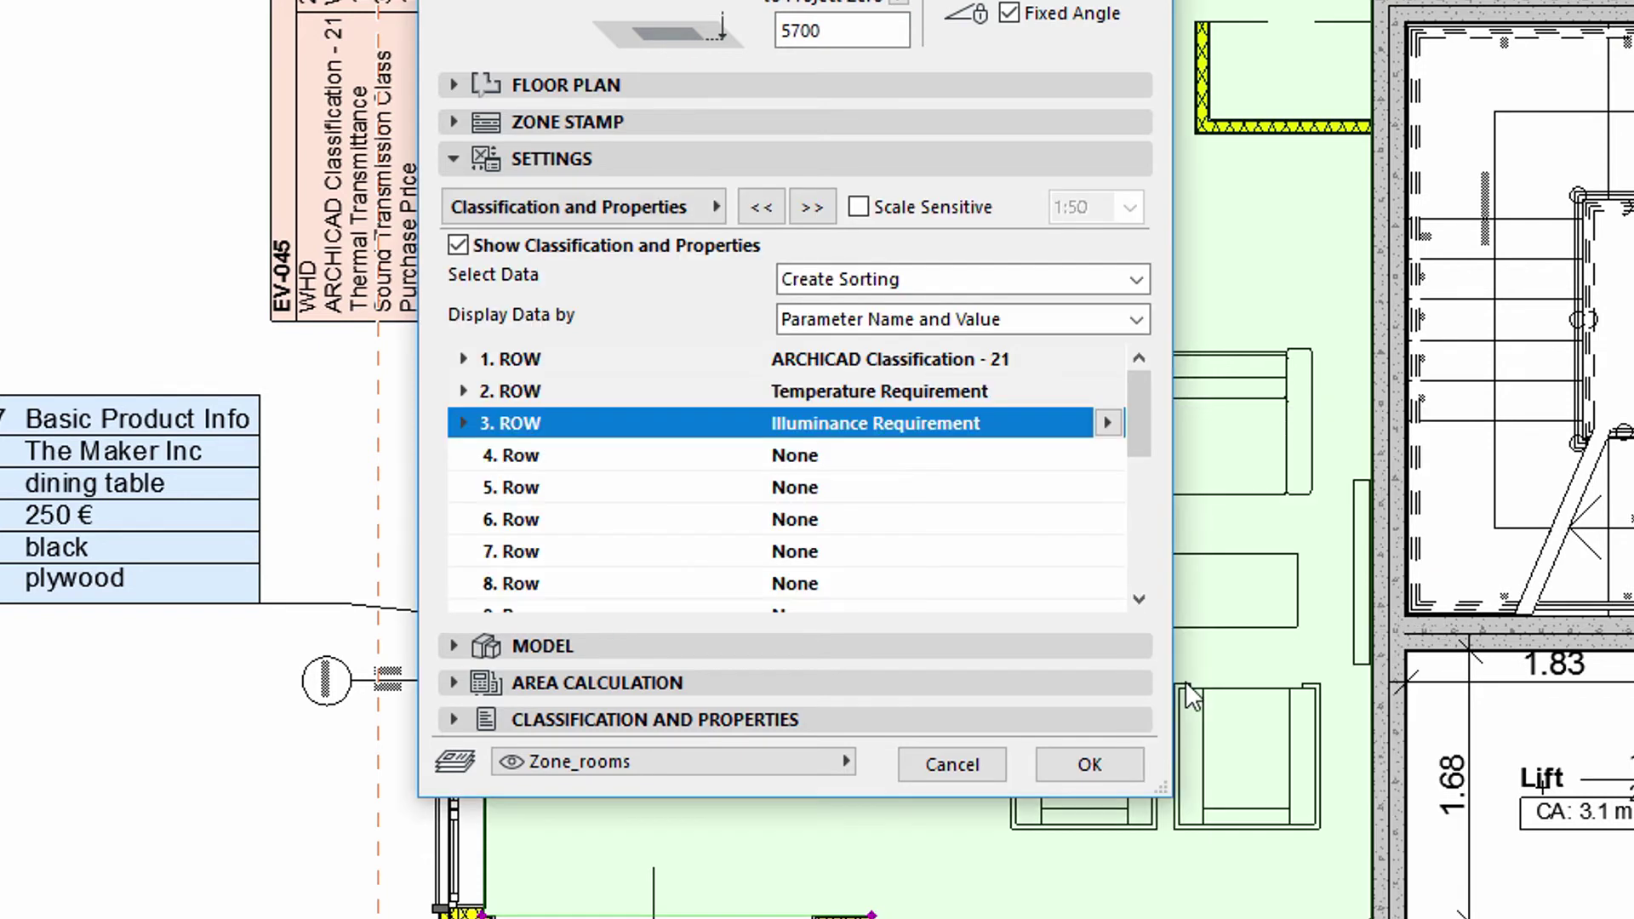
- Set rows 4 and 5 to the ZONES Ventilation Rate and Noise Level Requirements
{"action": "left_click", "coordinate": [959, 460]}
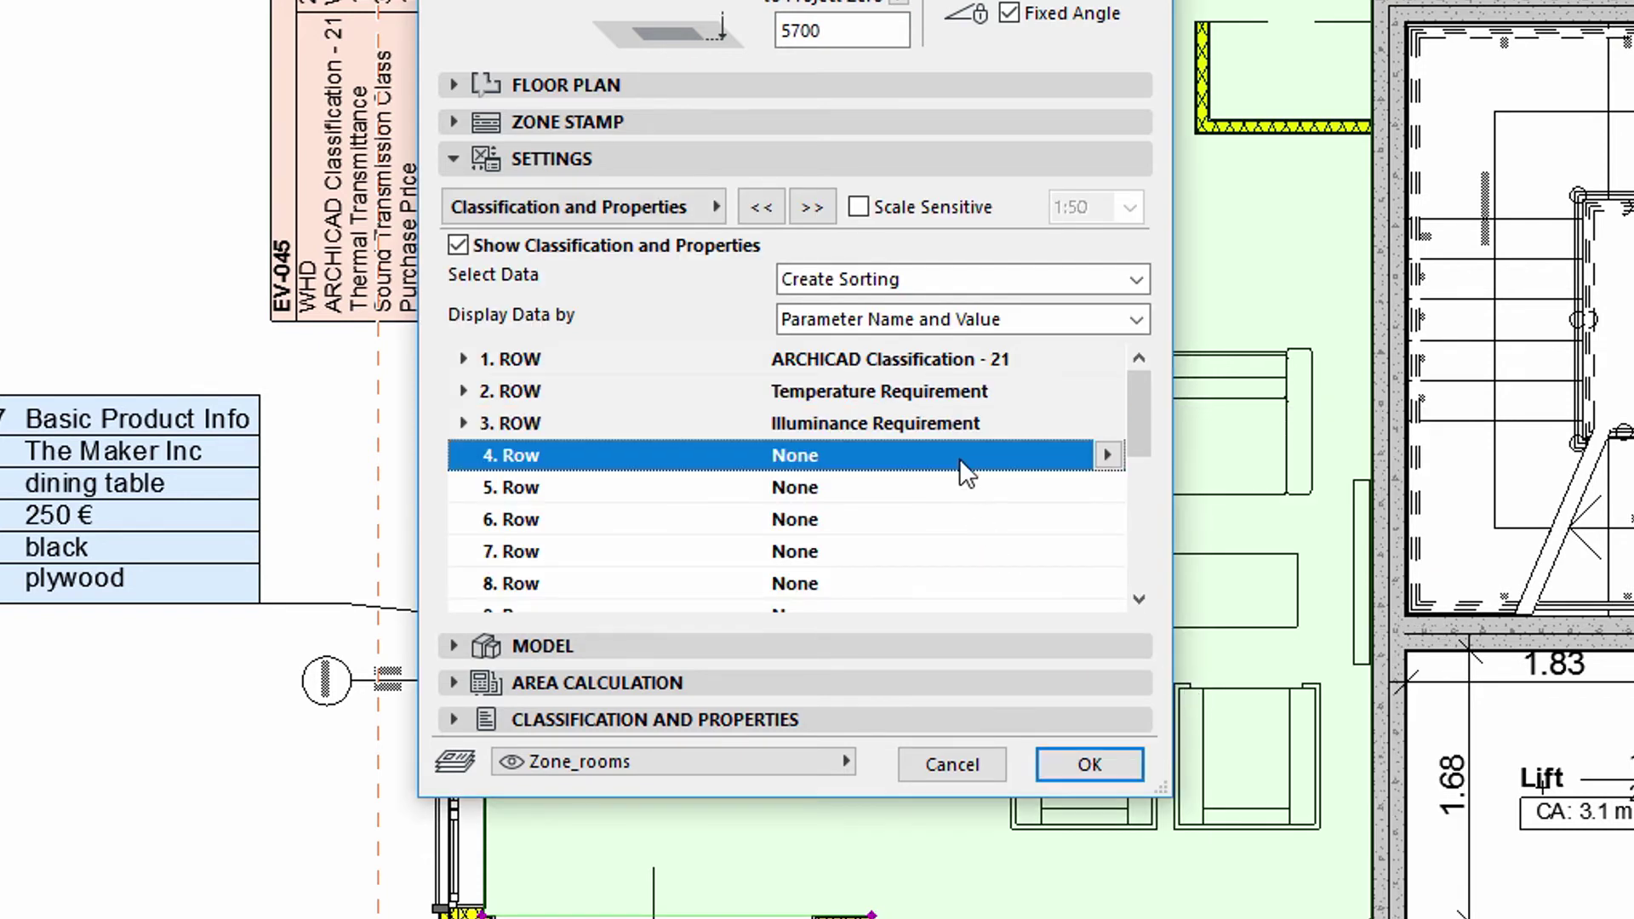
{"action": "left_click", "coordinate": [1107, 455]}
{"action": "left_click", "coordinate": [1182, 590]}
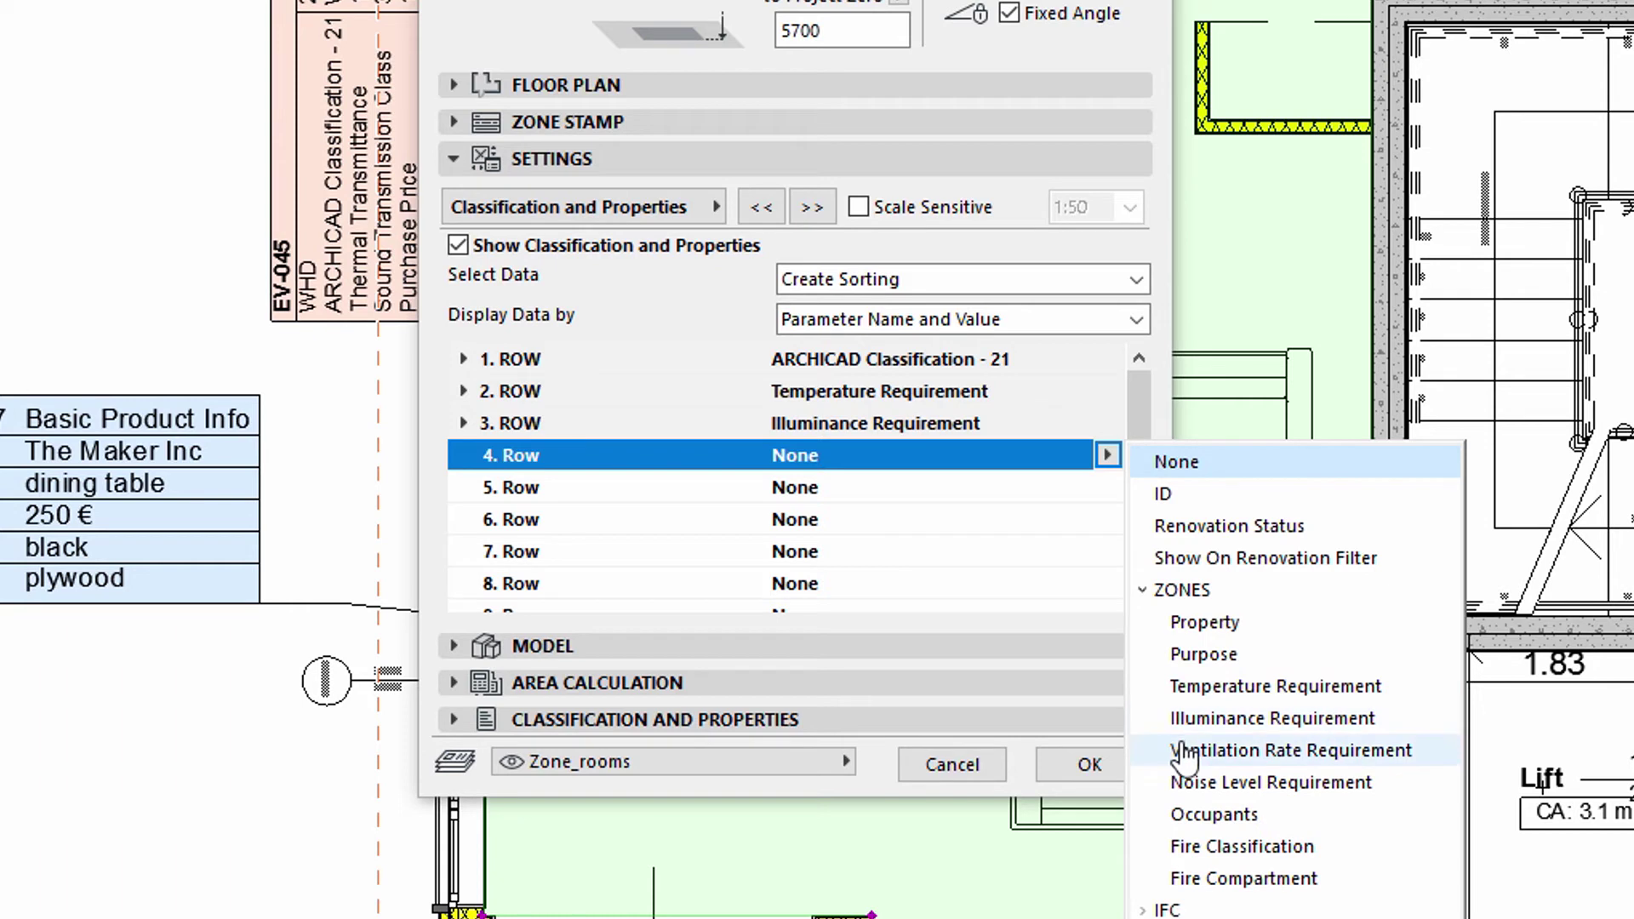
{"action": "left_click", "coordinate": [1185, 753]}
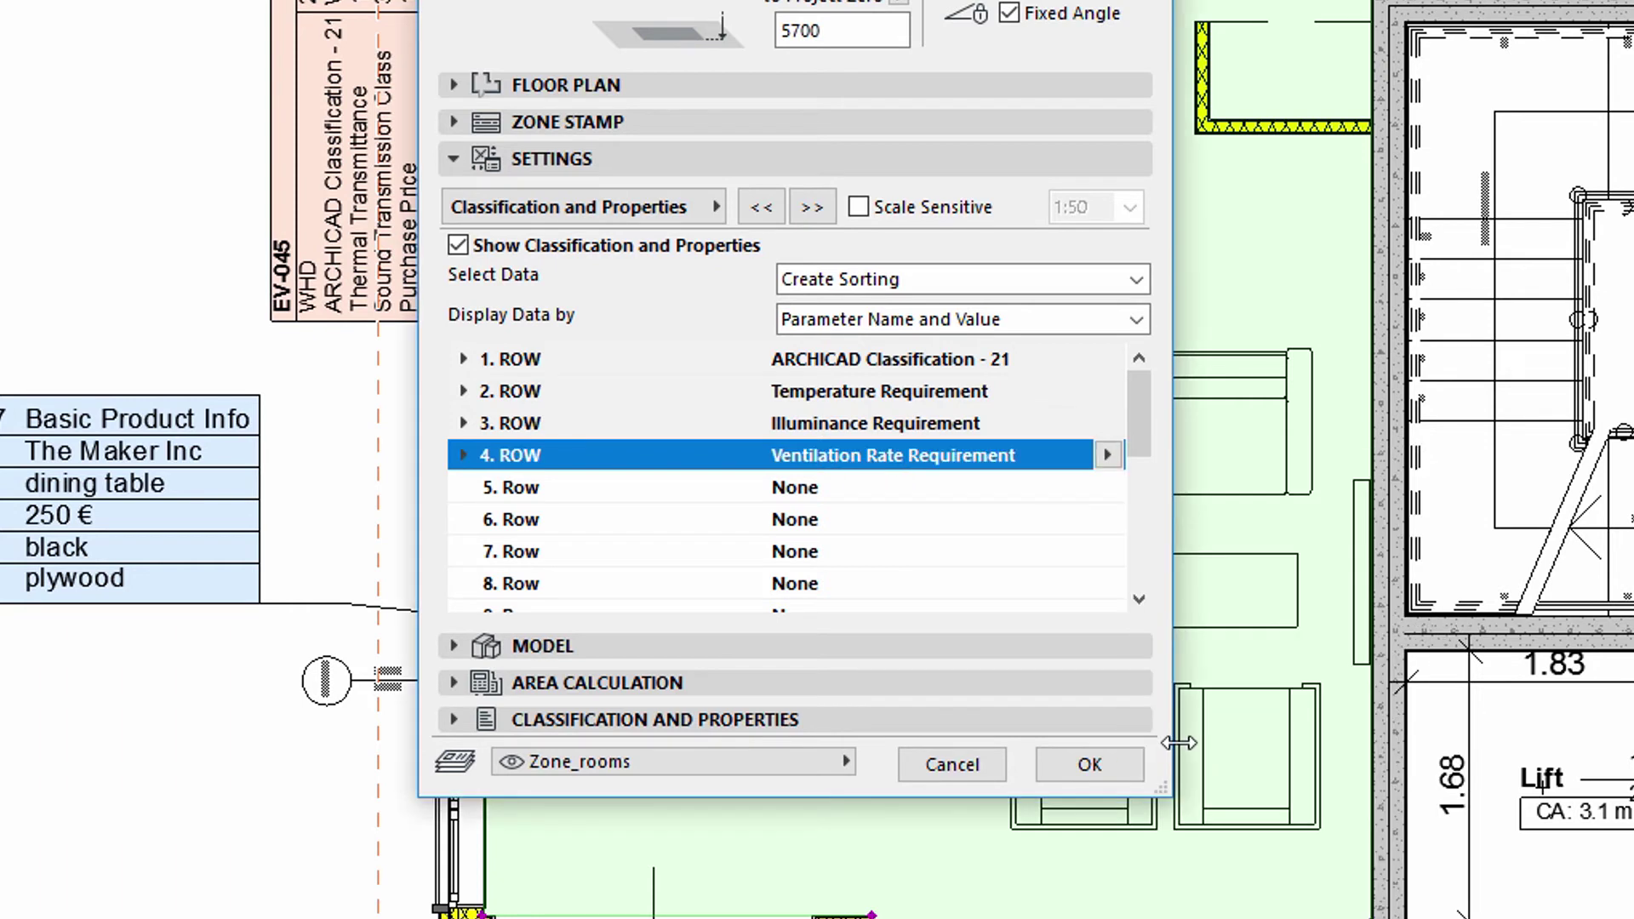
{"action": "left_click", "coordinate": [1021, 492]}
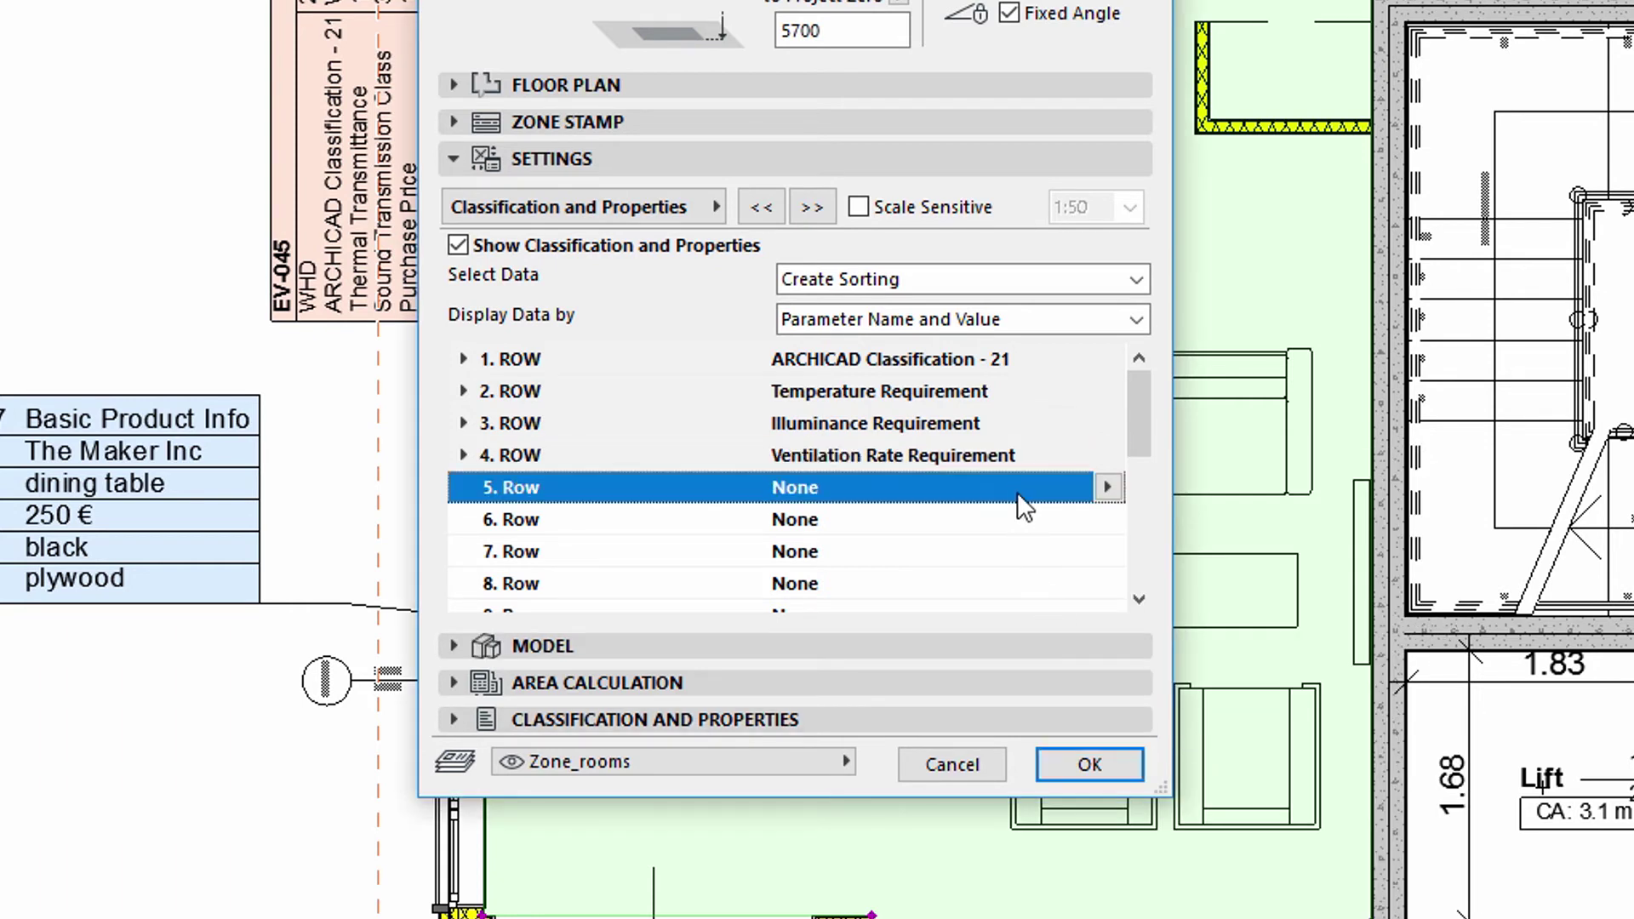
{"action": "left_click", "coordinate": [1106, 489]}
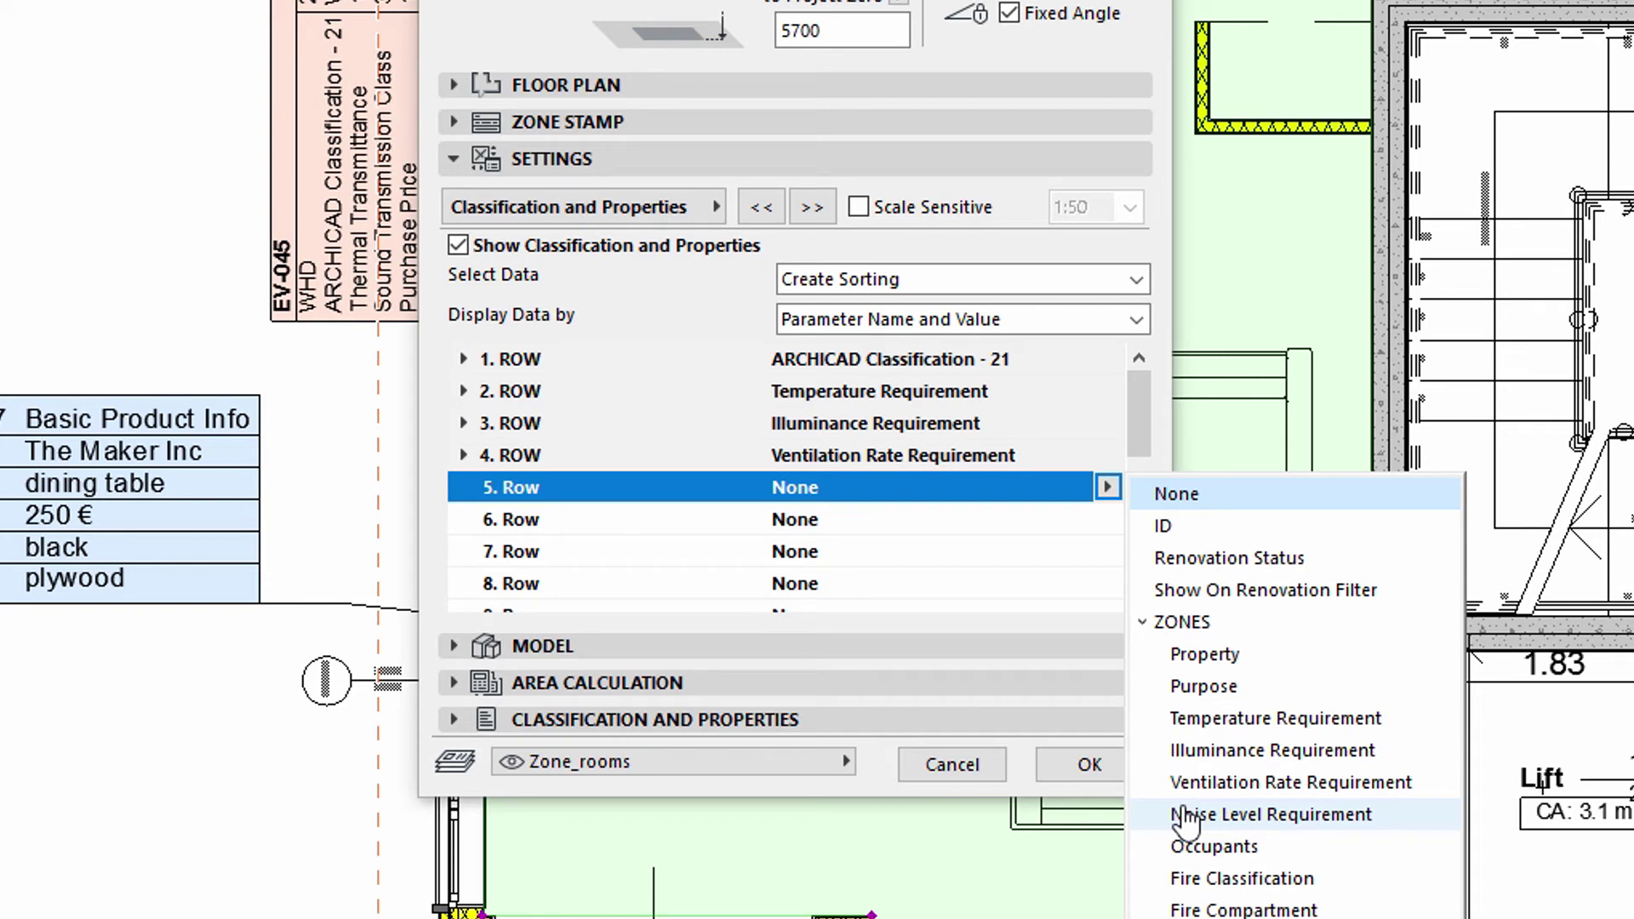
{"action": "left_click", "coordinate": [1186, 816]}
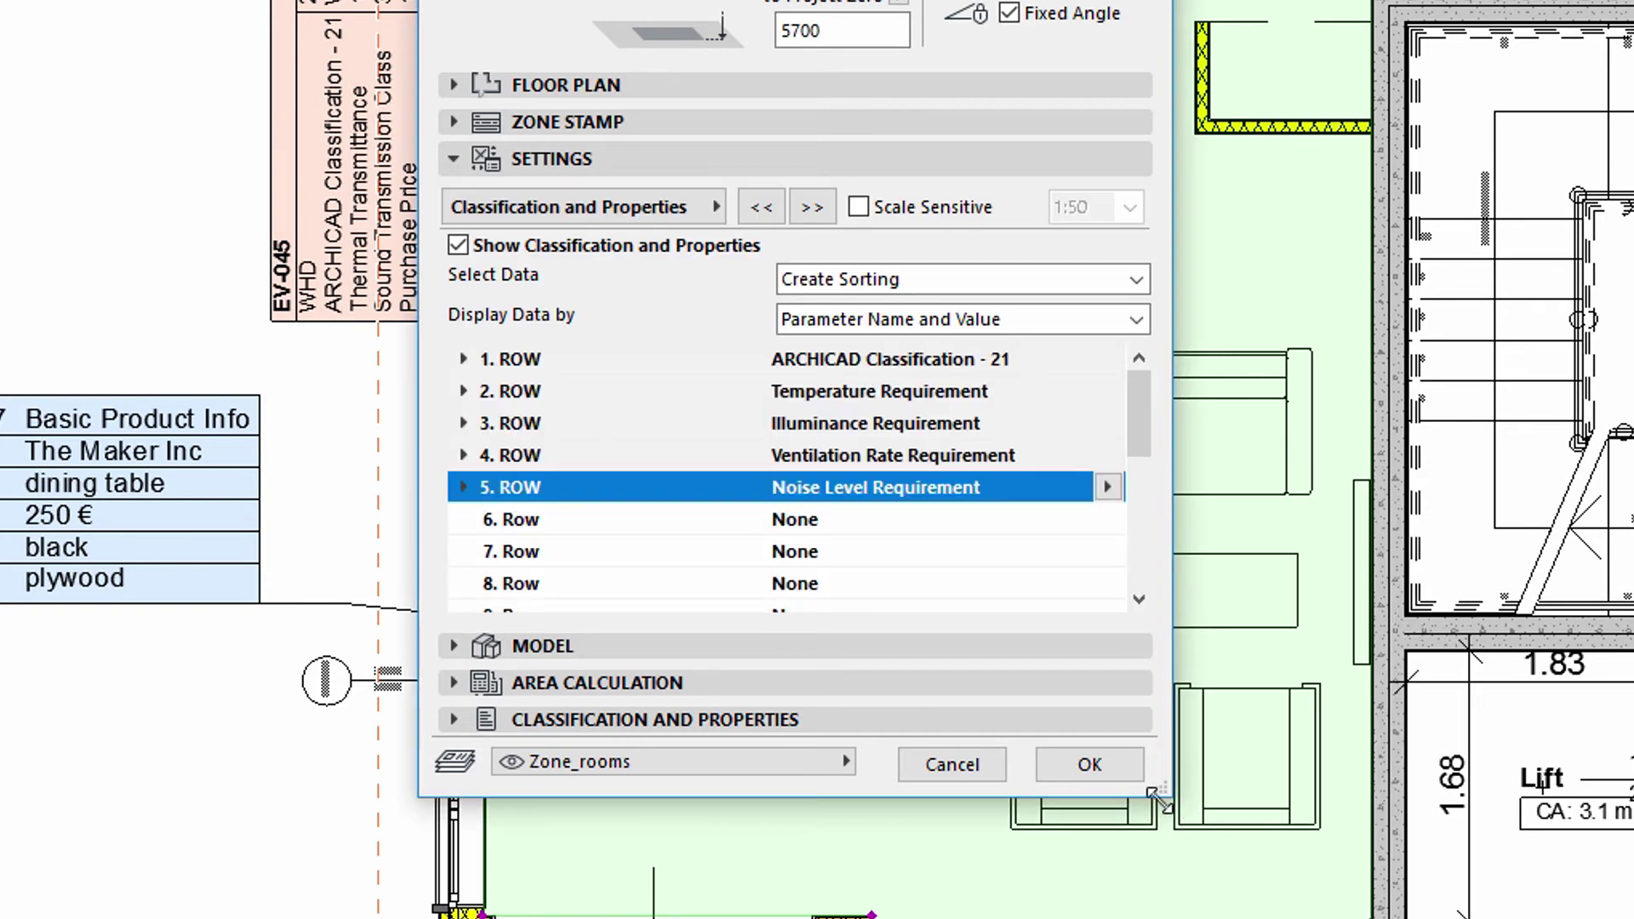
- Apply the new stamp rows and drag the Living room/Kitchen stamp slightly lower in the room
{"action": "left_click", "coordinate": [1092, 766]}
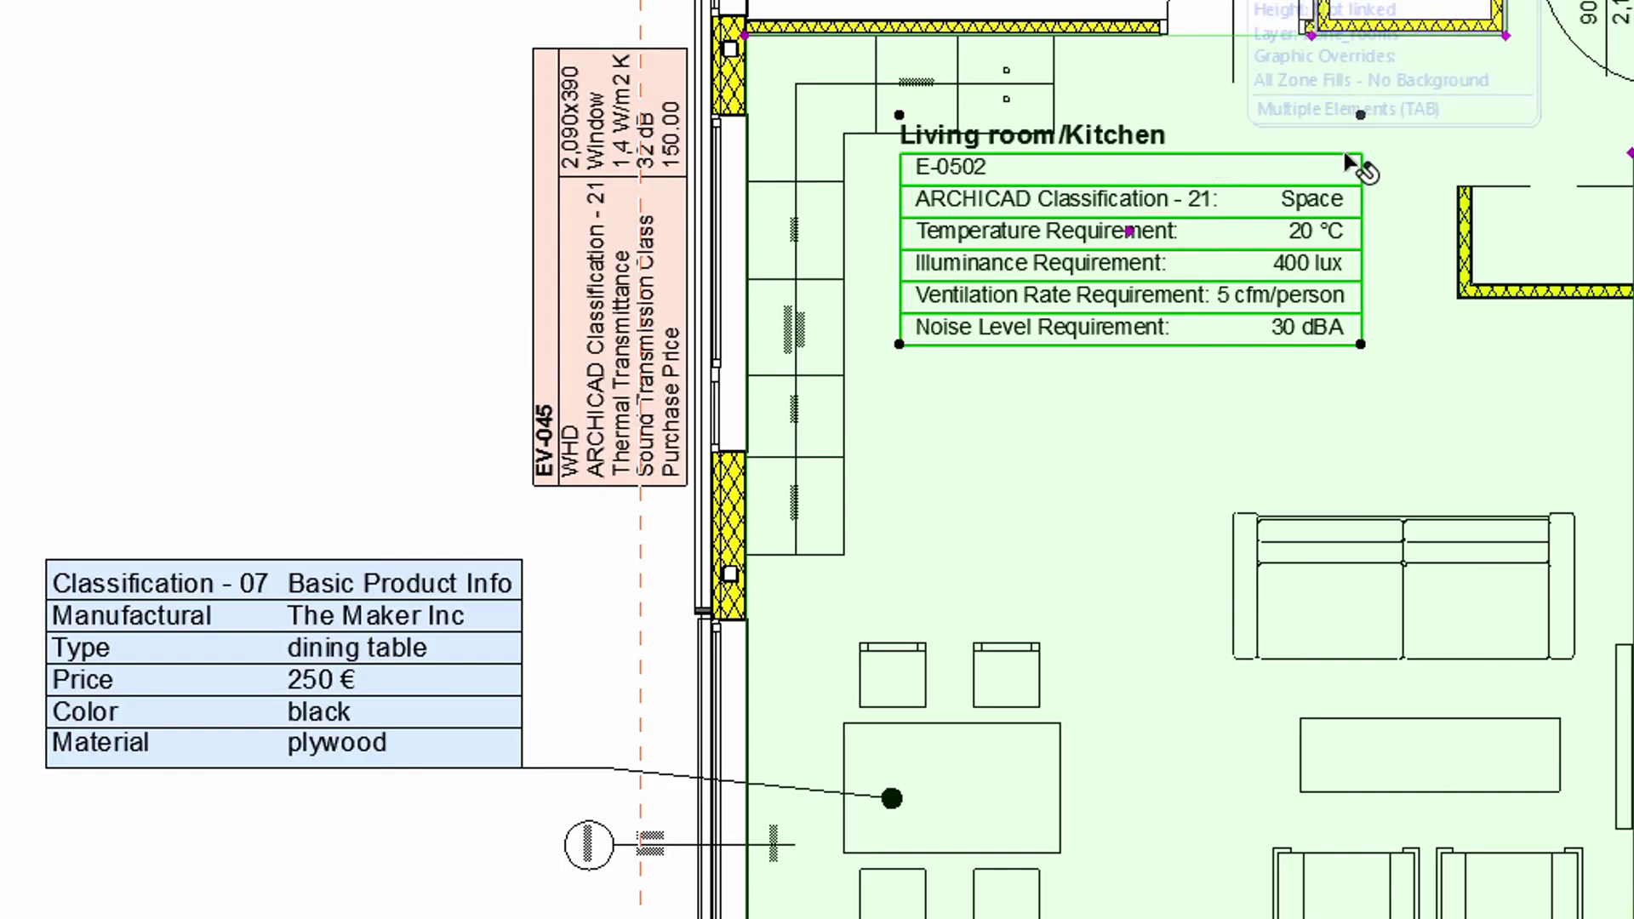
{"action": "left_click", "coordinate": [1130, 232]}
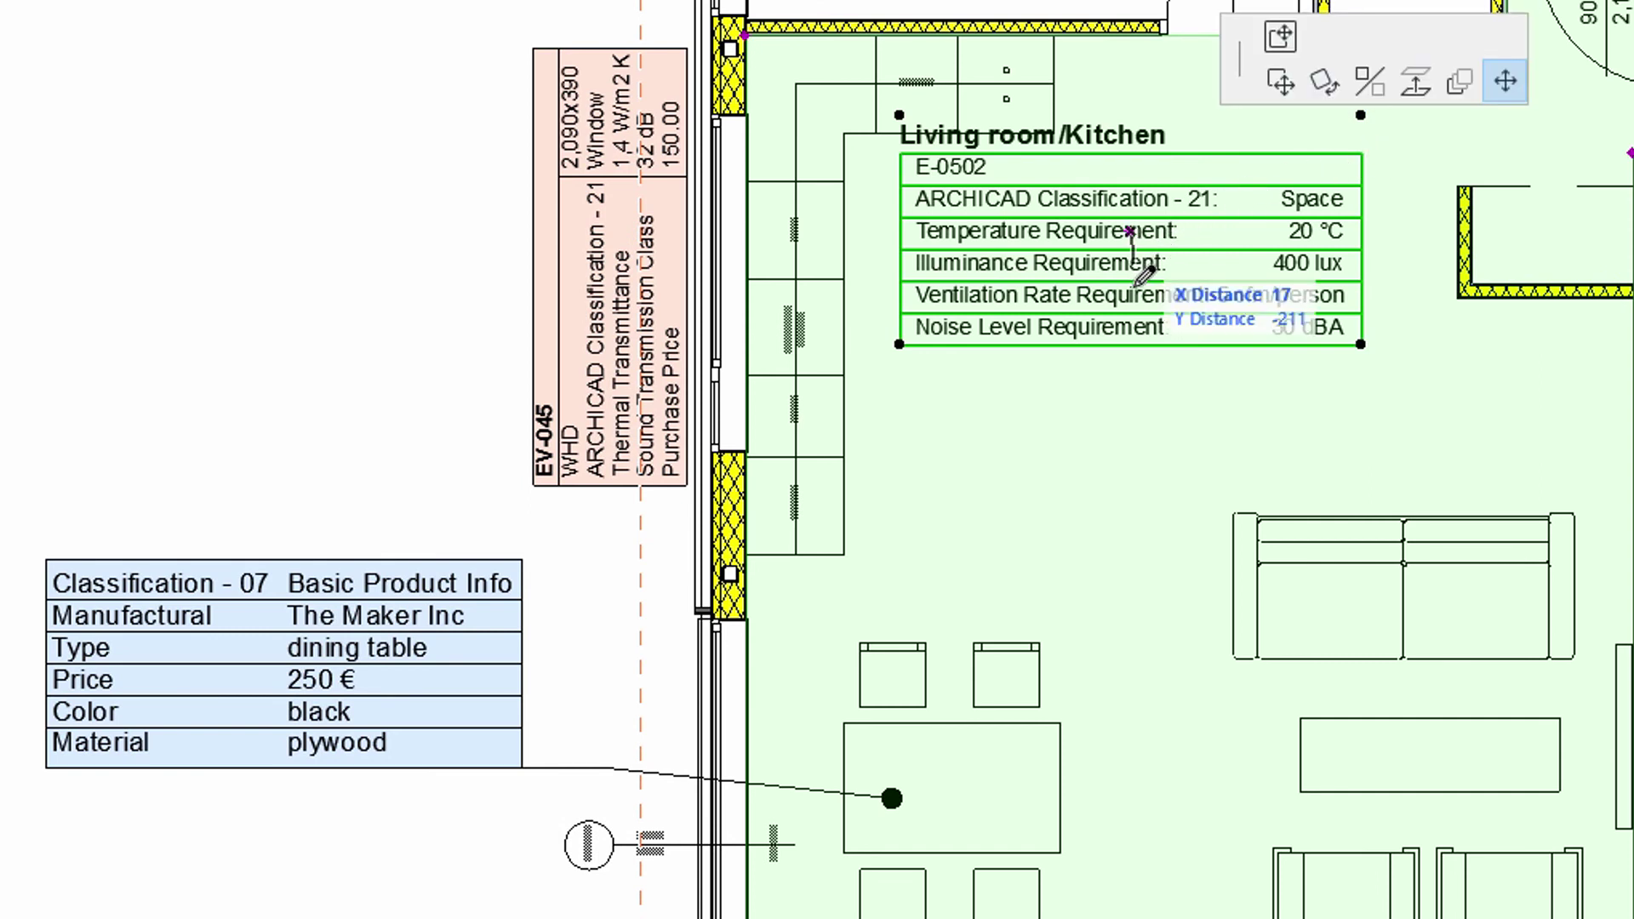
{"action": "left_click", "coordinate": [1132, 309]}
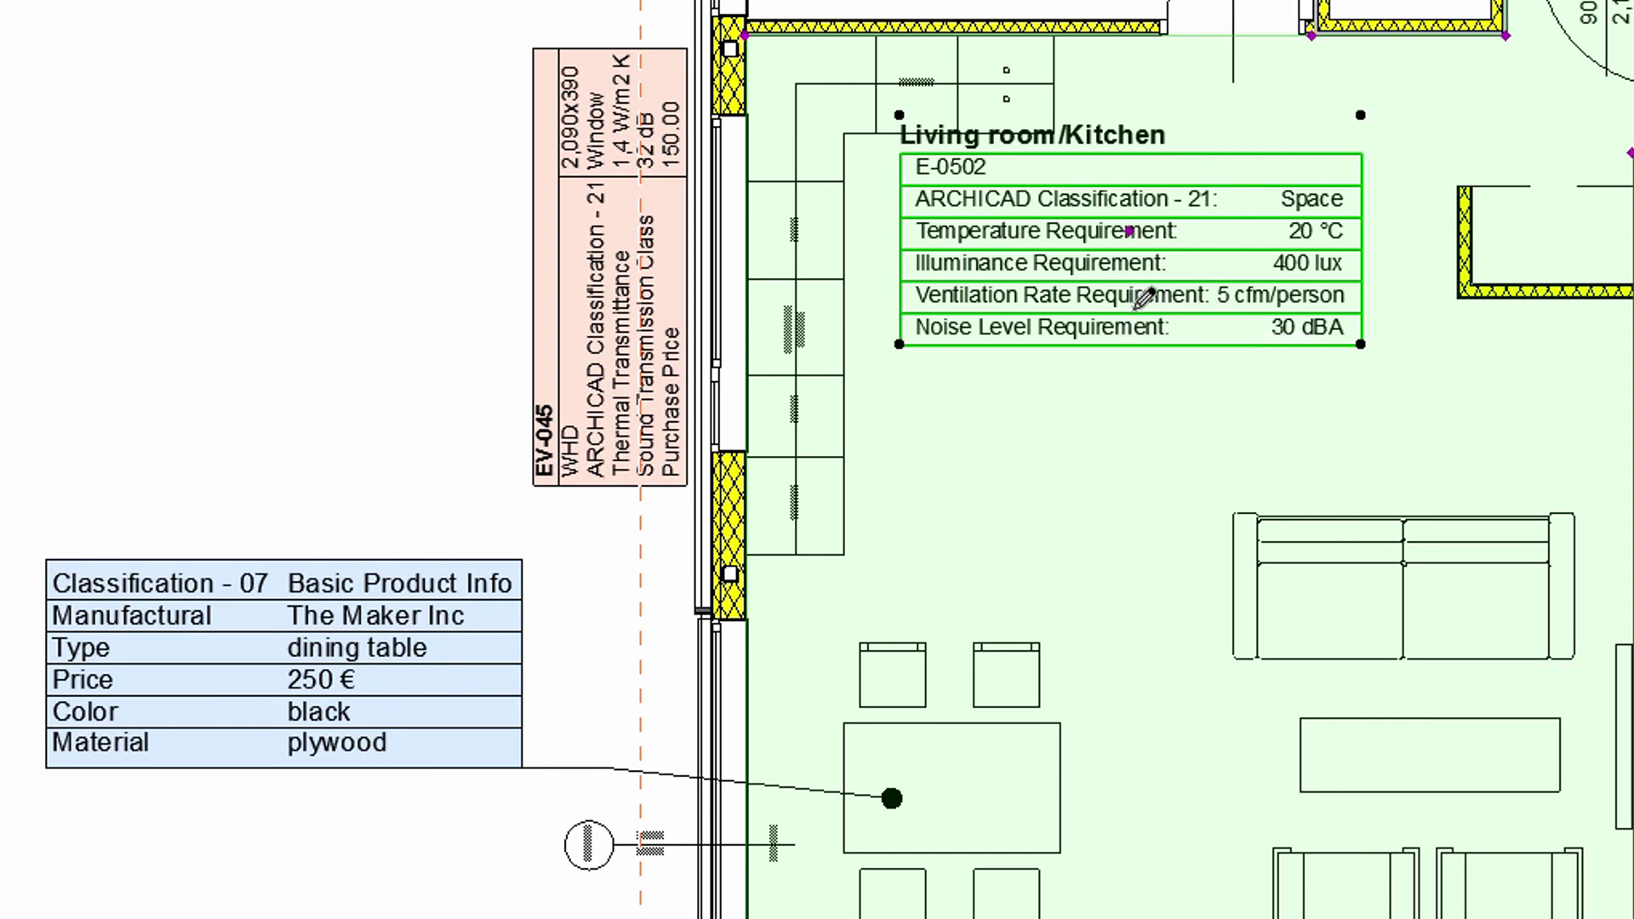
{"action": "left_click", "coordinate": [375, 233]}
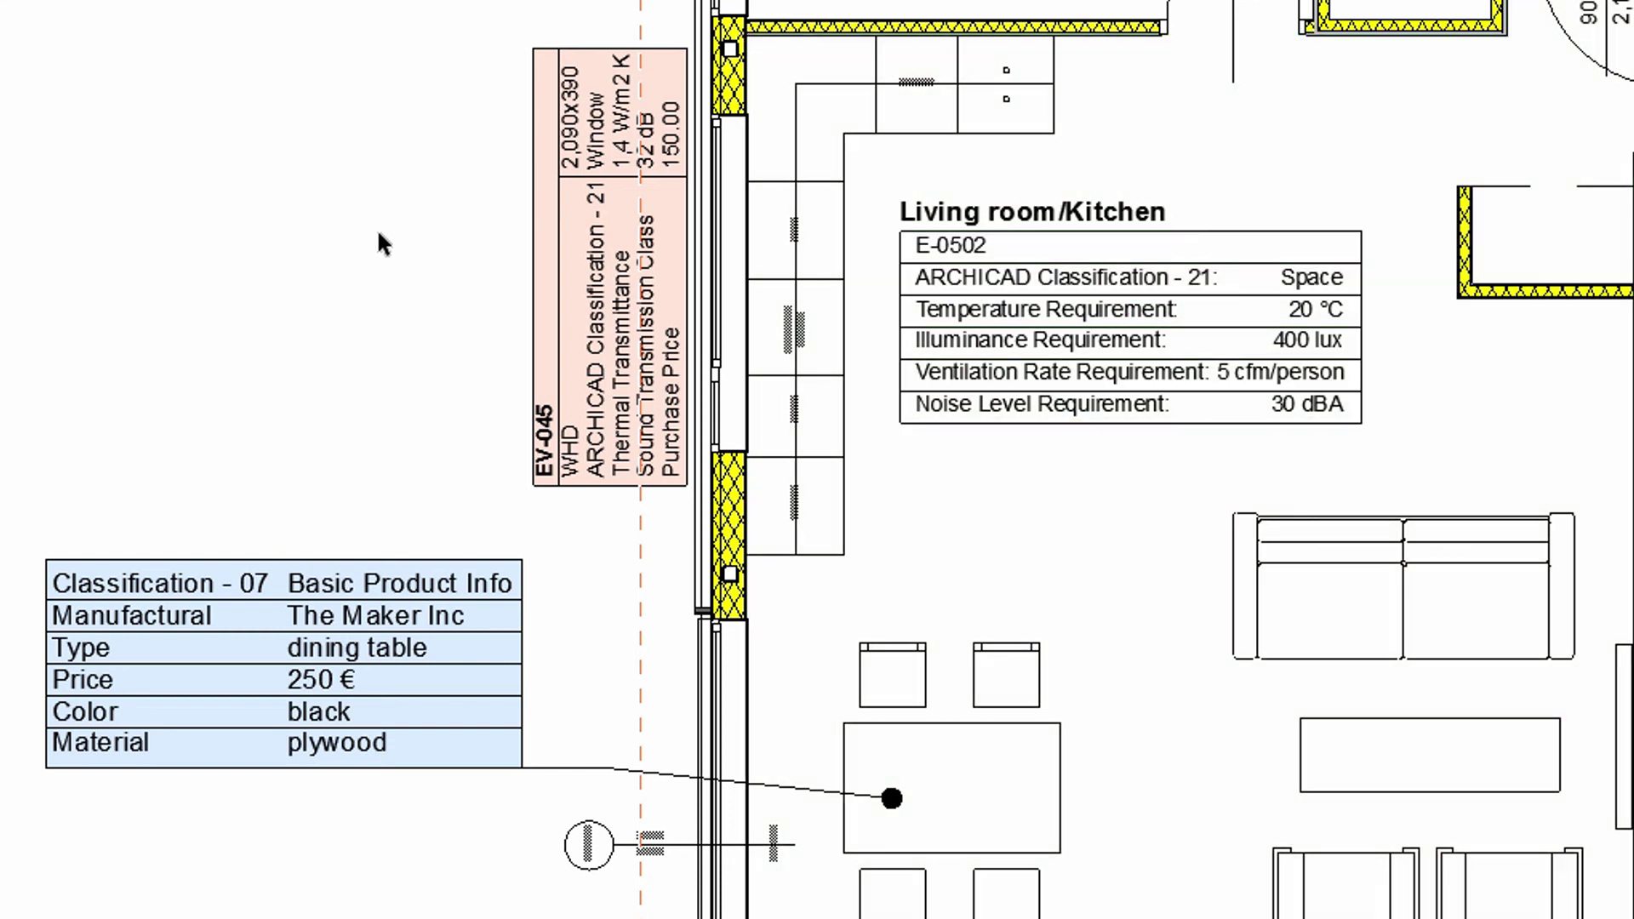